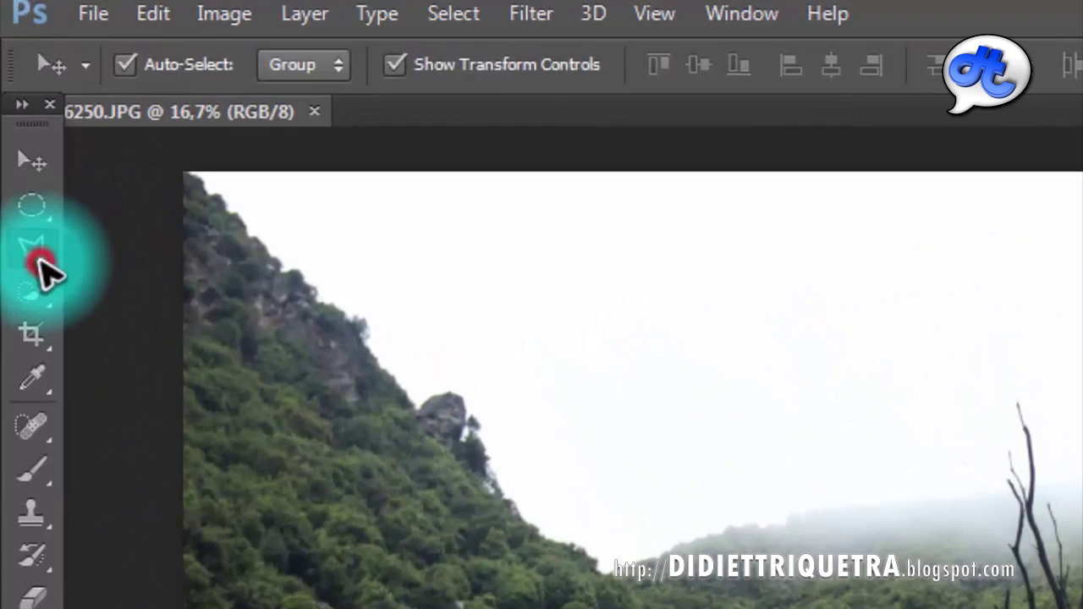
Step: Trace the person's shoulder and outstretched arm with the Polygonal Lasso Tool to outline him for a selection
left_click(39, 262)
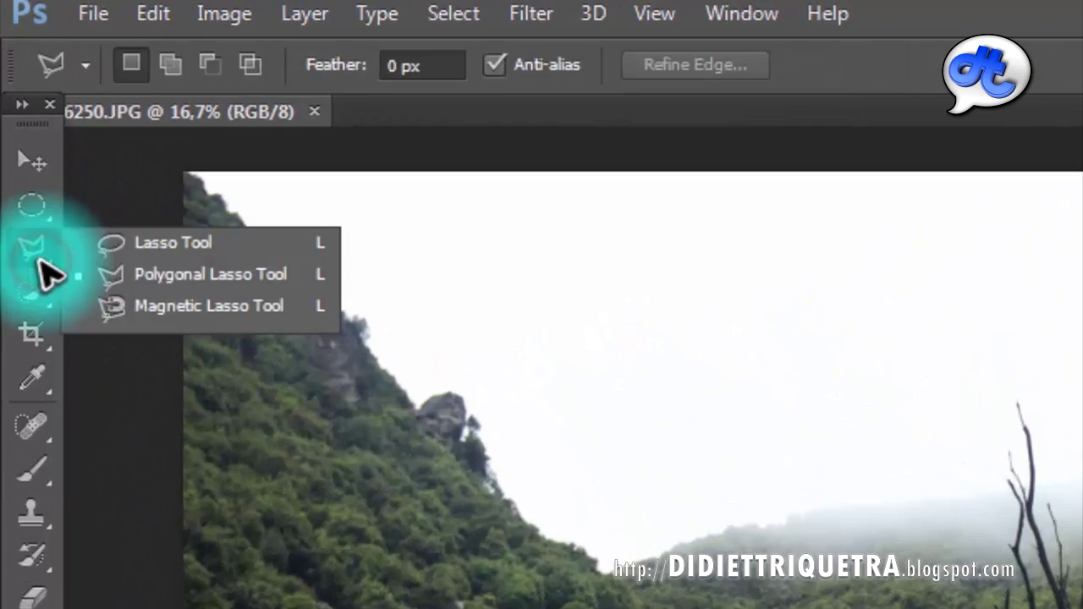
left_click(172, 283)
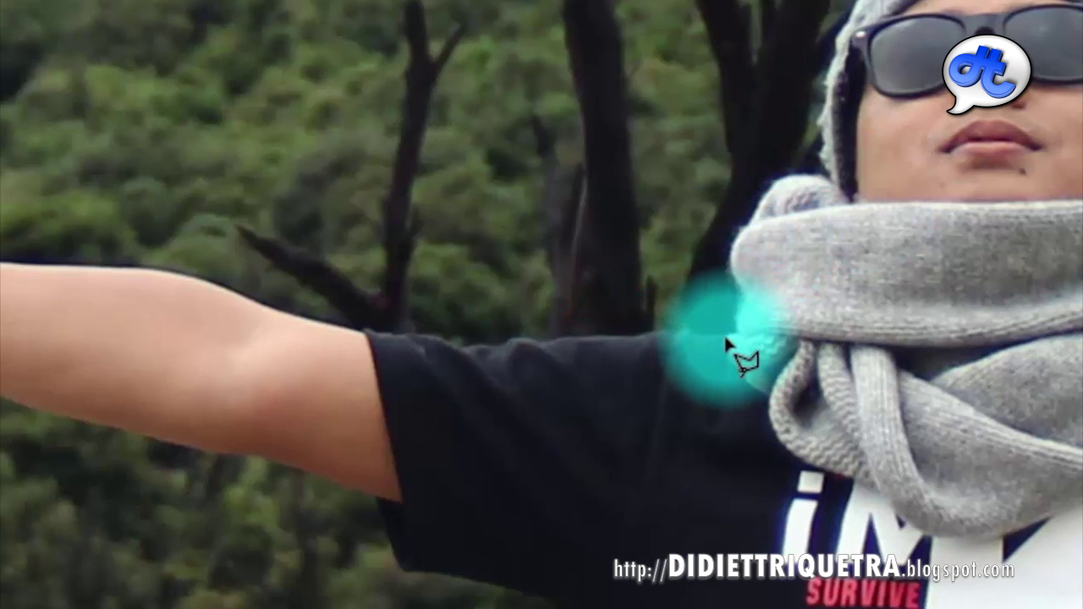
left_click_drag(726, 340, 608, 339)
left_click(549, 341)
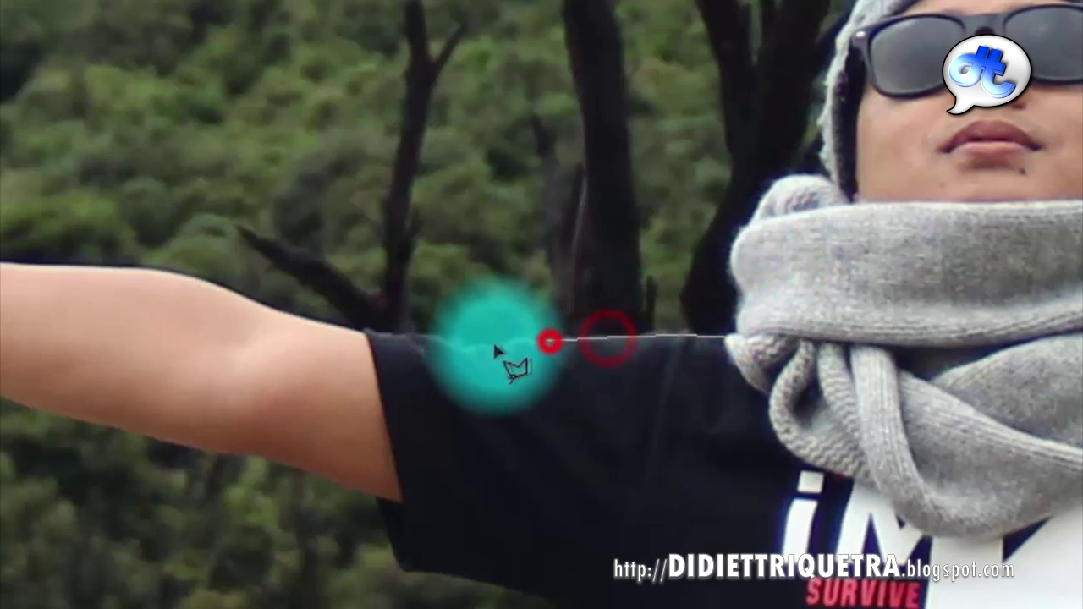
left_click(483, 343)
left_click(426, 341)
left_click(364, 334)
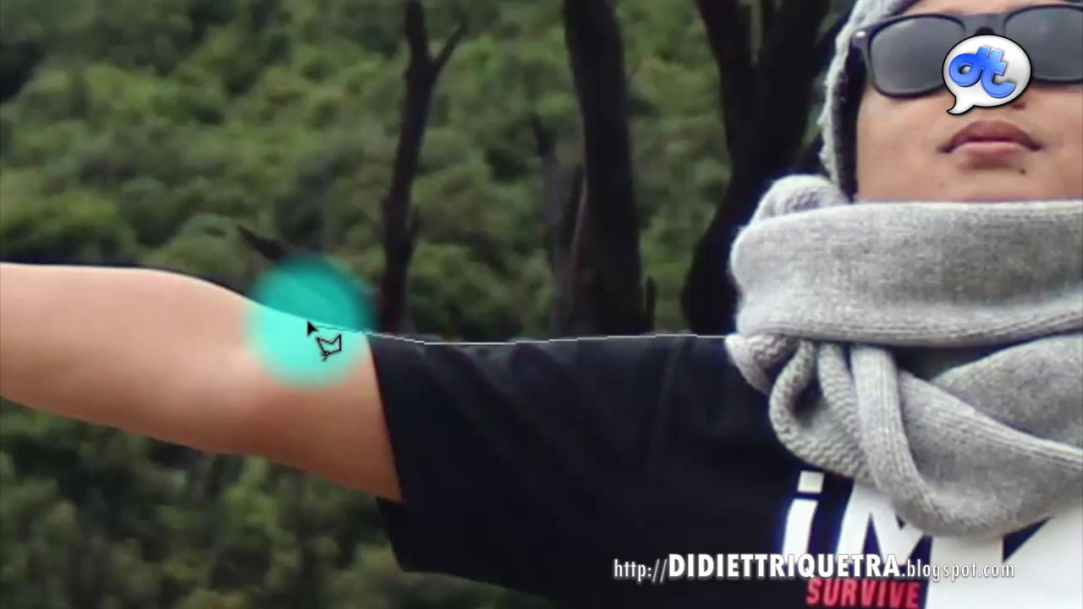
left_click(309, 323)
left_click(254, 308)
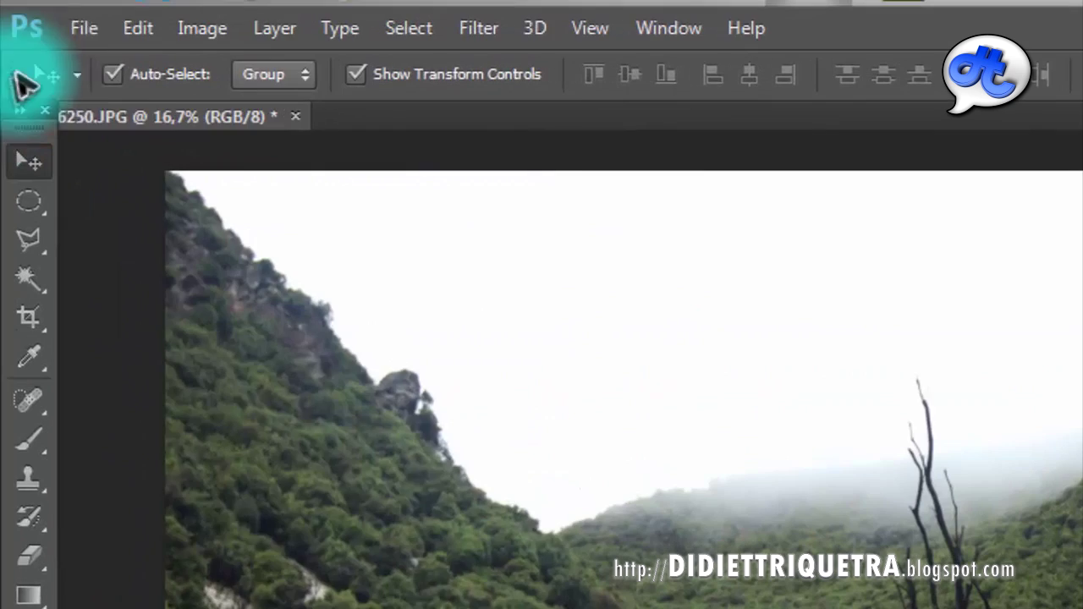
Step: Copy the cut-out person and paste the copy into the document
left_click(136, 30)
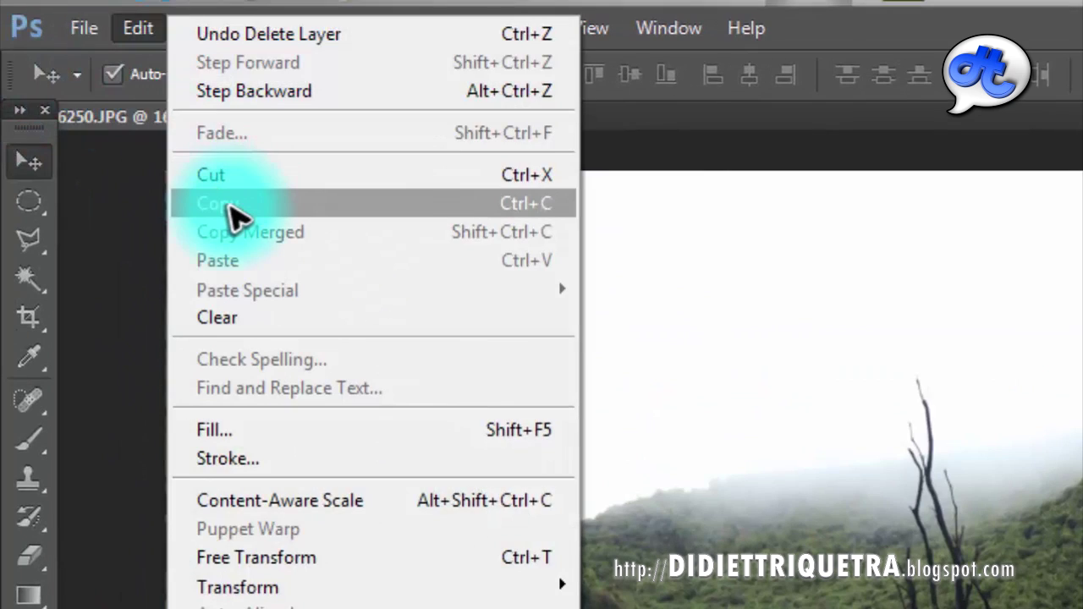
key("ctrl+c")
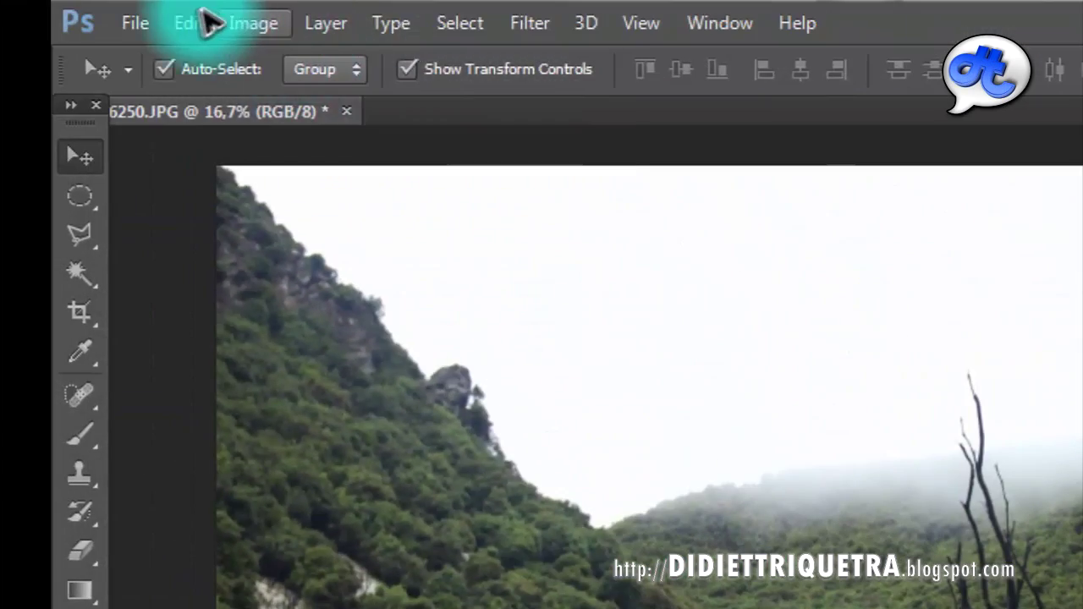
left_click(155, 1)
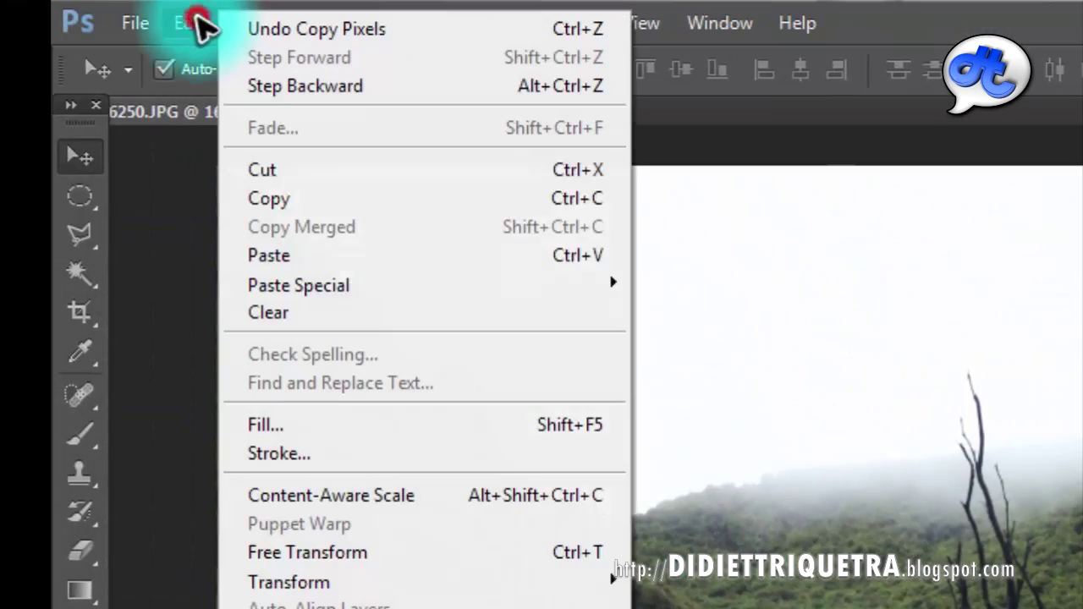
key("ctrl+v")
left_click(295, 257)
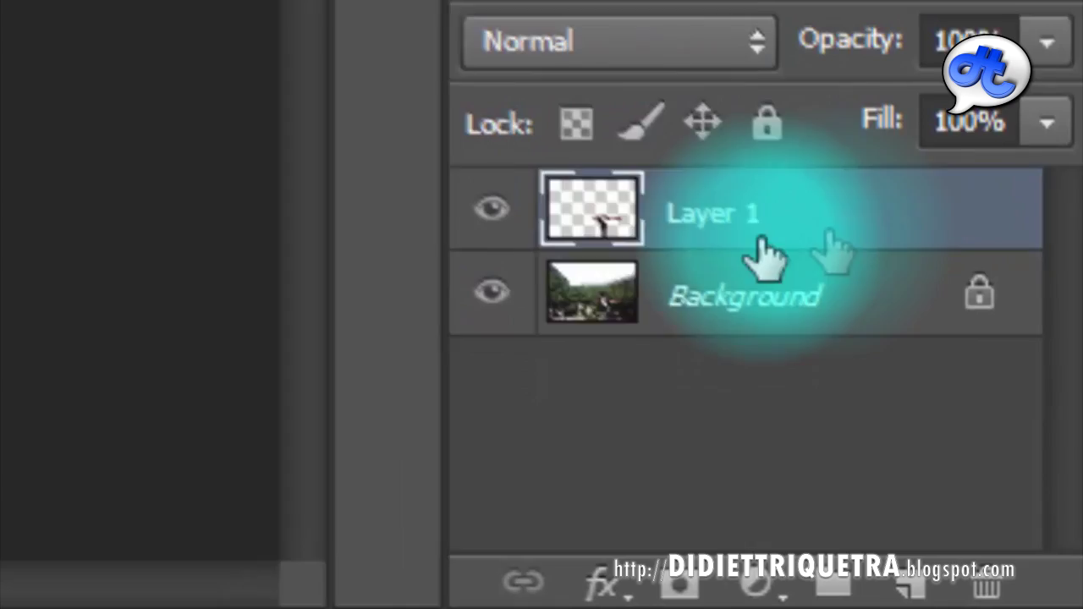
Step: Hide the Background to check the pasted person, and switch visibility so that only the Background is shown with Layer 1 hidden
left_click(576, 287, "ctrl")
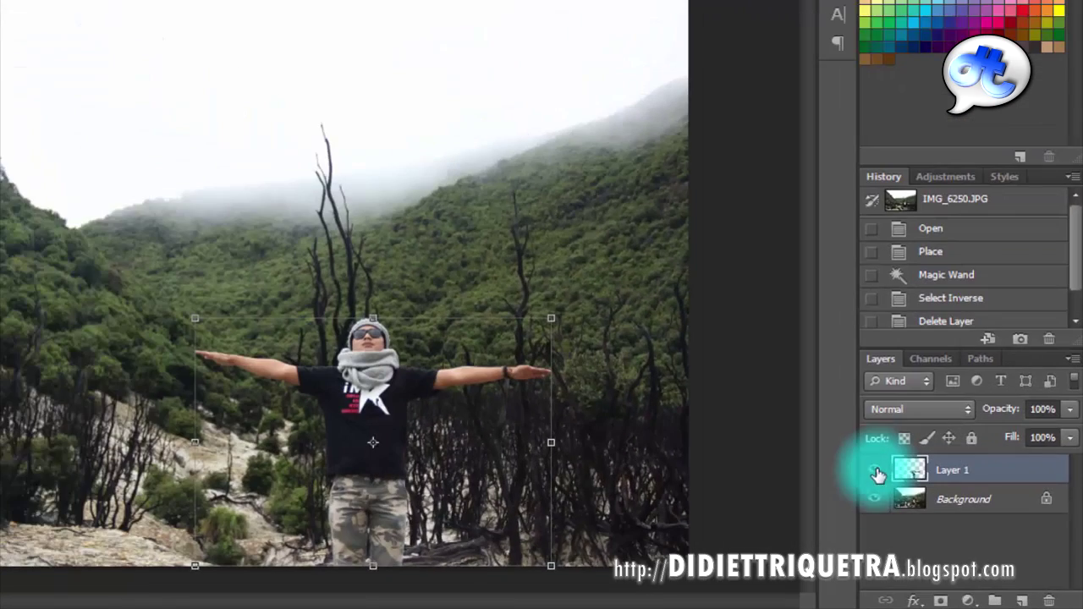
left_click(875, 501)
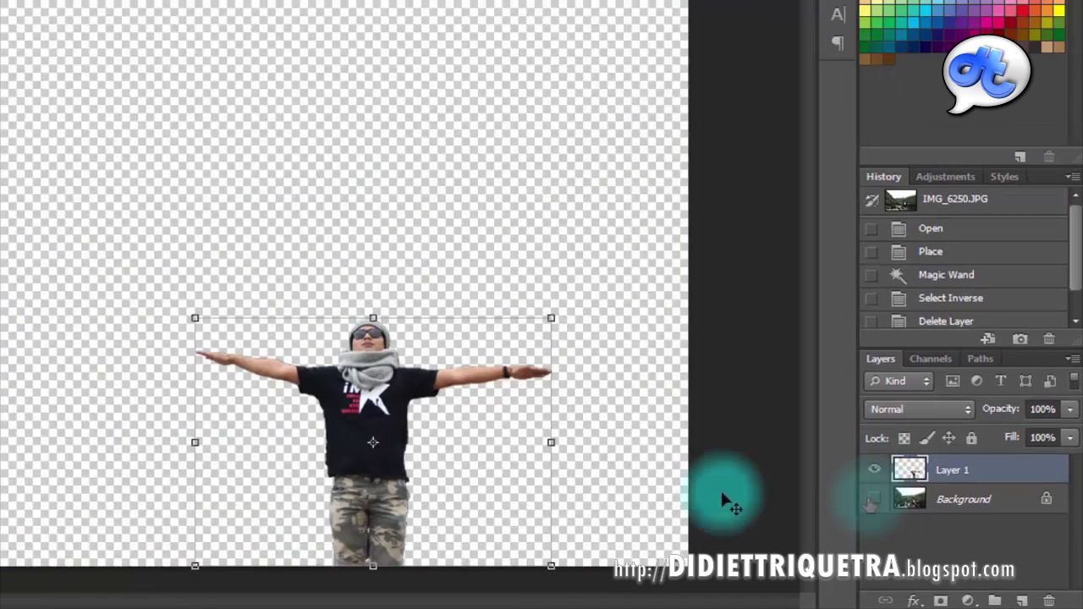
left_click(420, 233)
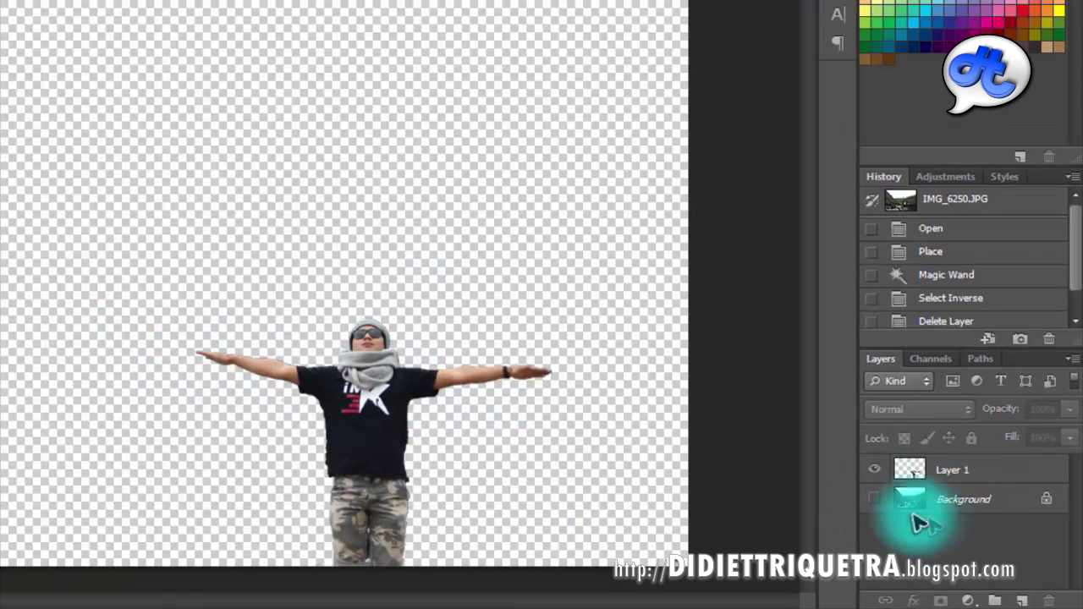
left_click(876, 469)
left_click(877, 498)
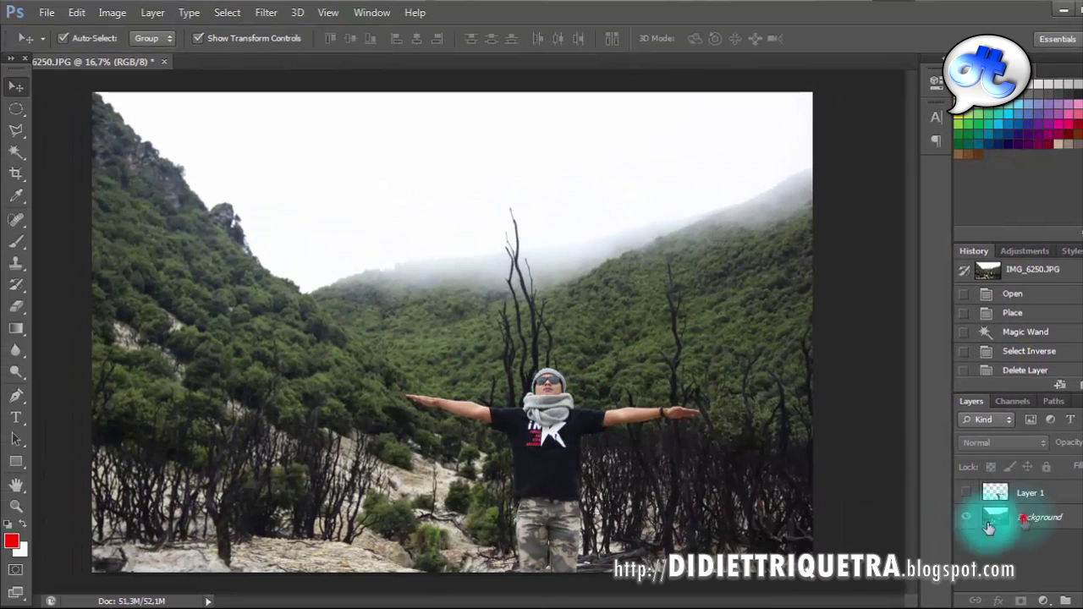
left_click(990, 521)
left_click(145, 16)
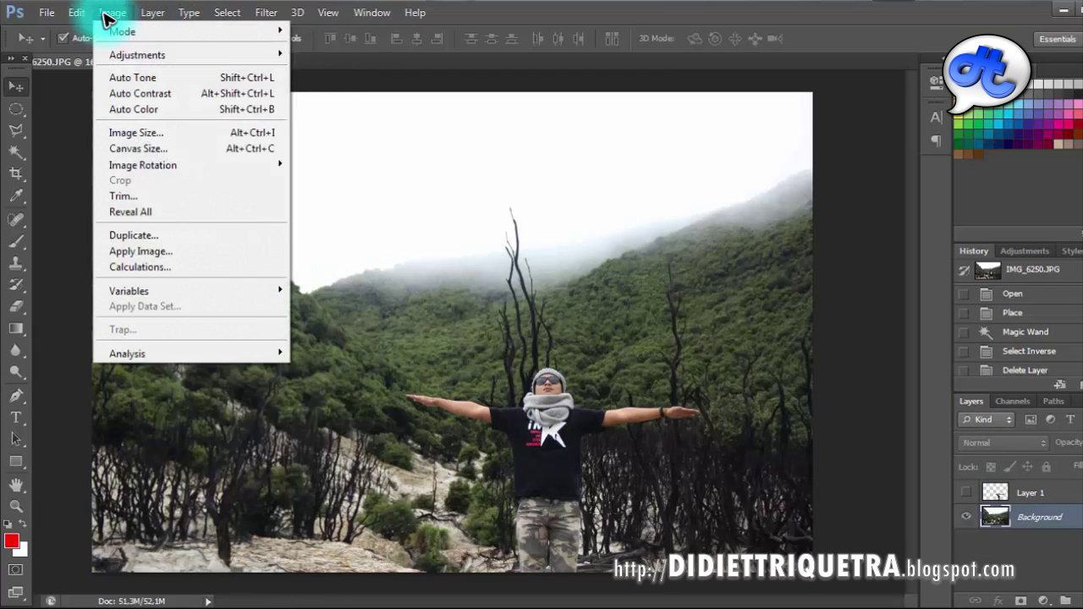
Step: Select the empty area around the person on Layer 1 with the Magic Wand Tool and invert the selection
mouse_move(228, 15)
left_click(992, 494)
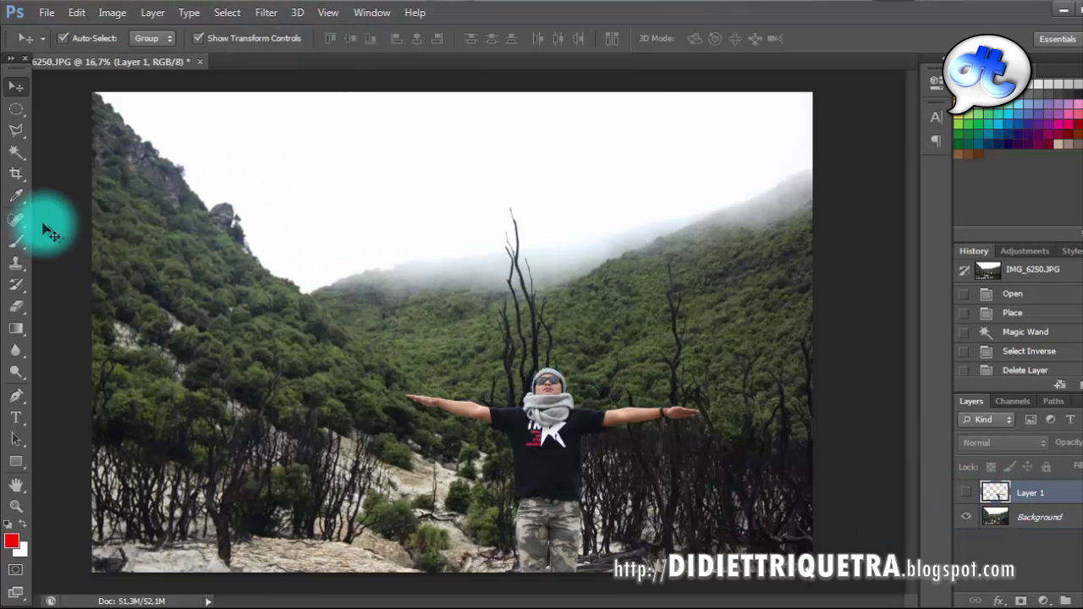
left_click(19, 163)
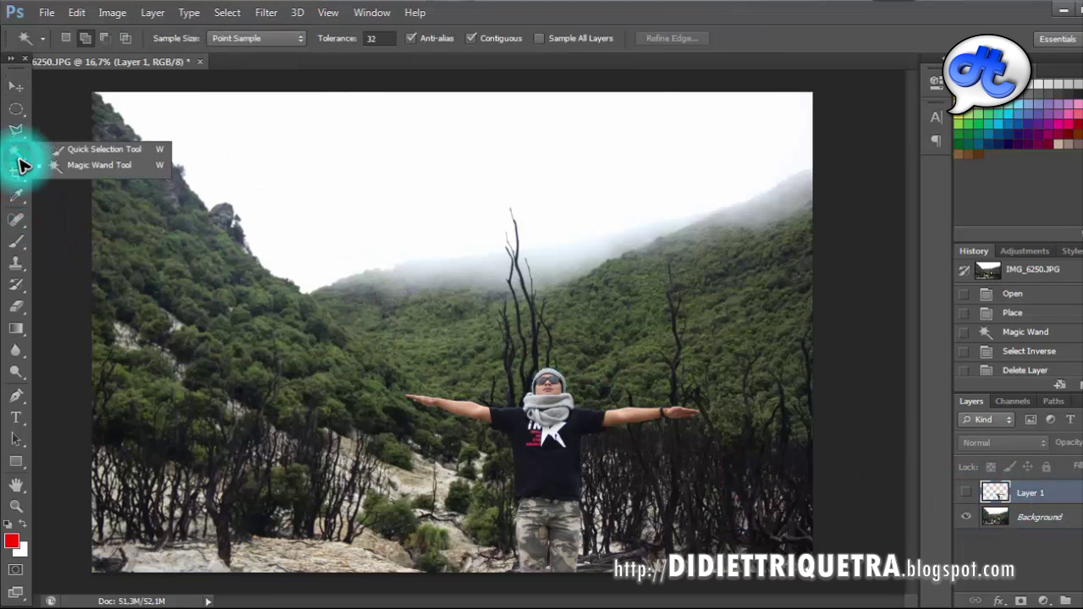
left_click(113, 168)
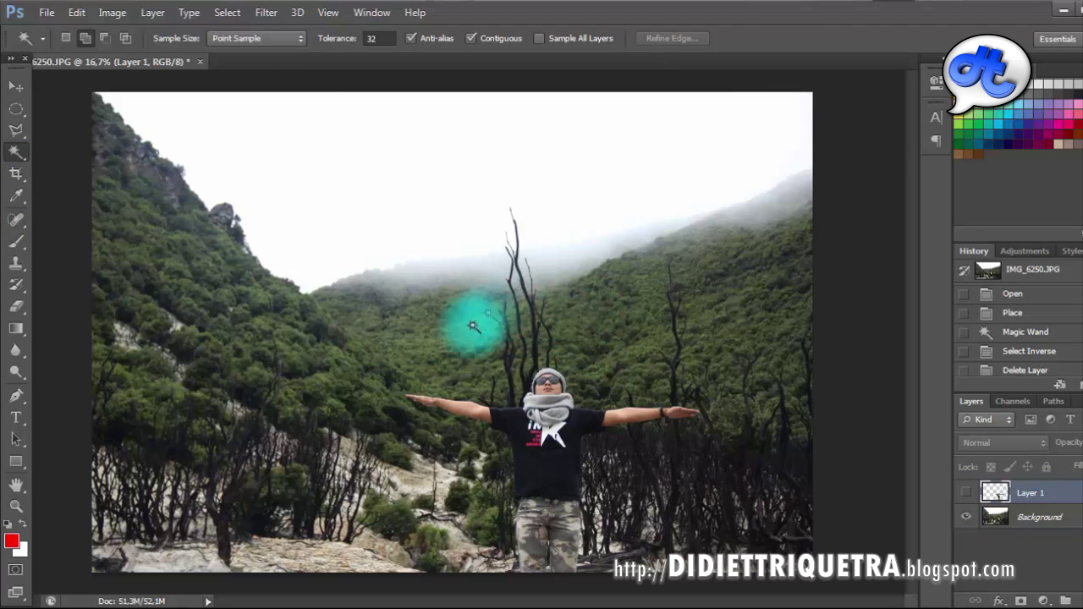
left_click(409, 310)
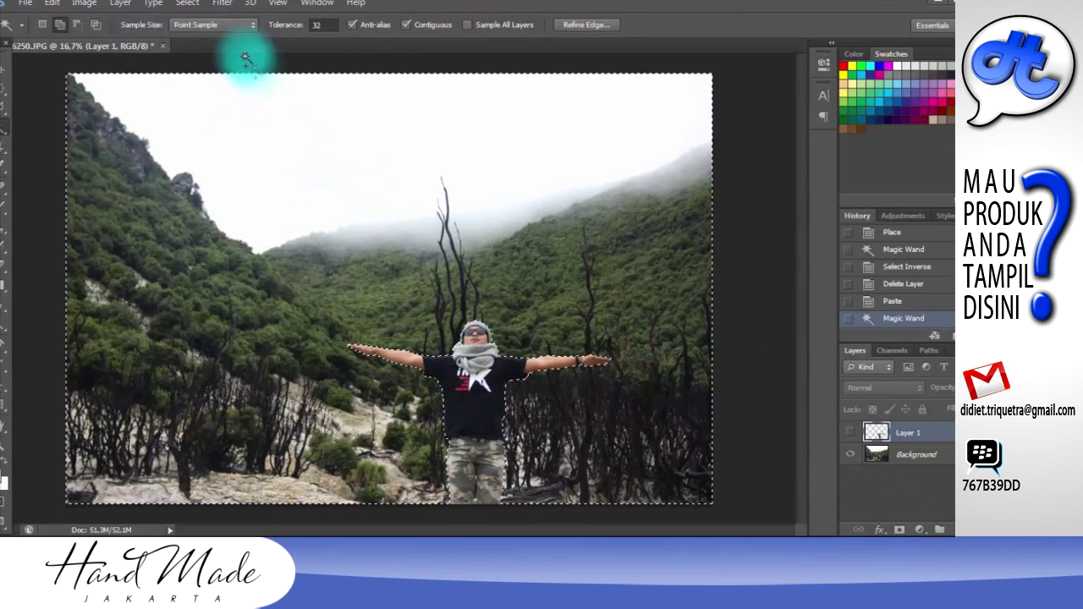
left_click(187, 4)
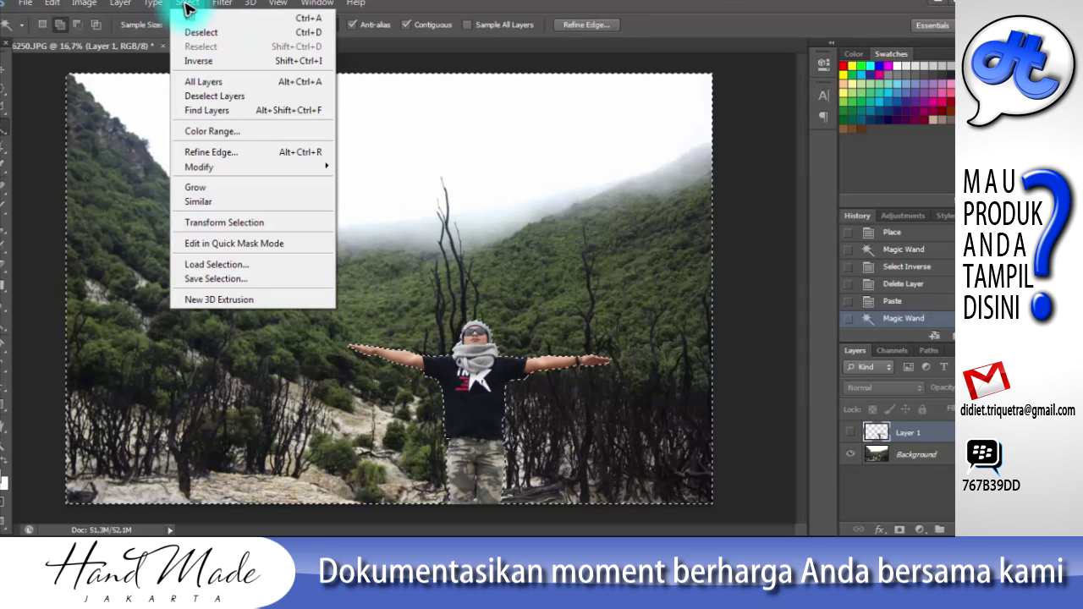
left_click(203, 67)
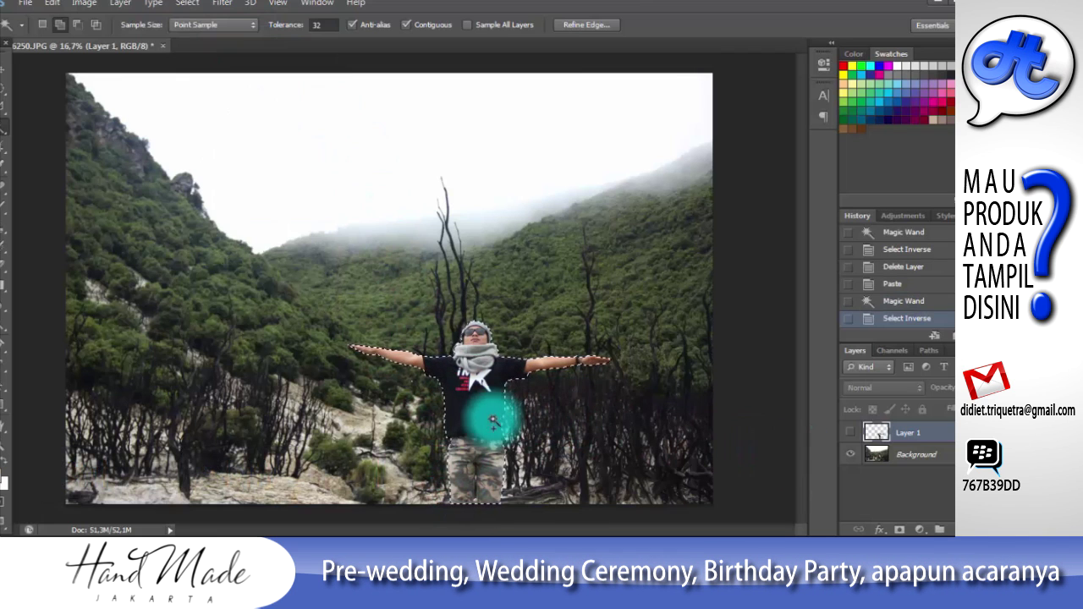
Step: Fill the person-shaped selection on the Background layer with Content-Aware in Normal mode at 100% opacity, and deselect
left_click(918, 458)
left_click(51, 3)
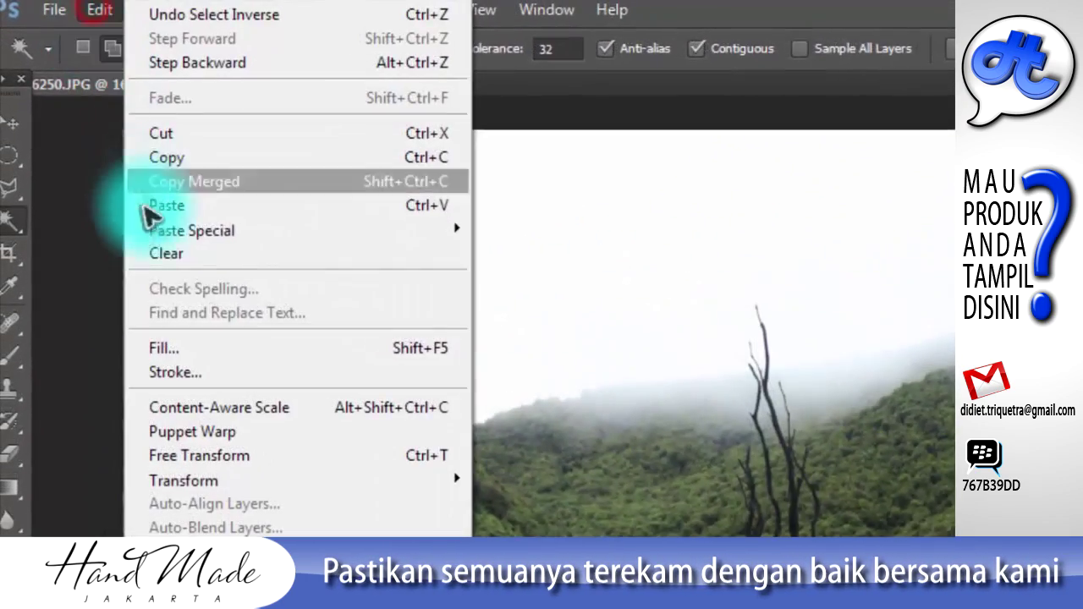
left_click(177, 347)
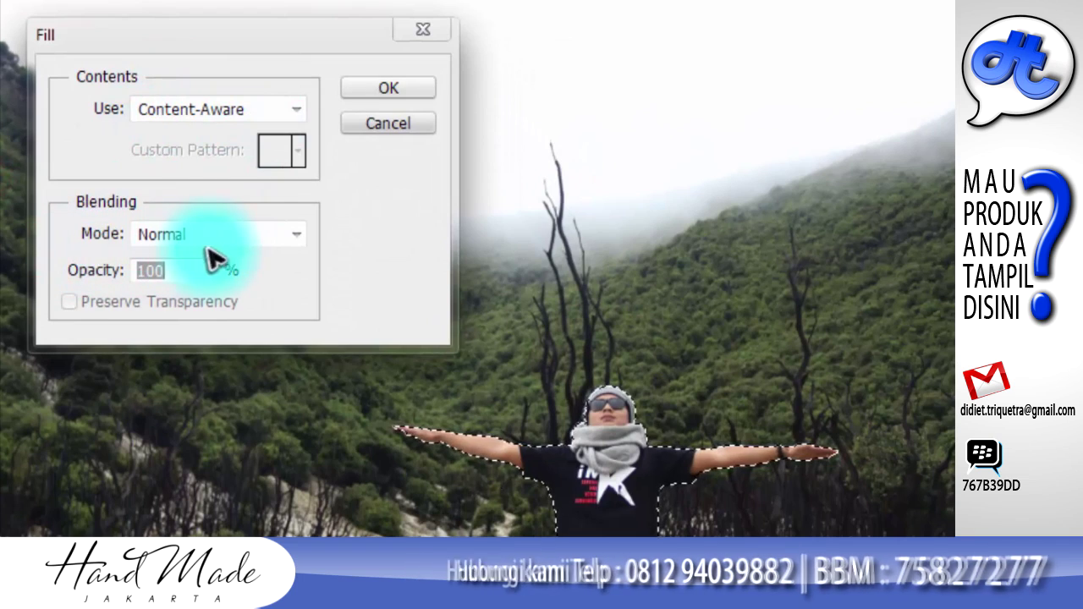
left_click(388, 88)
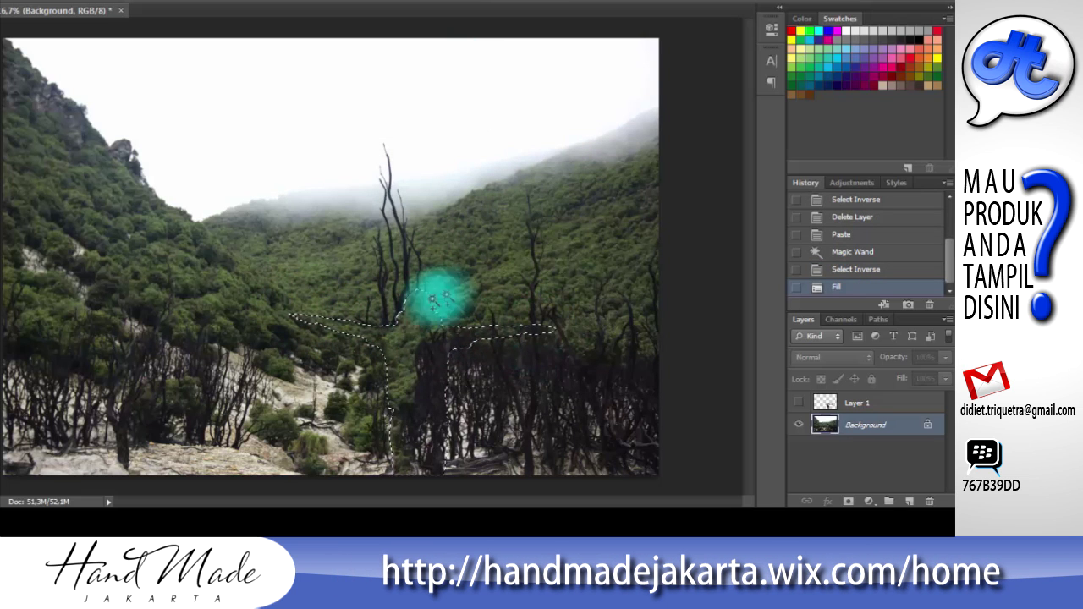
key("ctrl+d")
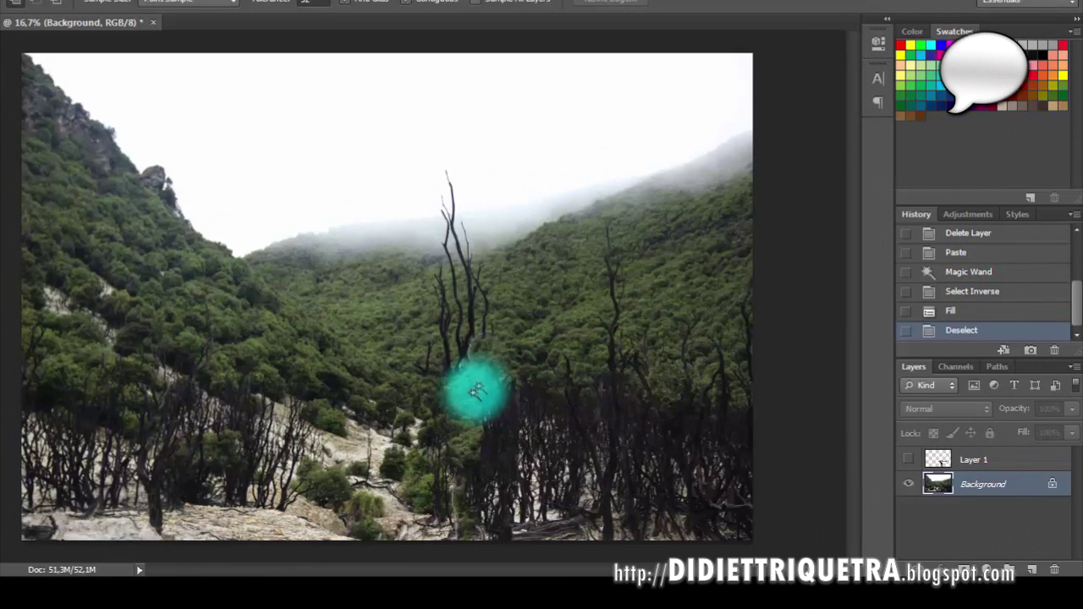
Step: Toggle Layer 1's visibility repeatedly to compare the filled background with and without the person
left_click(908, 462)
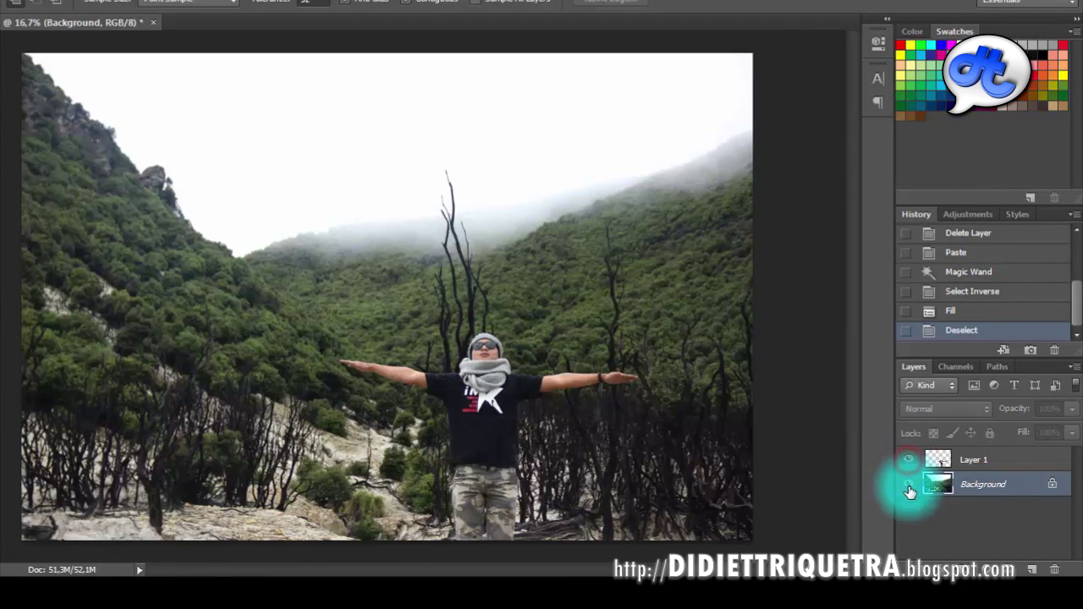
left_click(908, 464)
left_click(909, 460)
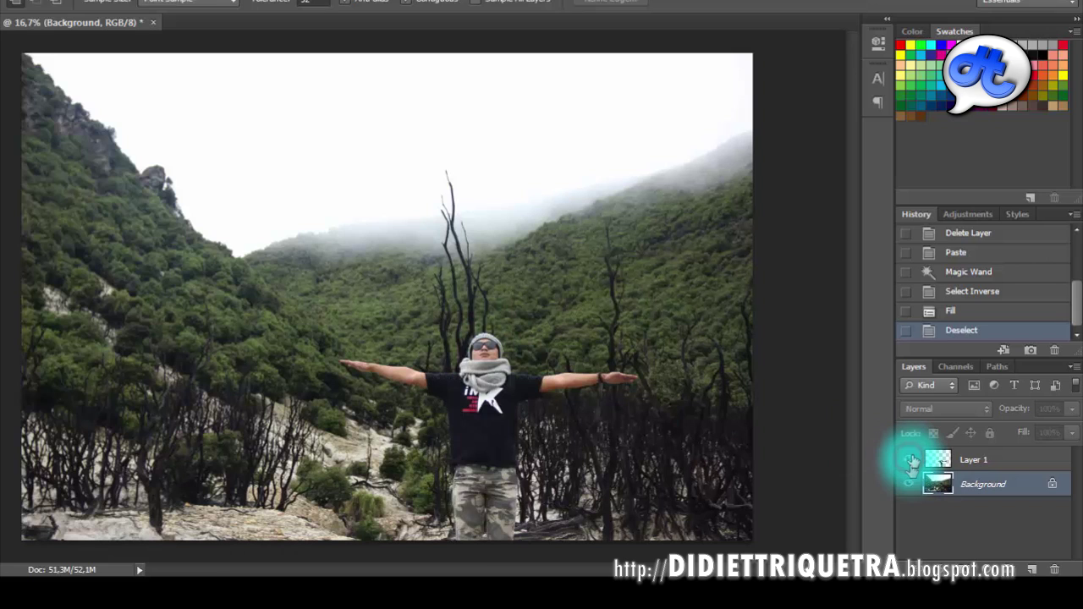
left_click(911, 459)
left_click(911, 459)
left_click(913, 458)
left_click(912, 458)
left_click(913, 459)
left_click(913, 460)
left_click(912, 459)
left_click(911, 460)
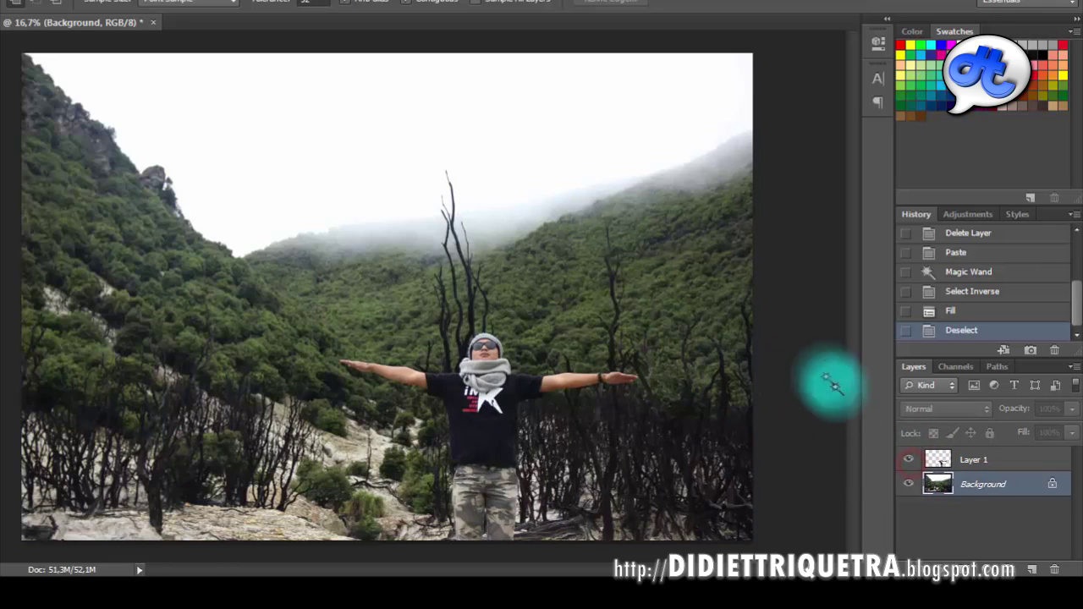
Step: Hide Layer 1, view the Save As file formats for the background-only image, and leave without saving
left_click(907, 462)
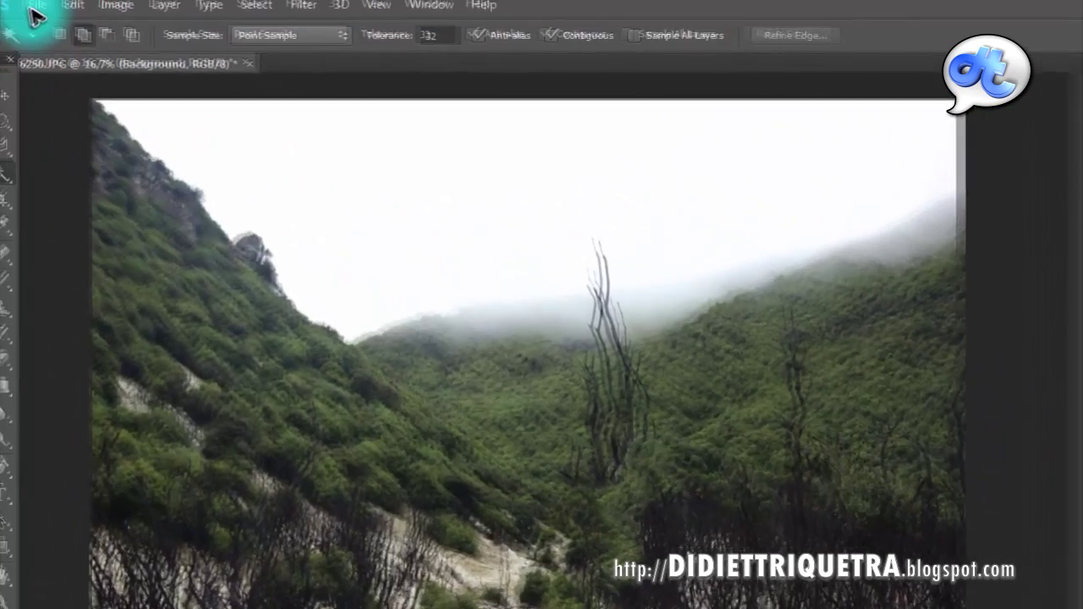
left_click(0, 0)
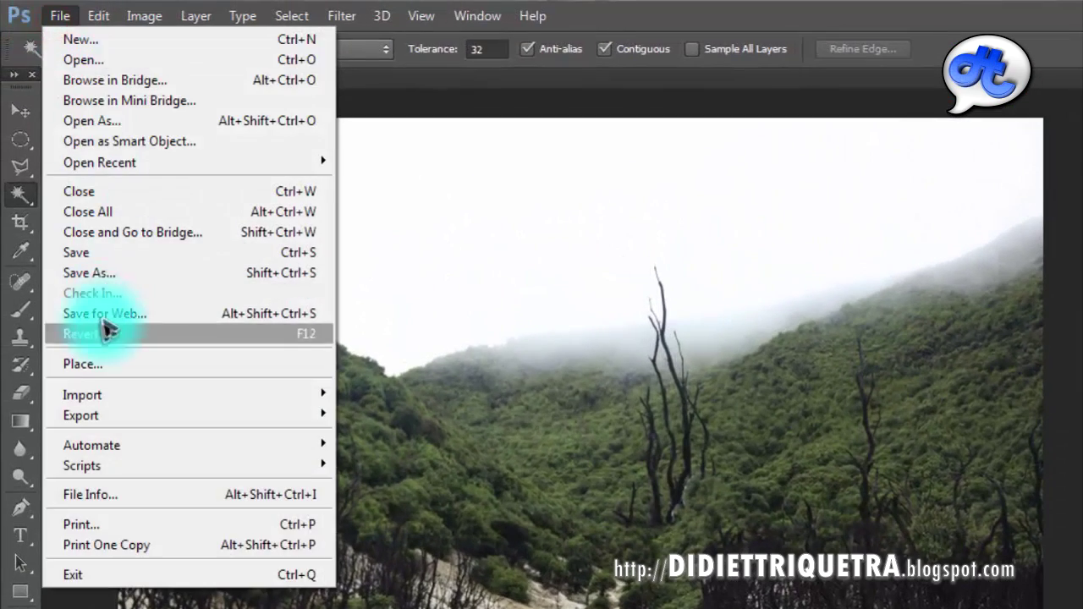
left_click(116, 273)
left_click(496, 573)
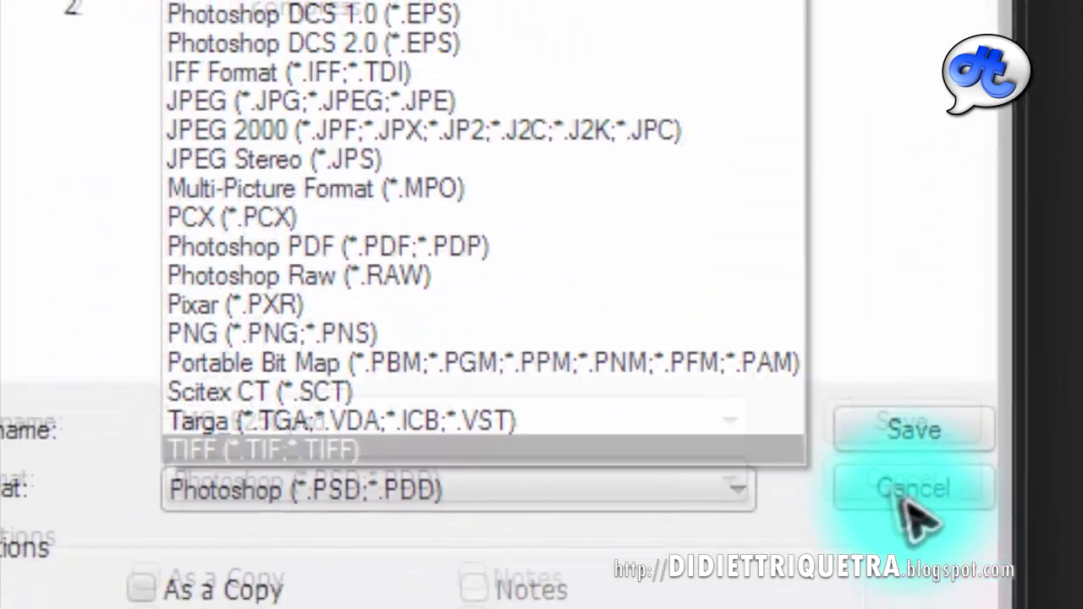
left_click(1024, 575)
left_click(1024, 575)
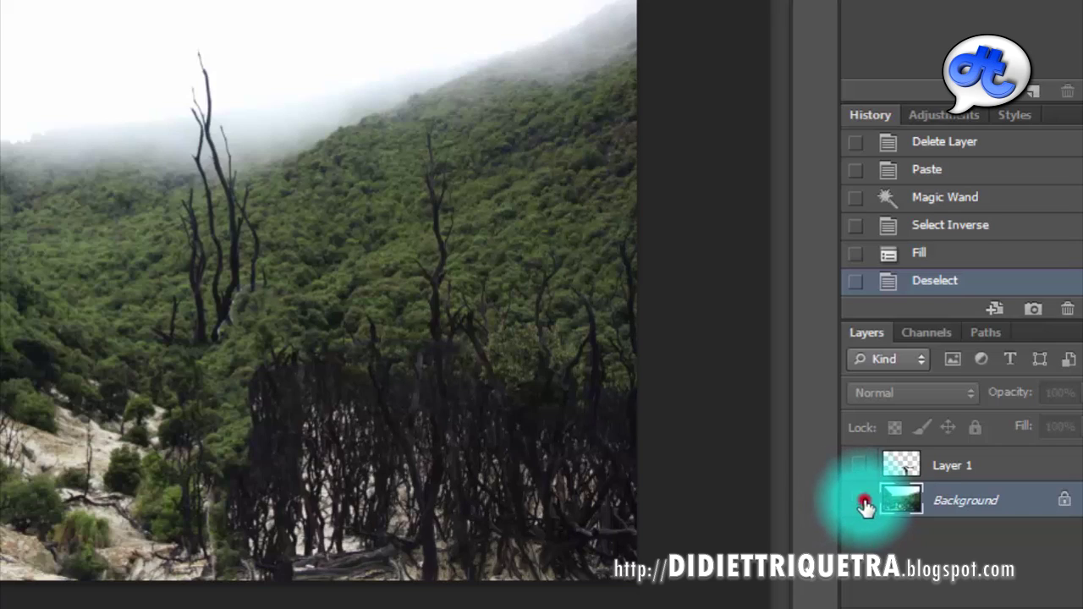
Step: Show only Layer 1 with the cut-out person, view its Save As file formats, and leave without saving
left_click(865, 505)
left_click(859, 466)
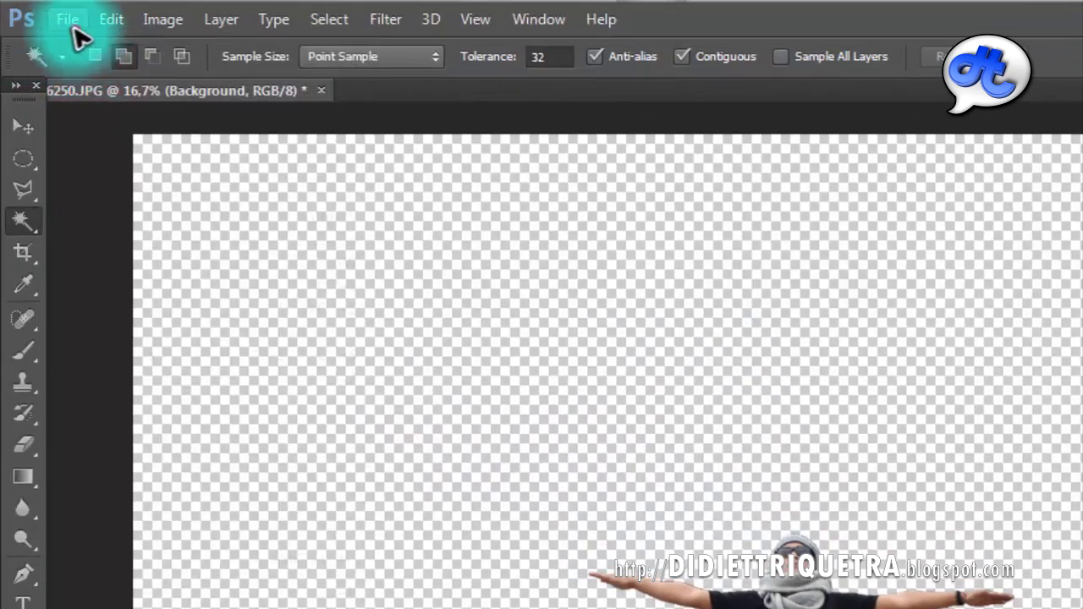
left_click(67, 18)
left_click(101, 309)
left_click(865, 520)
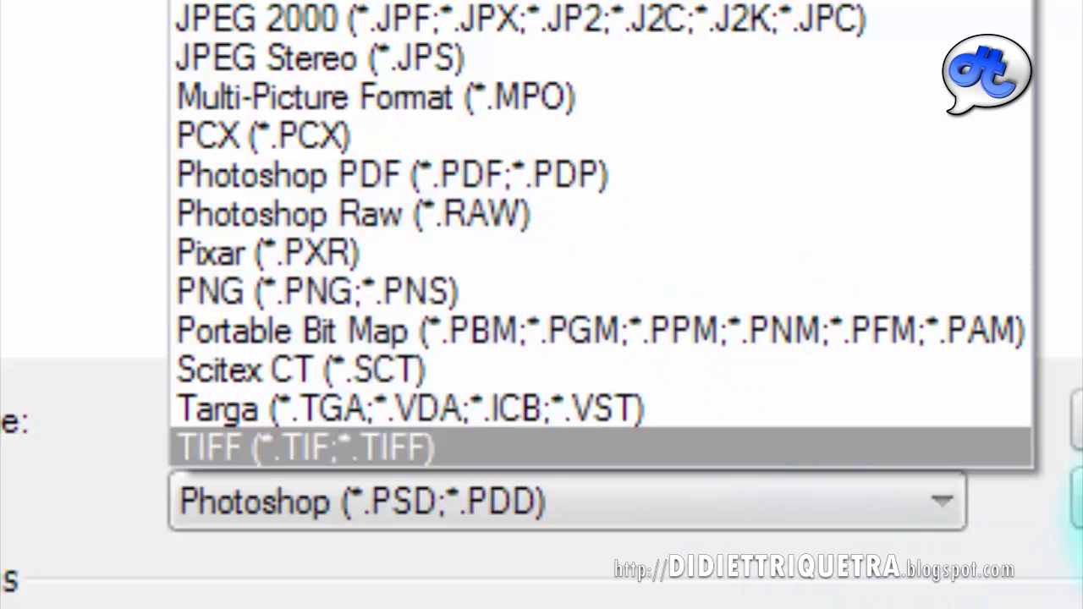
key("Escape")
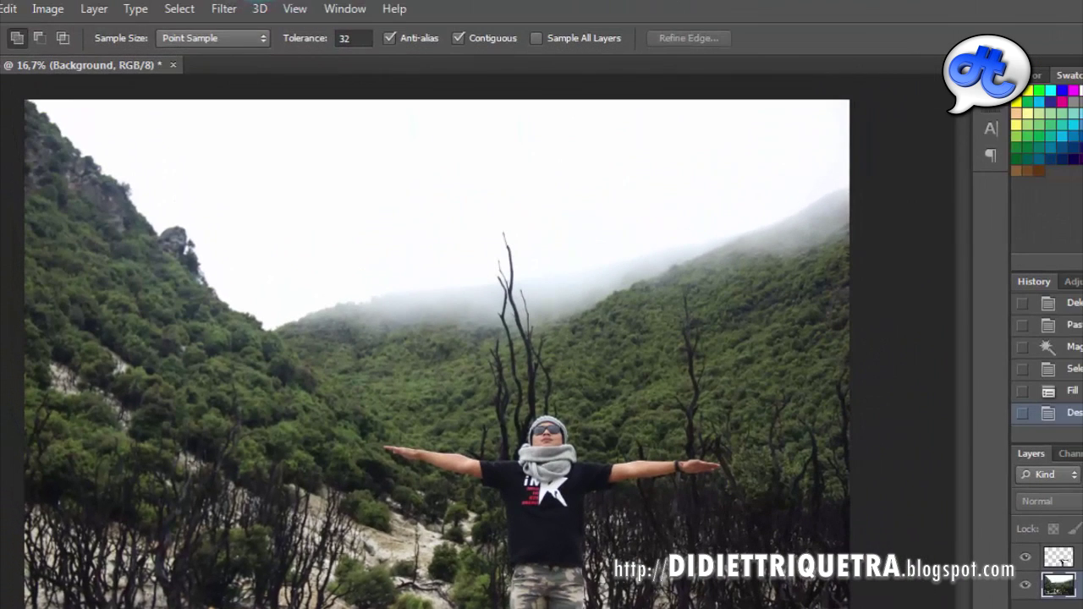
Step: Switch to Vegas Pro and add the background image bady 1.jpg from the foto 3d folder to a new track below track 1
left_click(169, 97)
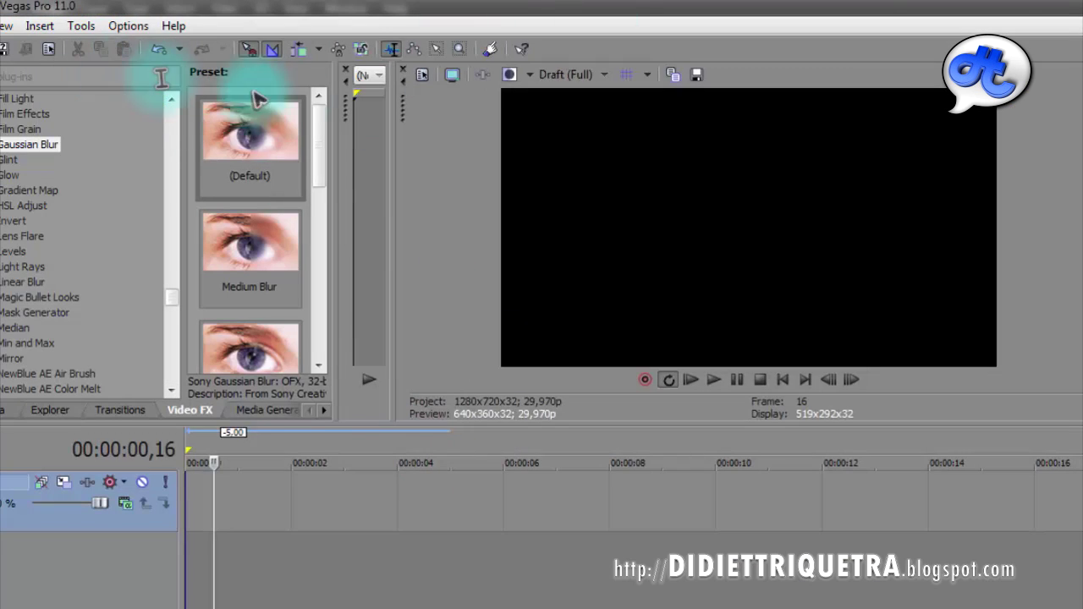
left_click(318, 110)
left_click_drag(727, 209, 947, 188)
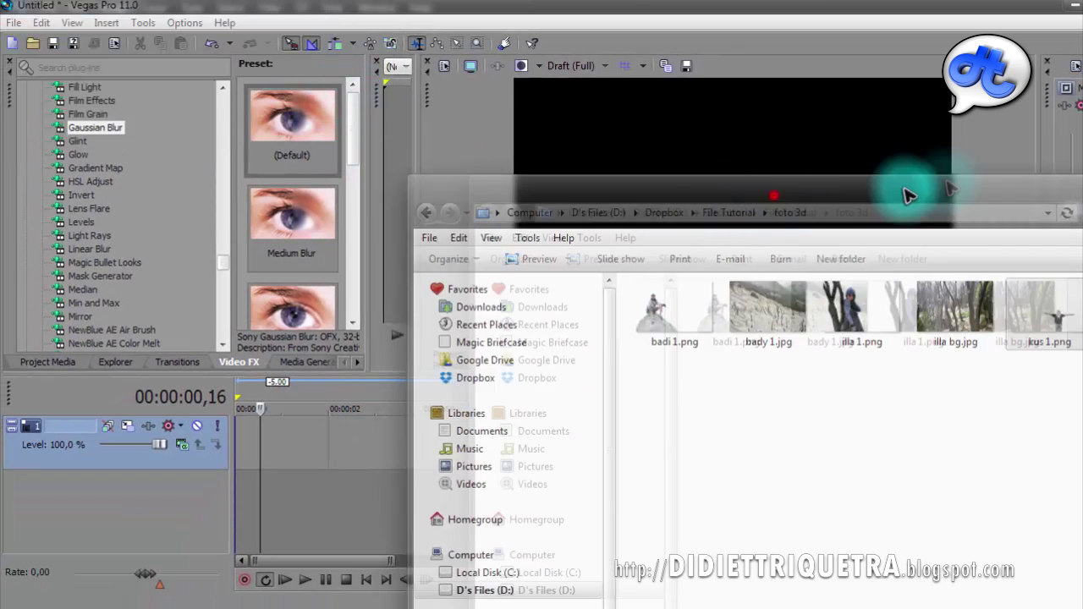
left_click_drag(933, 297, 307, 510)
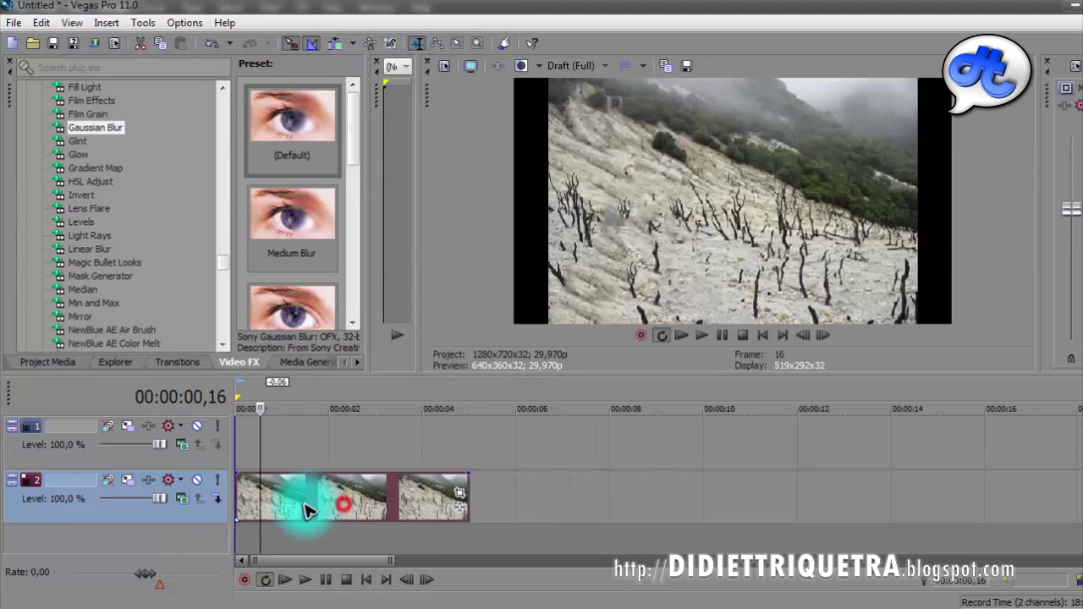
Step: Add the cut-out person image badi 1.png from the foto 3d folder at the start of track 1, above the background
left_click(318, 110)
left_click_drag(825, 294, 343, 453)
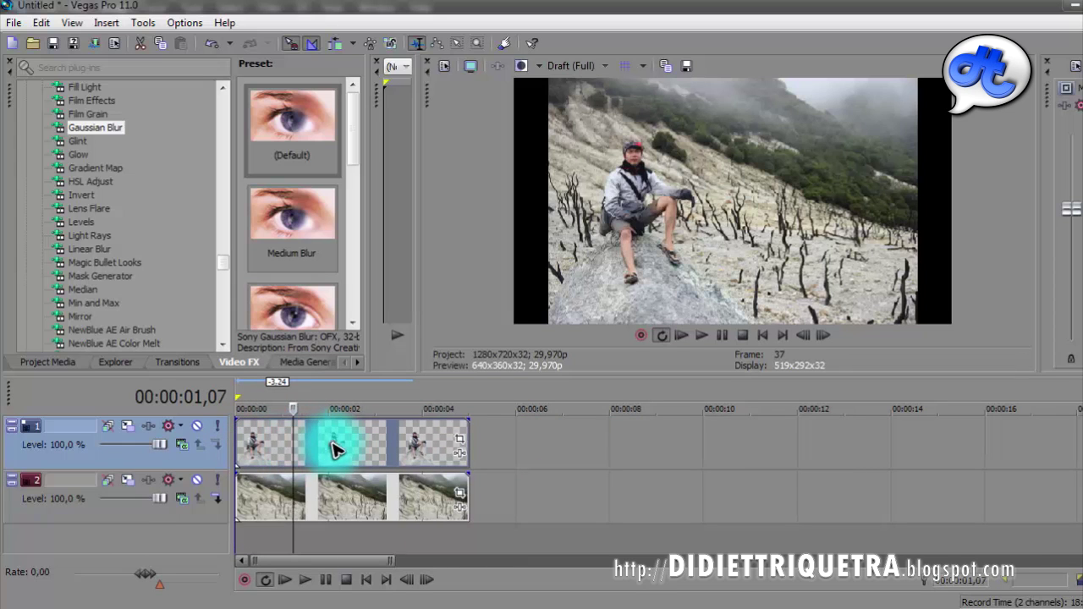
left_click(334, 448)
scroll(331, 443, "up", 4)
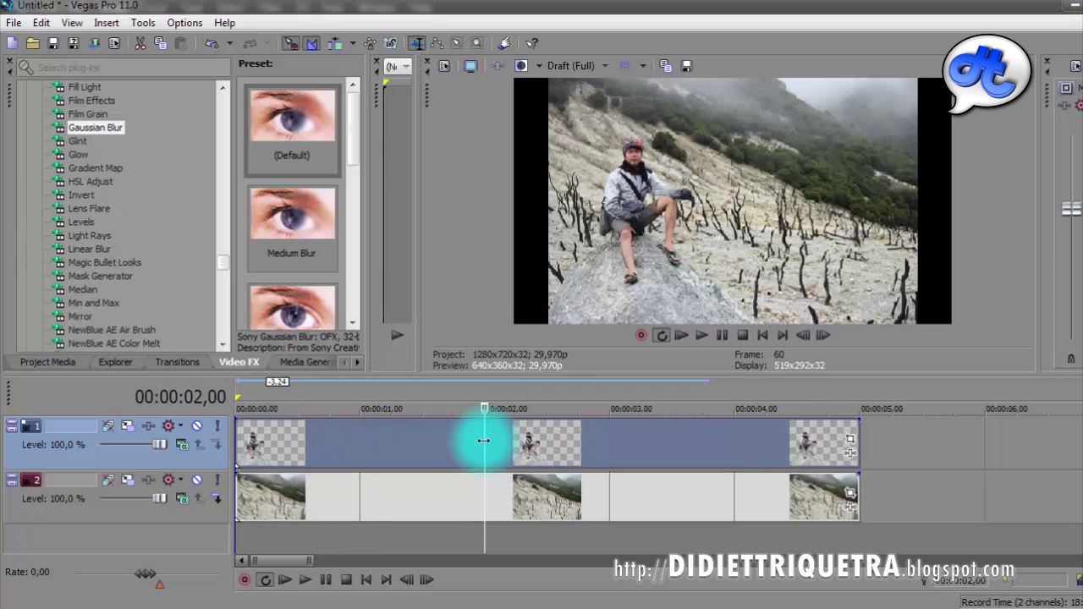
Step: Solo tracks 1 and 2 in turn to view the cut-out person and the filled background separately
left_click(573, 447)
left_click(368, 457)
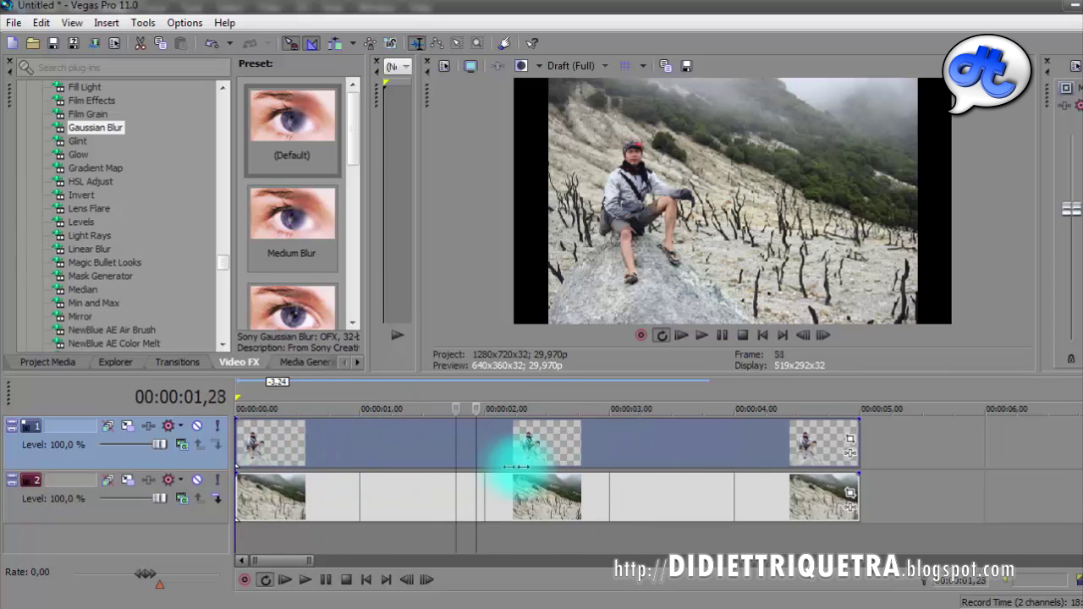
left_click(215, 428)
left_click(217, 480)
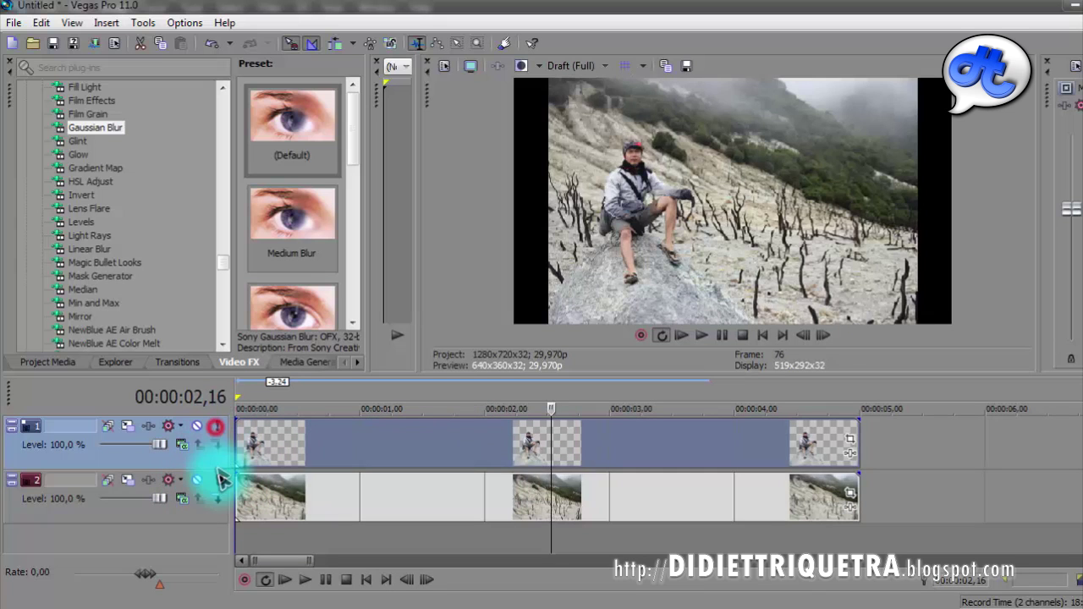
left_click(218, 481)
left_click(219, 481)
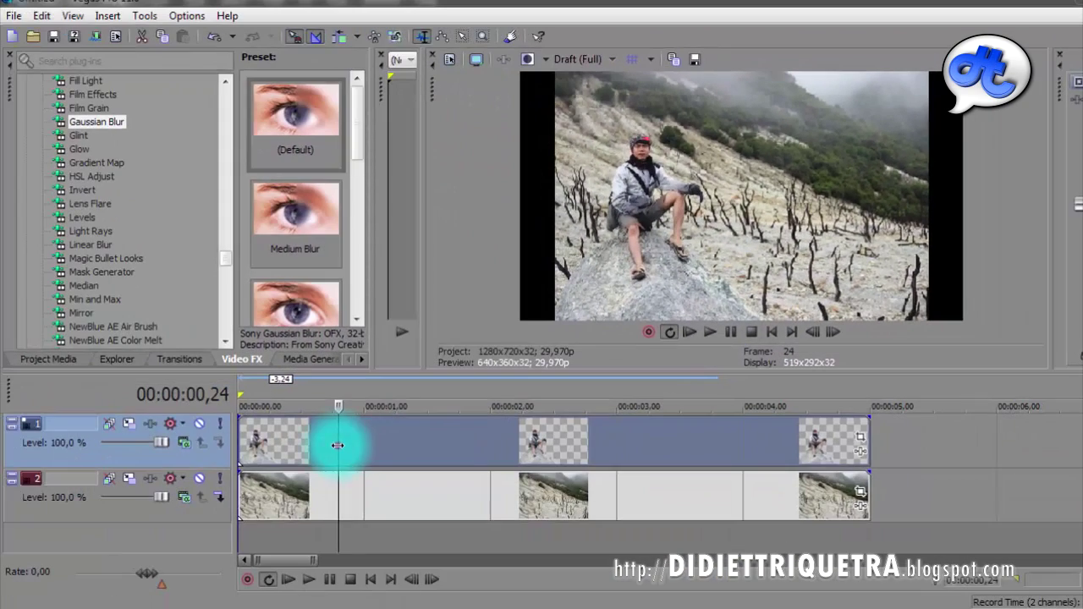
mouse_move(338, 445)
left_mouse_down()
mouse_move(435, 445)
mouse_move(329, 450)
left_mouse_up()
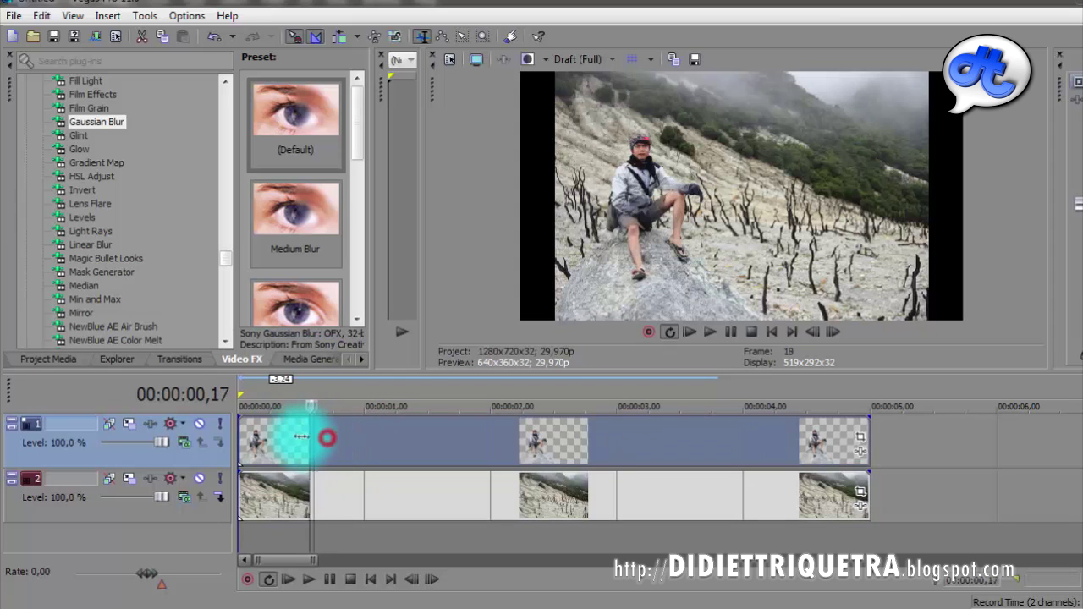
Step: In Event Pan/Crop for the bady 1 background event, turn off cursor sync and apply the 16:9 Widescreen TV aspect ratio preset
left_click(314, 499)
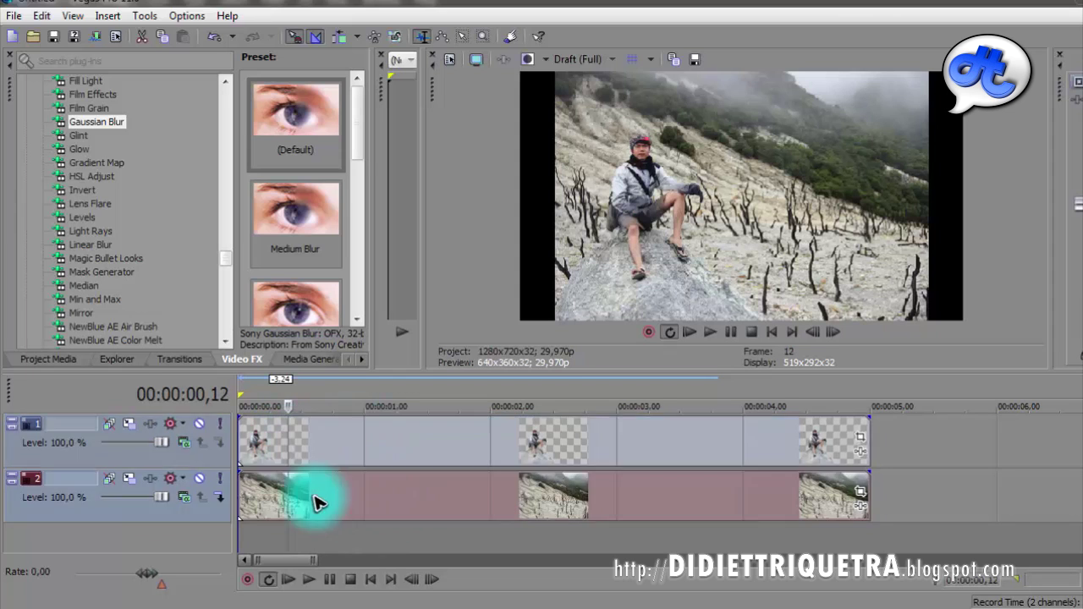
left_click(858, 494)
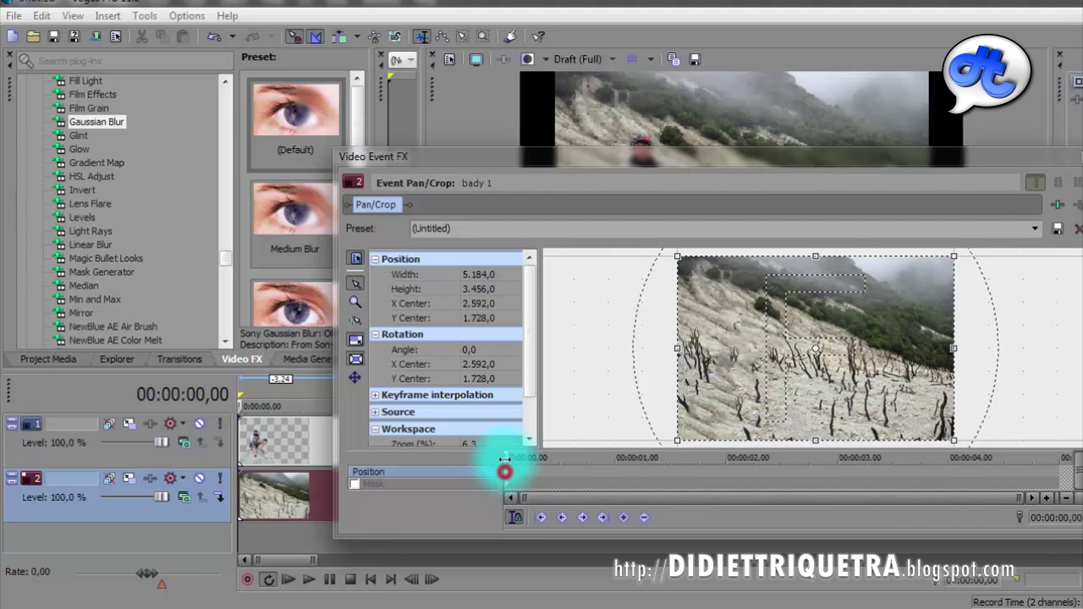
left_click(502, 455)
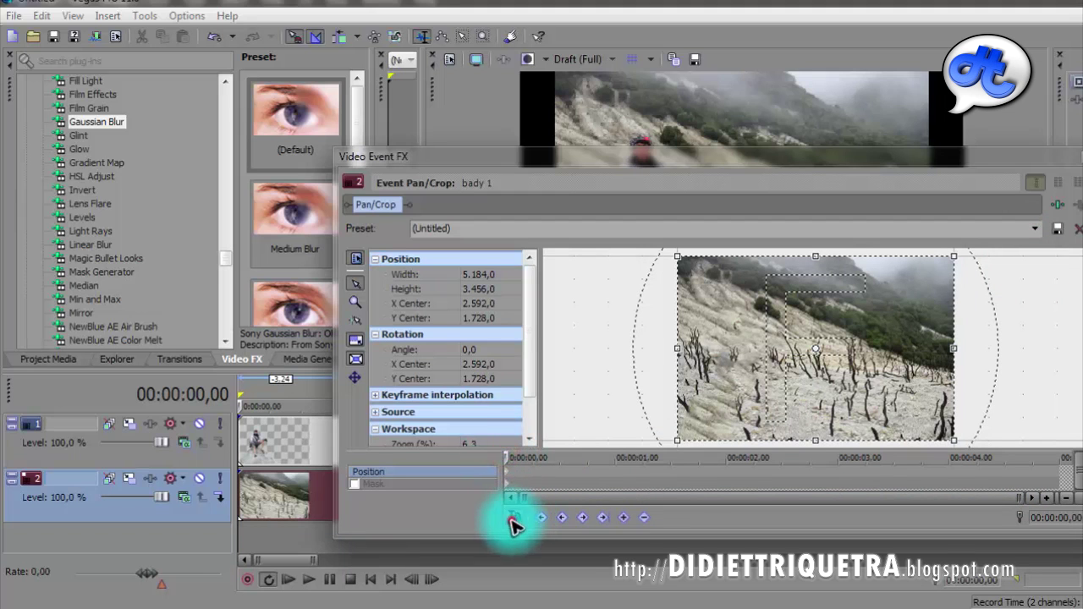
left_click(513, 519)
left_click(1034, 229)
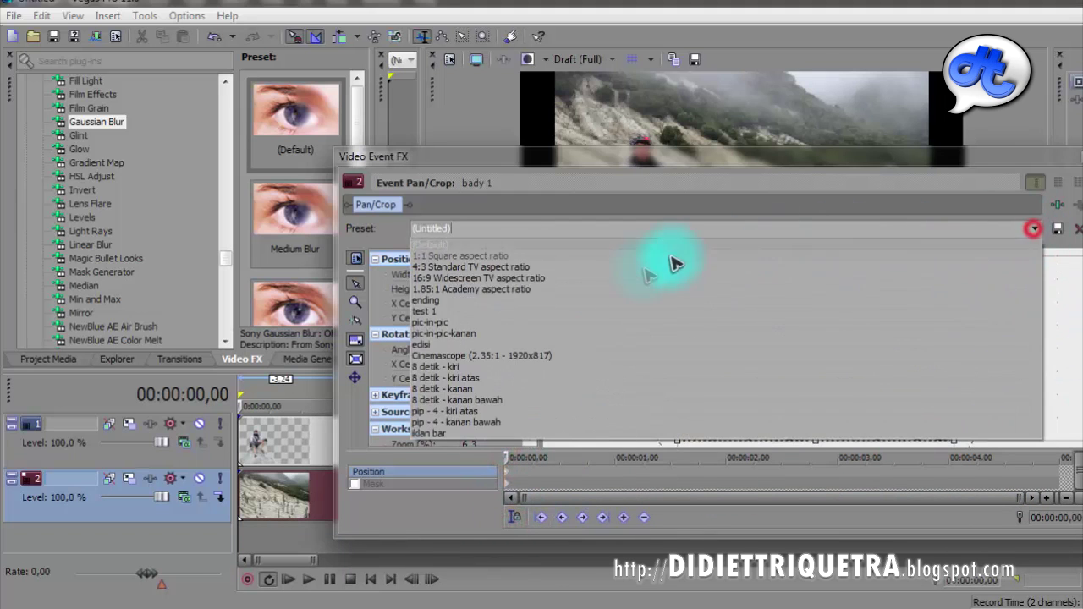
left_click(513, 282)
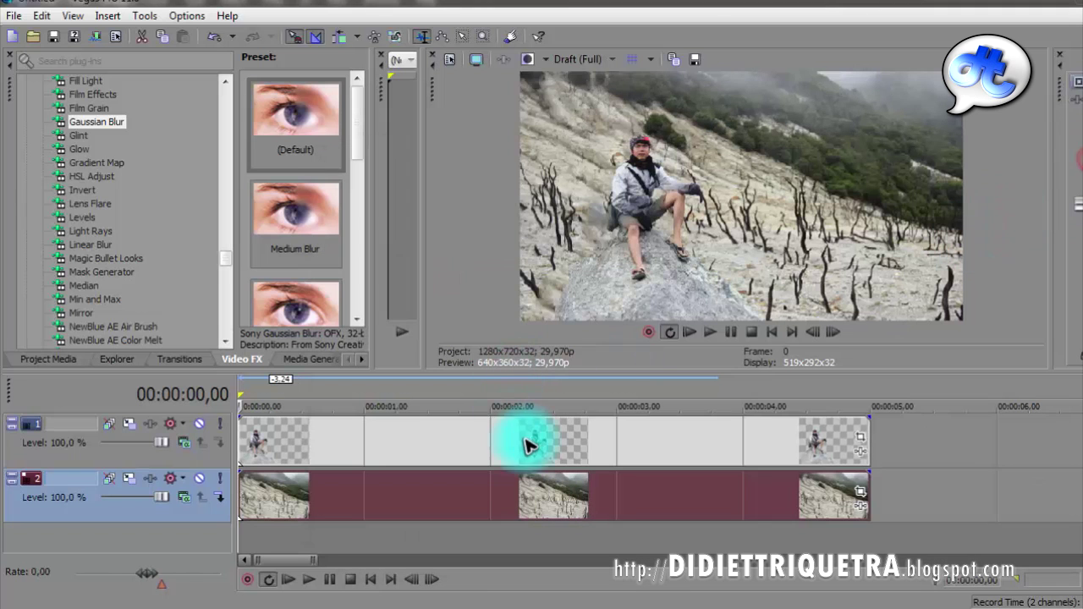
Step: Apply the 16:9 Widescreen TV aspect ratio preset in Event Pan/Crop to the badi 1 cut-out event on track 1
left_click(525, 440)
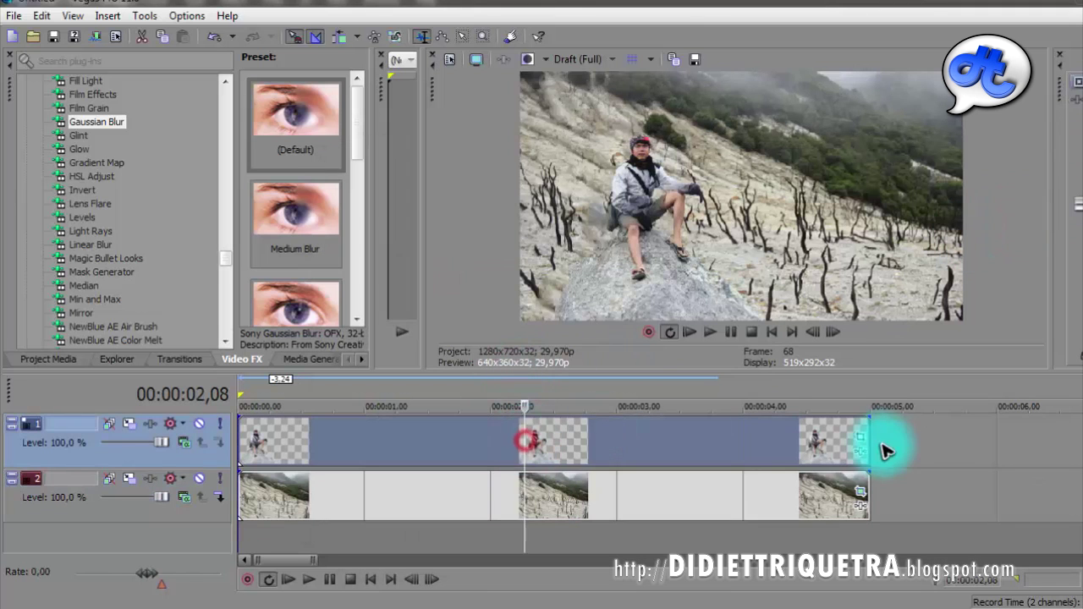
left_click(861, 442)
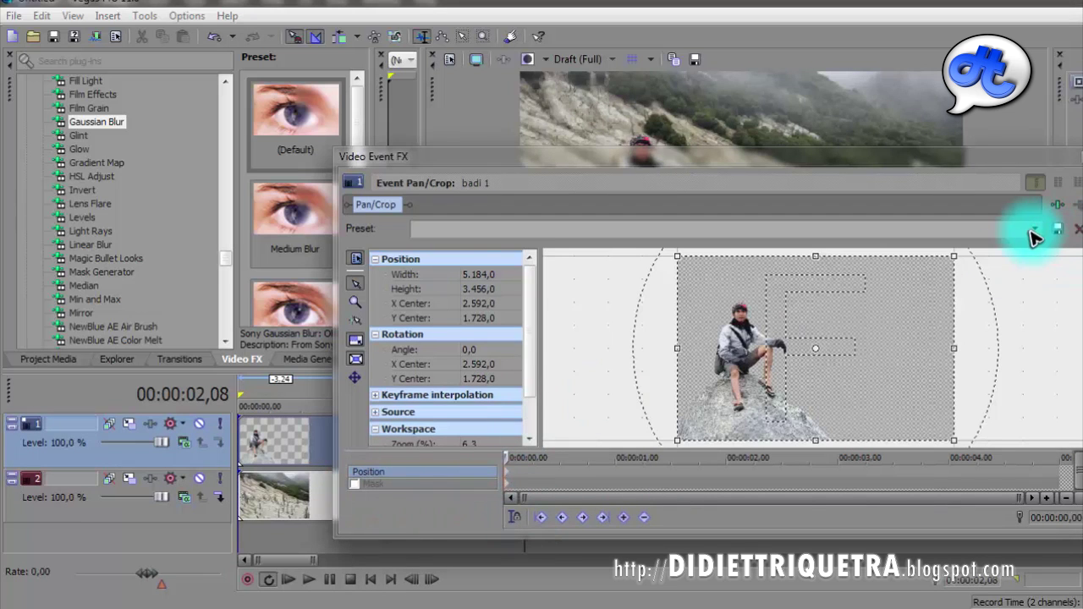
left_click(1034, 230)
left_click(834, 280)
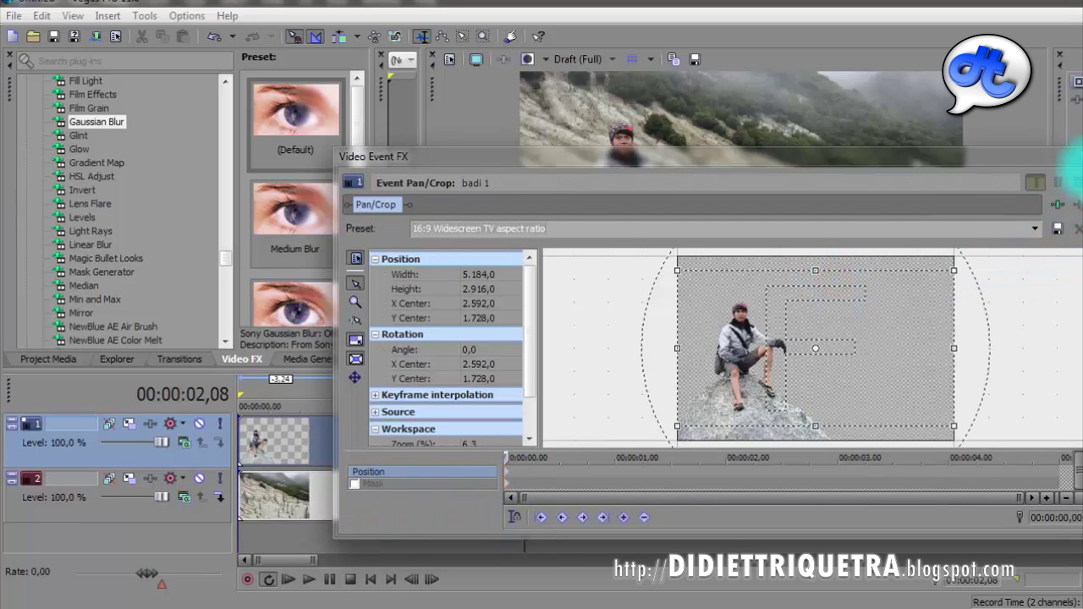
left_click(1075, 157)
Step: Insert a new video track above the two image tracks and add an empty event at its start
left_click(387, 448)
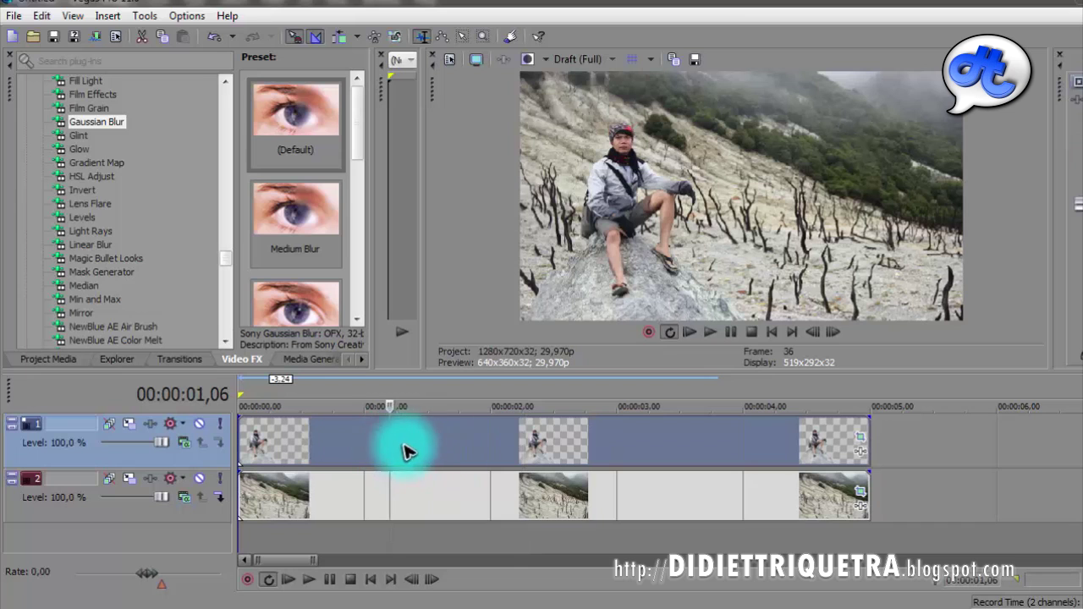
left_click(321, 452)
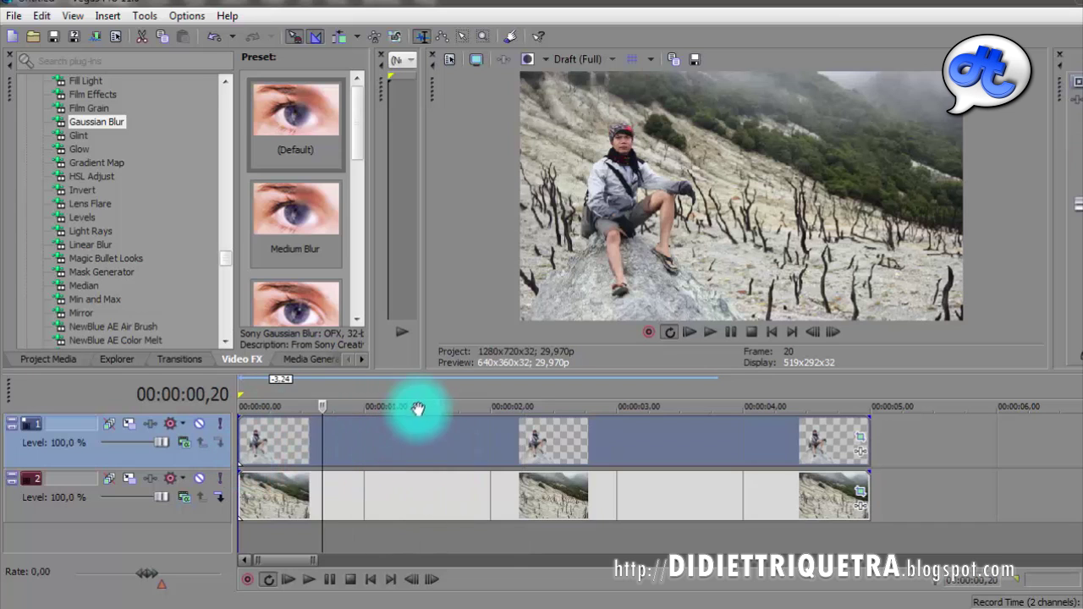
left_click_drag(439, 377, 437, 375)
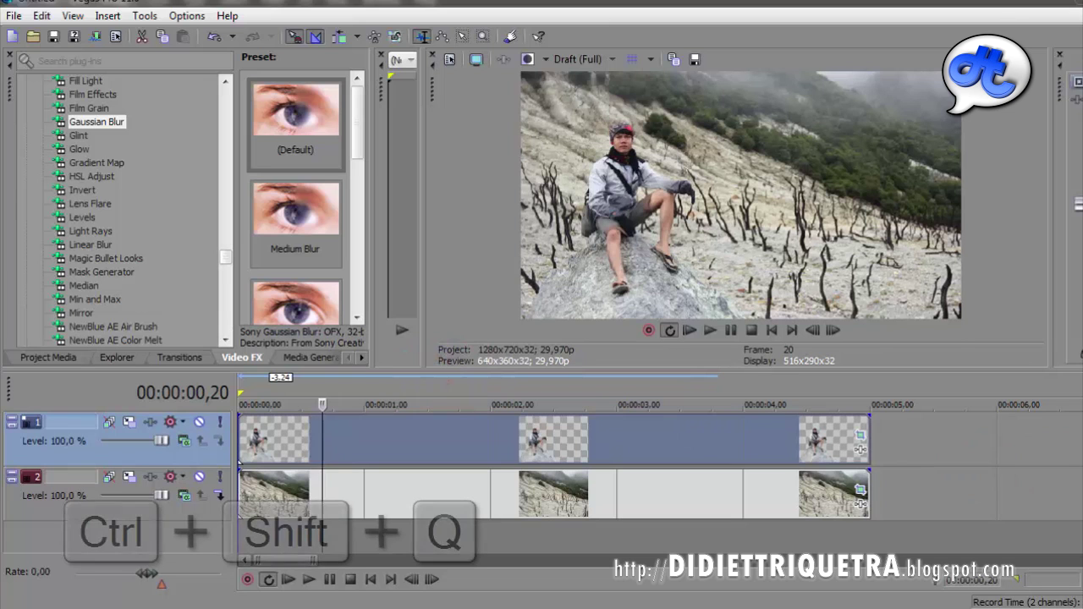
key("ctrl+shift+q")
right_click(267, 432)
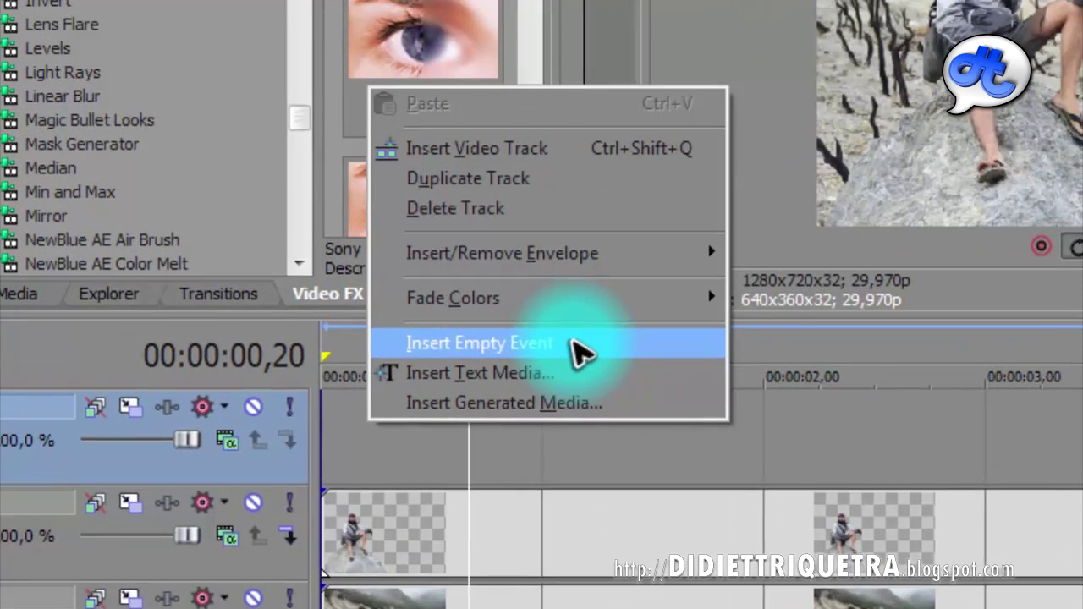
left_click(538, 349)
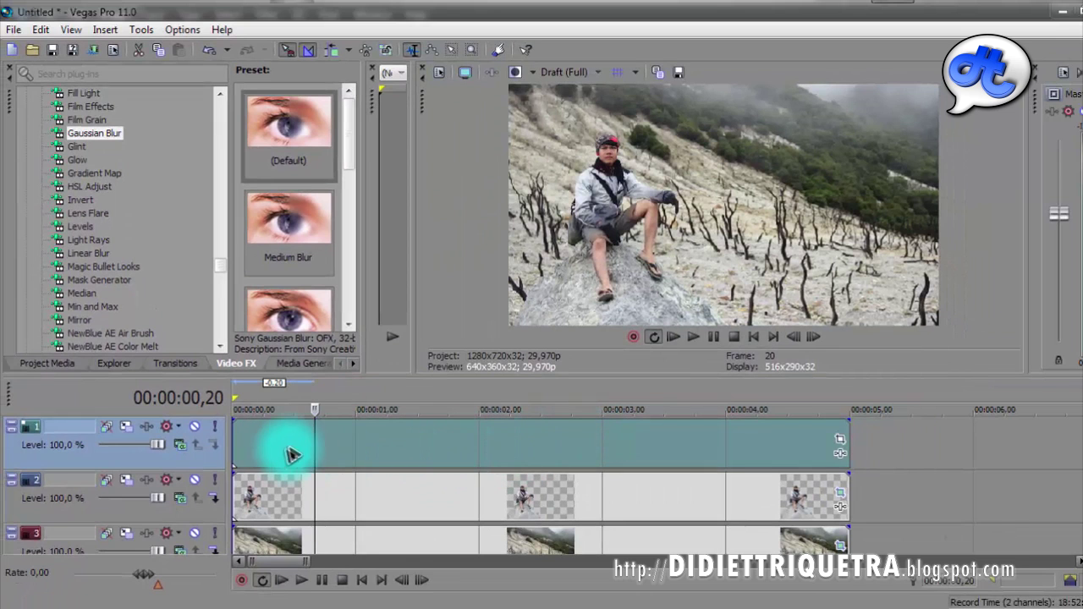
Step: Toggle solo on the new top track and check its empty event against the image tracks below
left_click_drag(314, 441, 404, 446)
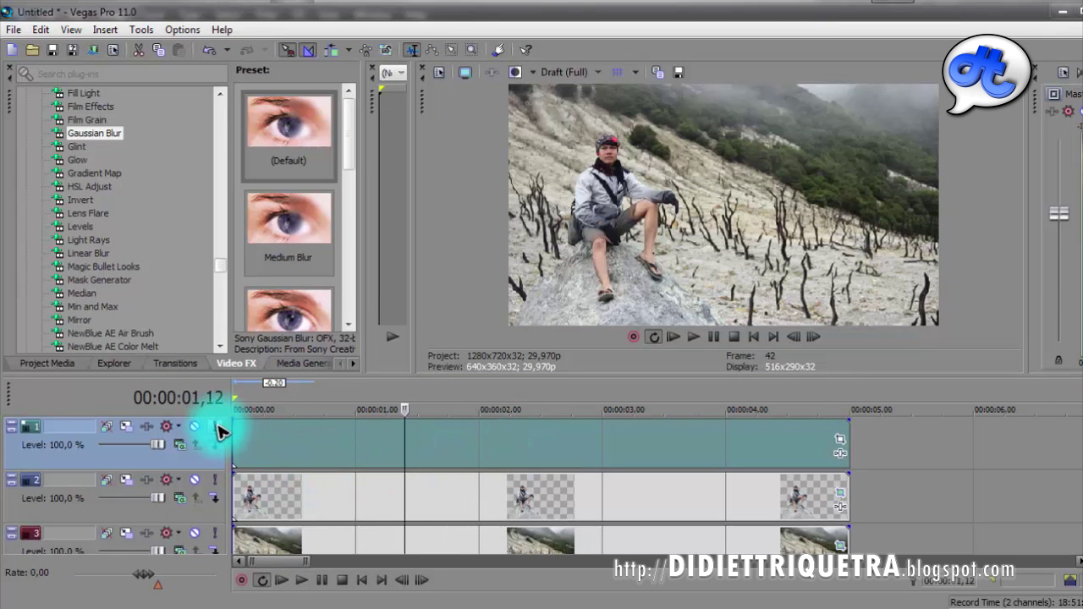
left_click(217, 430)
left_click(219, 431)
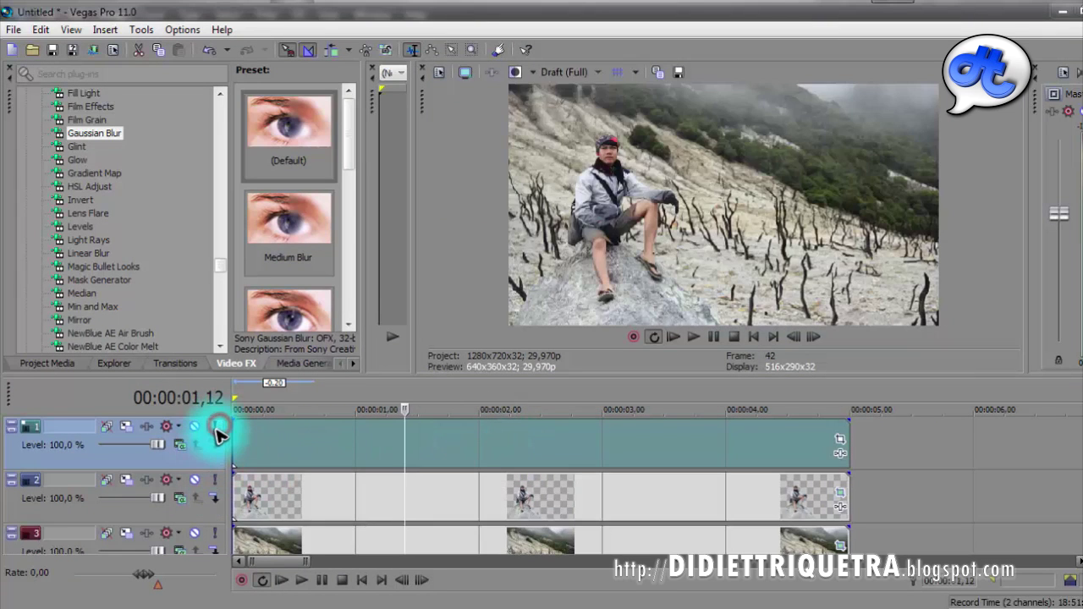
left_click(218, 434)
left_click(221, 430)
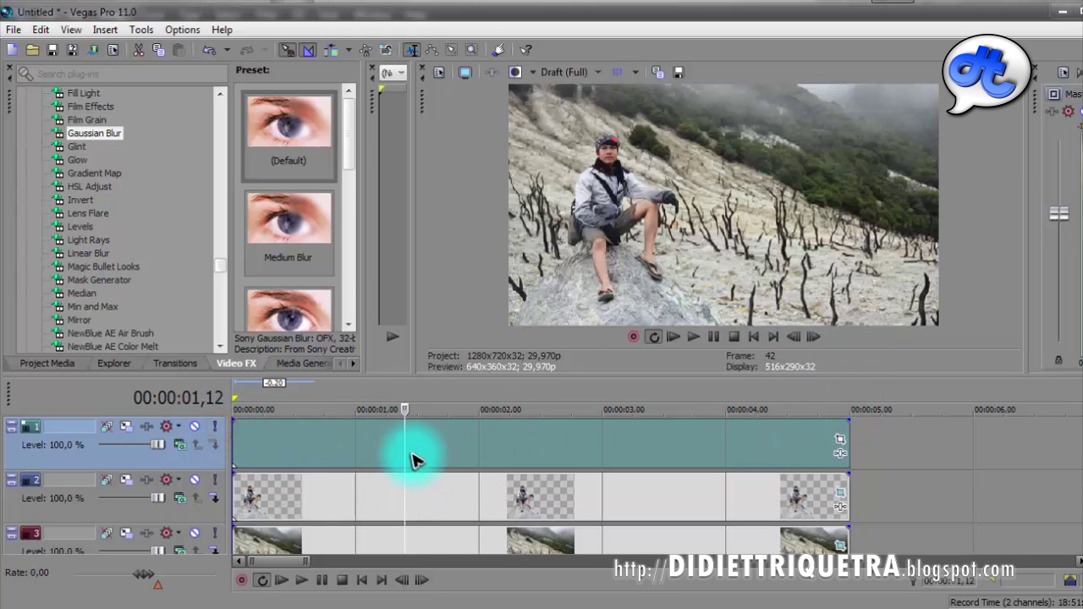
left_click(422, 450)
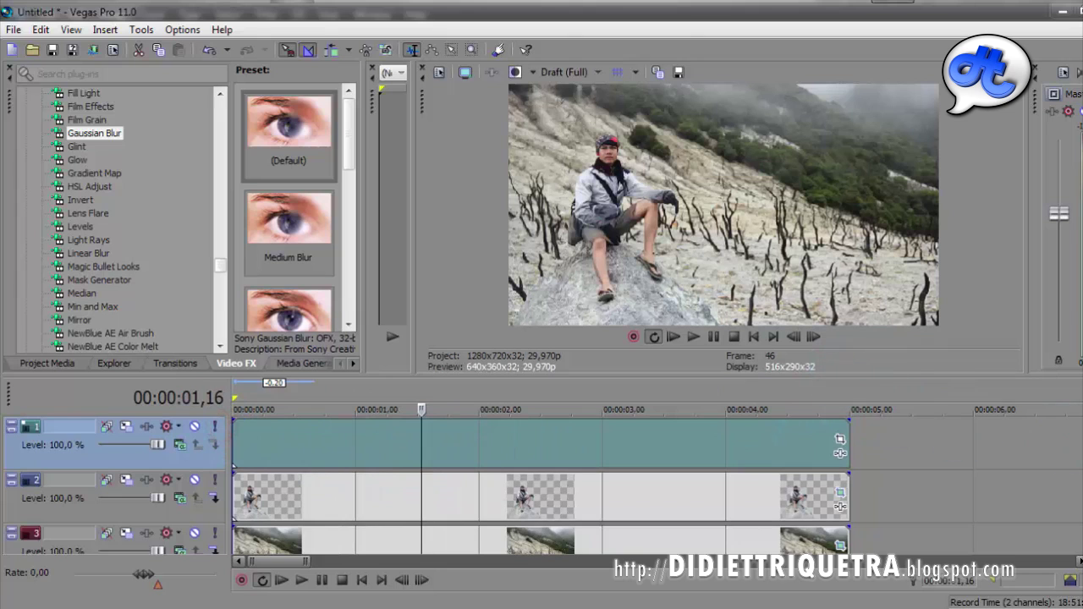
key("Delete")
key("ctrl+z")
key("Delete")
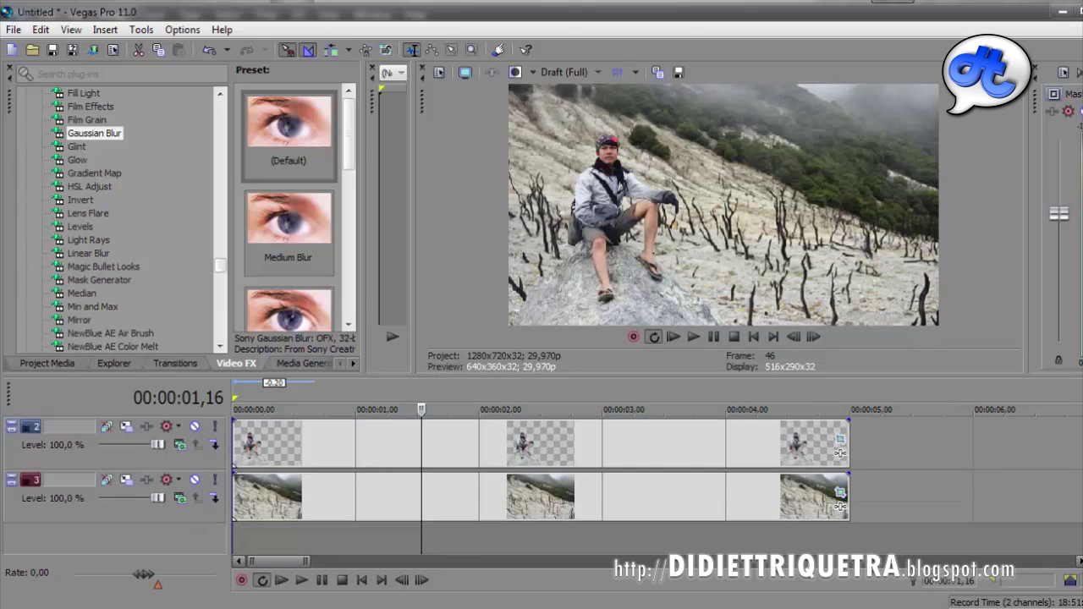
Step: Set the compositing mode of track 2, which holds the cut-out person, to 3D Source Alpha
left_click(291, 458)
mouse_move(273, 446)
left_mouse_down()
mouse_move(375, 445)
mouse_move(254, 450)
left_mouse_up()
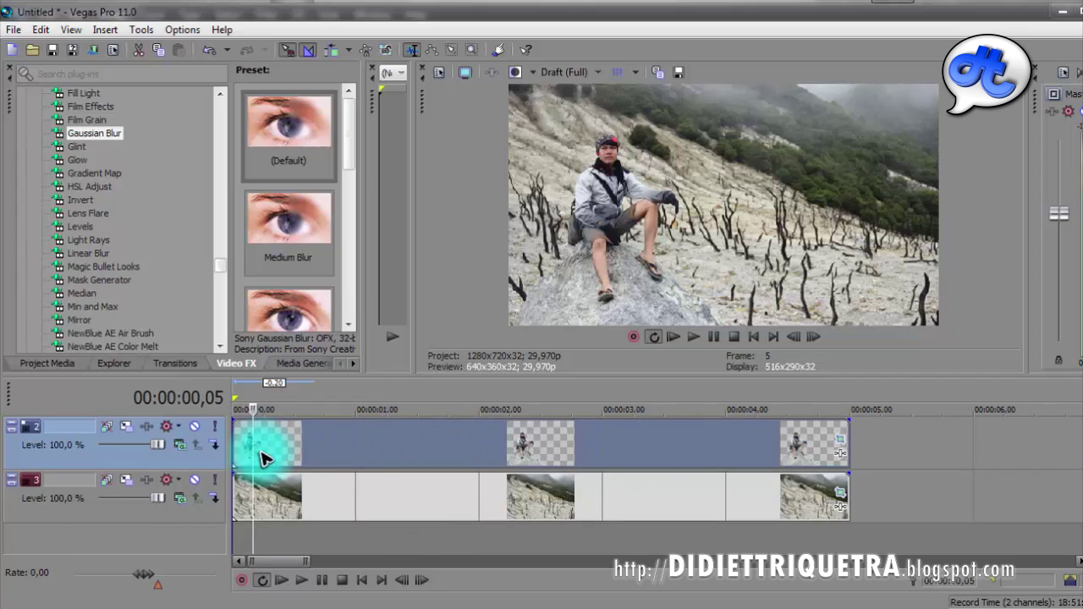
key("ctrl+z")
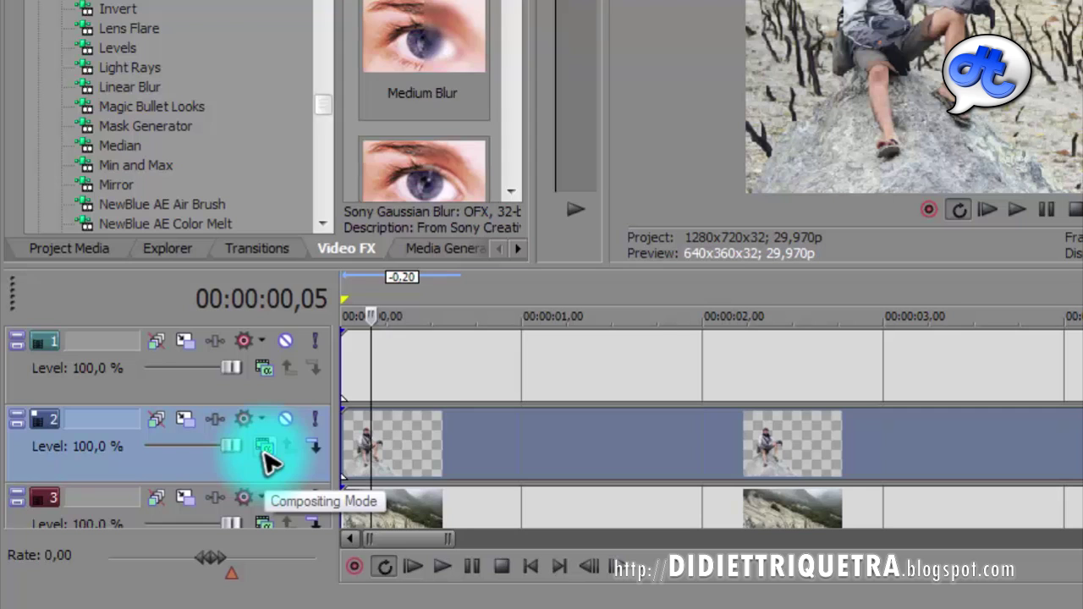
left_click(264, 450)
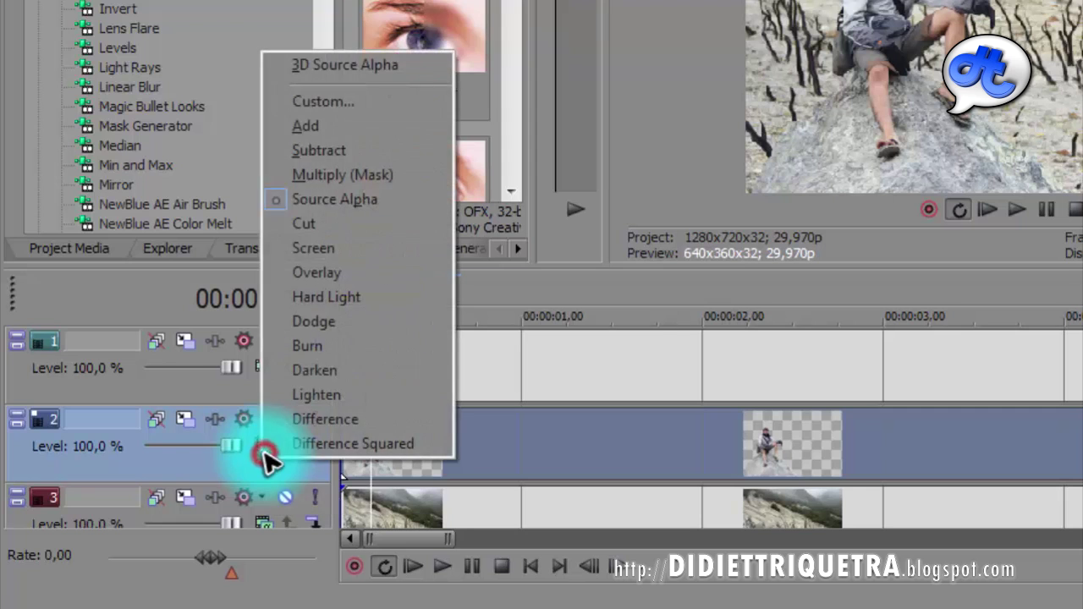
left_click(291, 71)
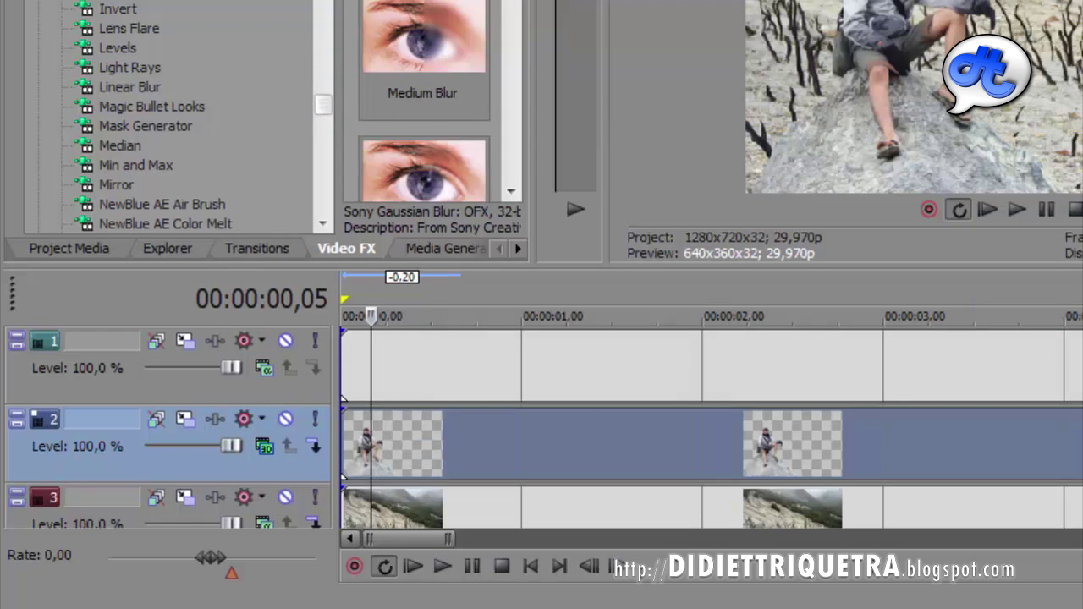
Step: Set the compositing mode of track 3, which holds the background image, to 3D Source Alpha
scroll(931, 467, "down", 2)
left_click(278, 454)
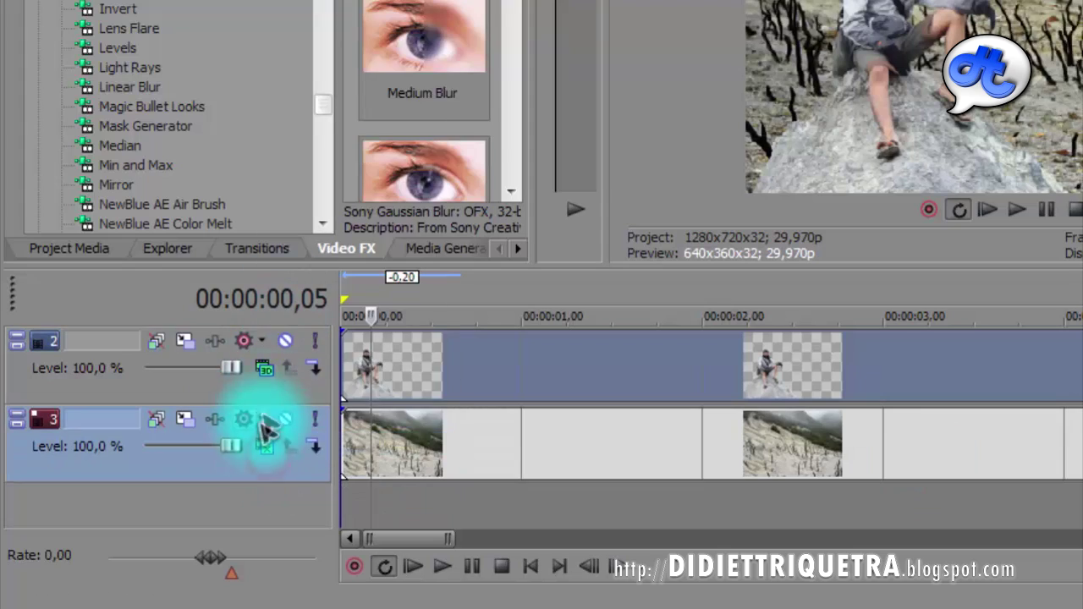
left_click(265, 436)
left_click(310, 69)
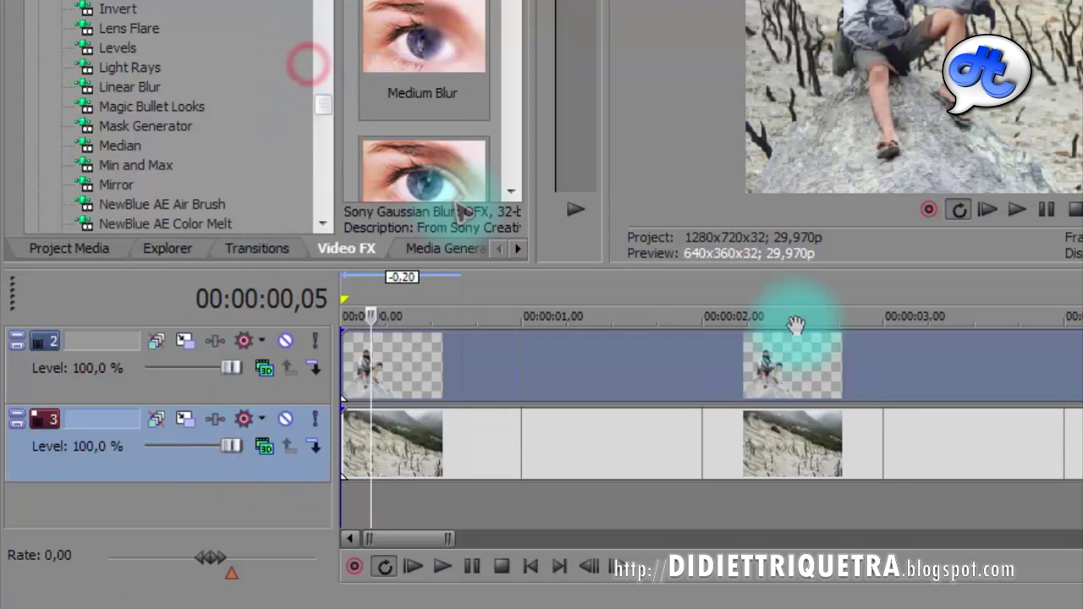
Step: Set the compositing mode of track 1, which holds the empty event, to 3D Source Alpha
scroll(484, 399, "up", 1)
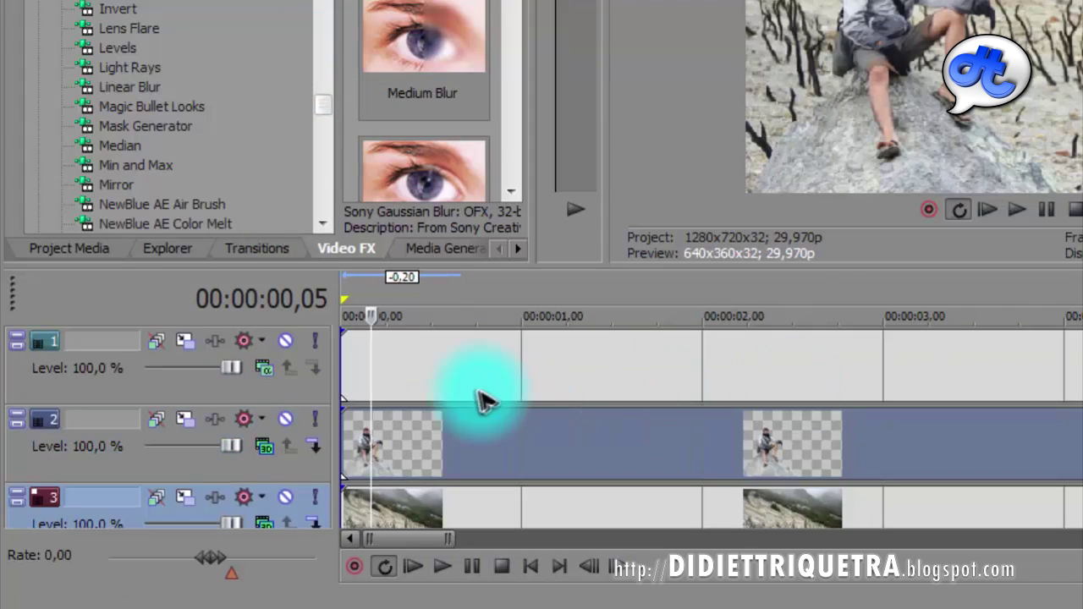
left_click(264, 342)
left_click(322, 107)
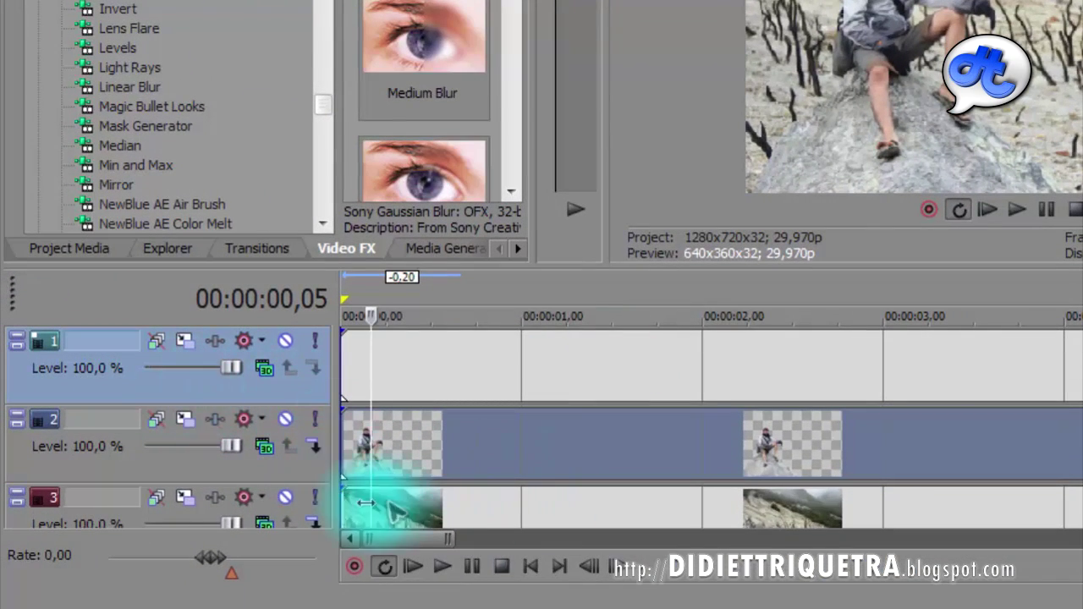
Step: Make tracks 2 and 3 compositing children of track 1, which holds the empty event
left_click(313, 452)
left_click(311, 521)
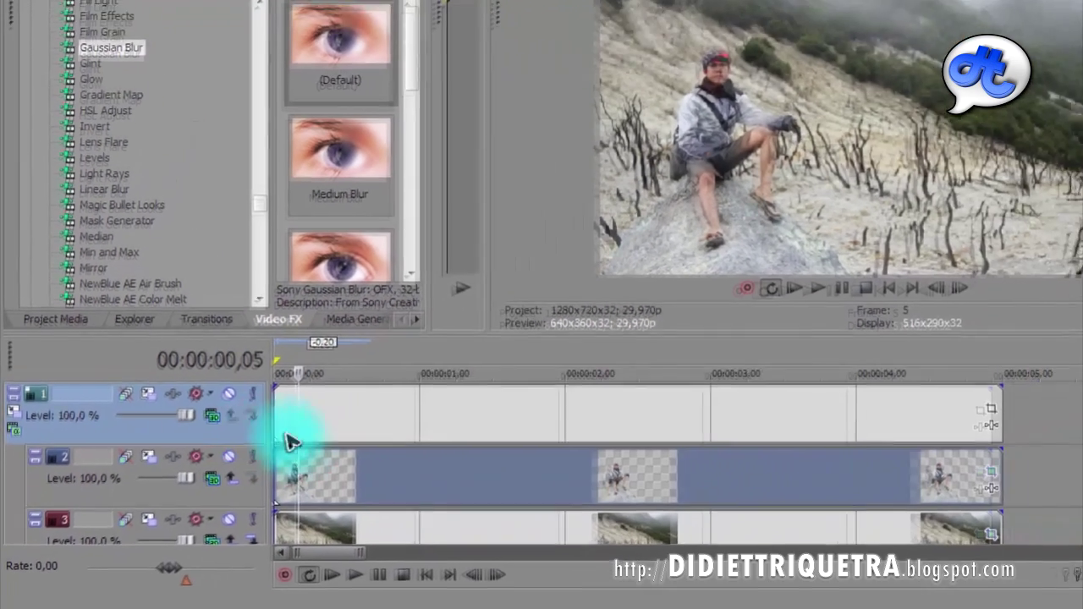
left_click(290, 435)
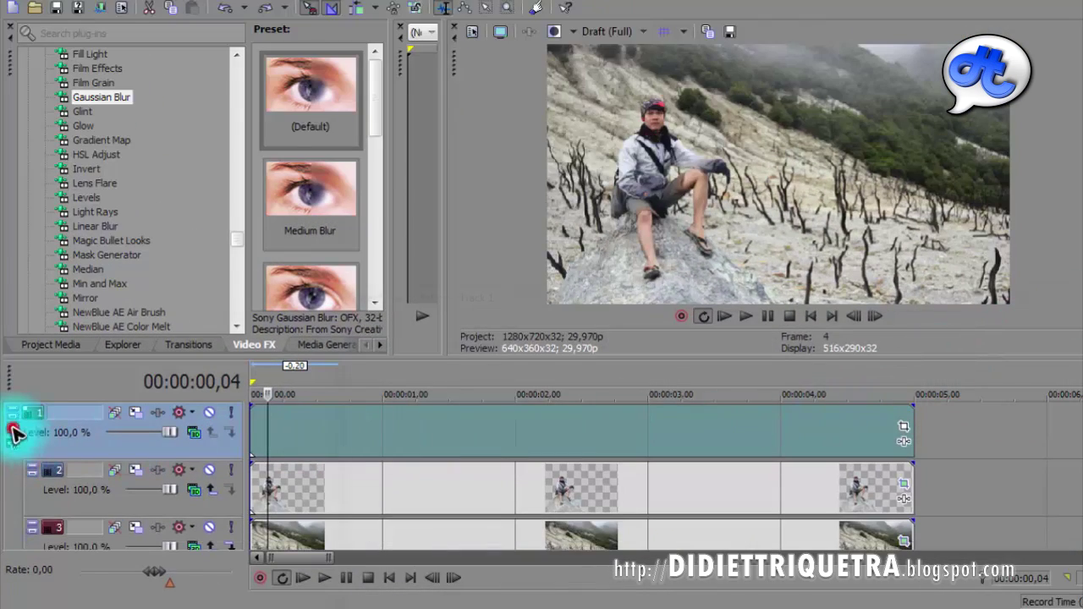
Step: Try shifting track 1's parent motion box to about X 44 and Y -19, and restore the box
left_click(13, 432)
left_click_drag(865, 439, 841, 441)
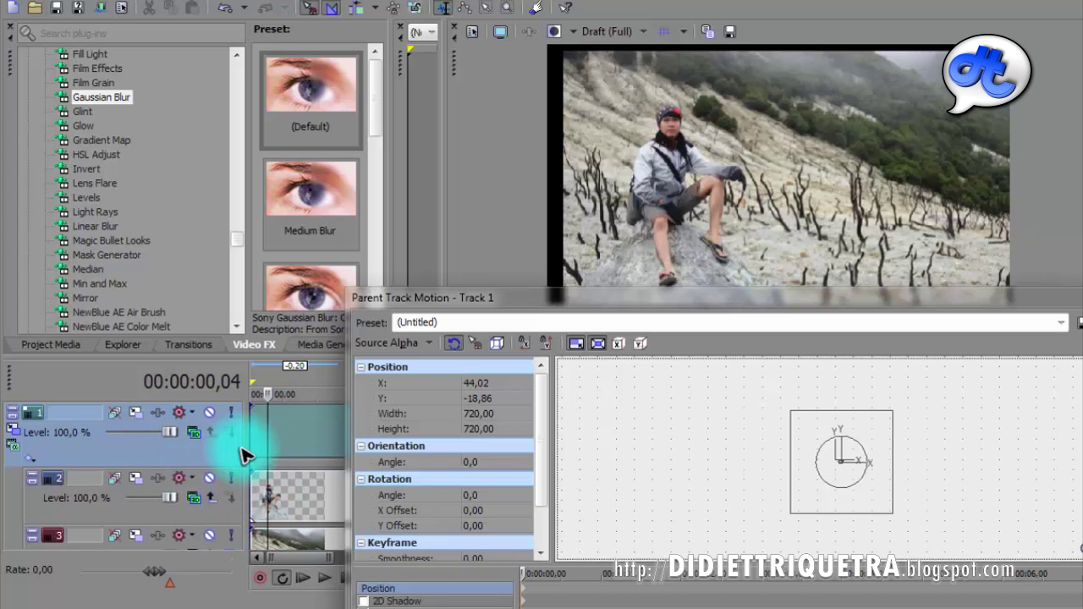
right_click(1024, 415)
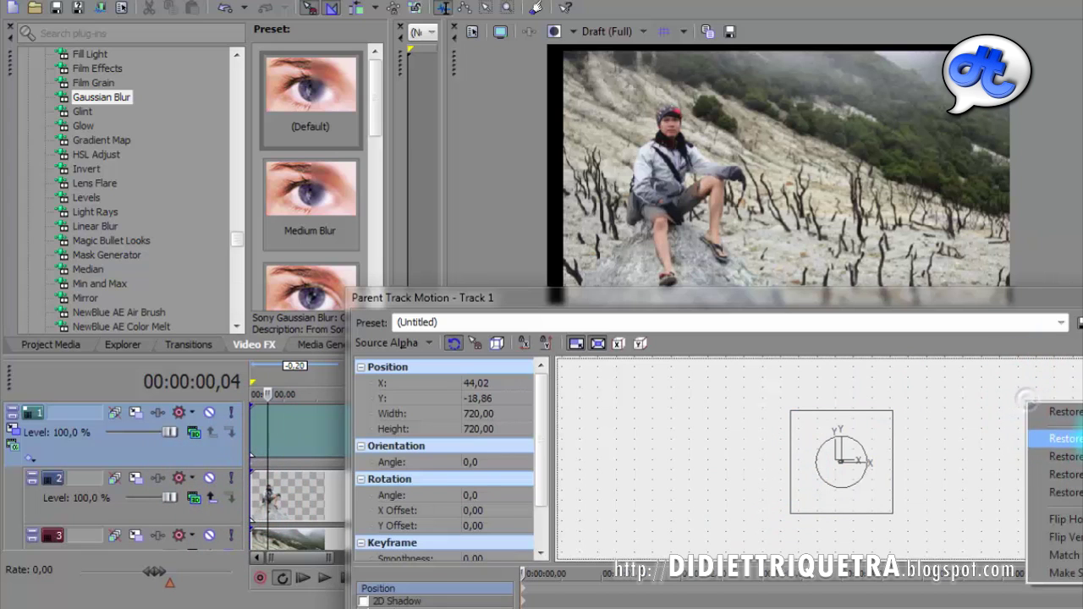
left_click(1068, 438)
left_click(1081, 298)
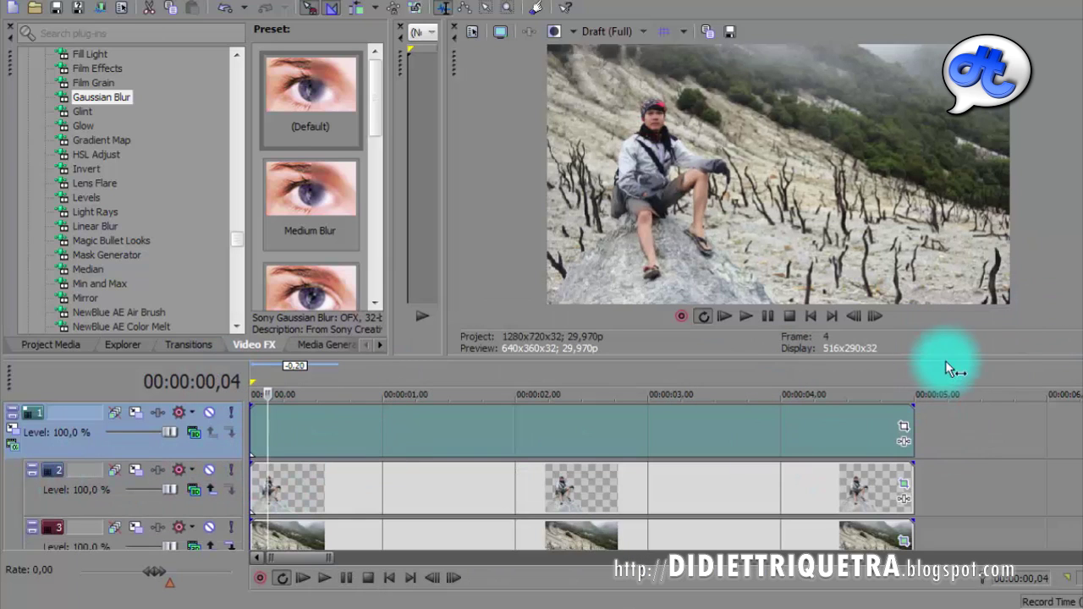
Step: Enlarge the timeline area to show all three tracks and inspect the 3D track motion settings of track 2
left_click_drag(956, 357, 955, 312)
left_click(335, 431)
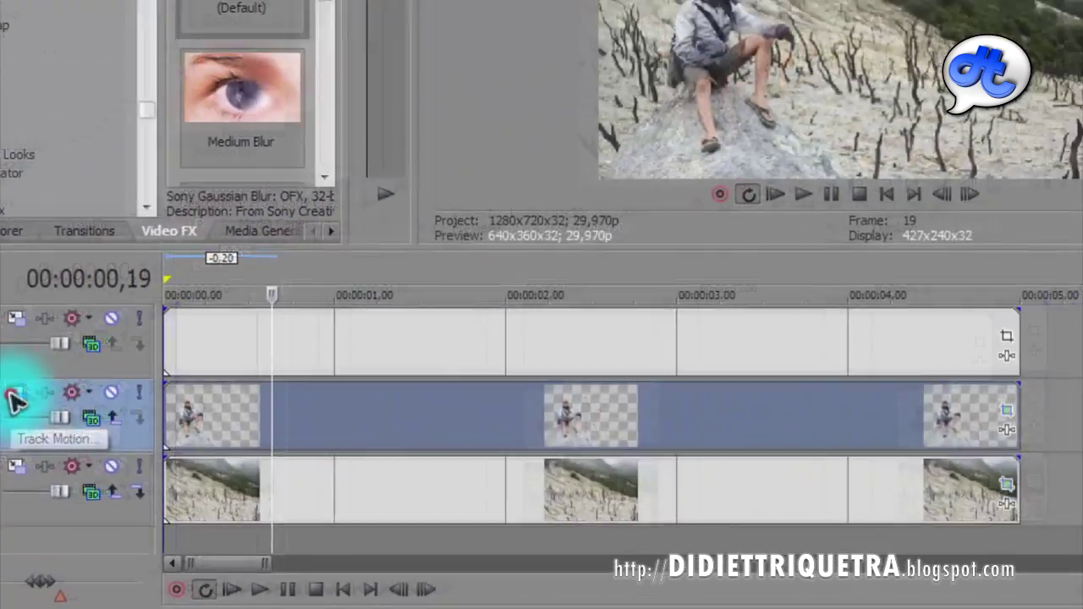
left_click(236, 288)
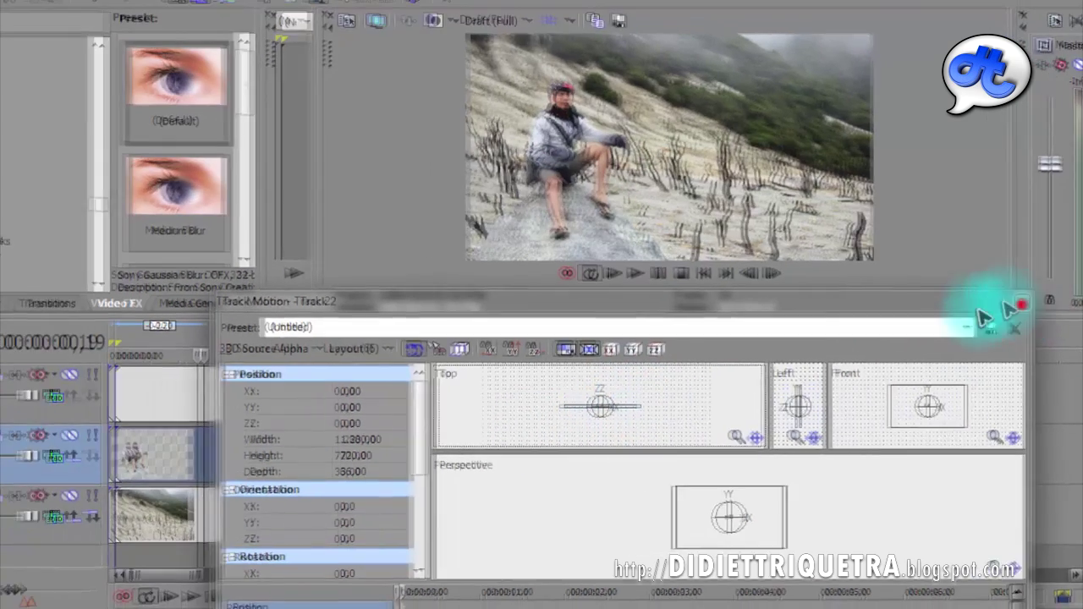
left_click(1005, 299)
Step: Check track 1's parent motion for 3D views and set its parent composite mode to 3D Source Alpha
left_click(26, 396)
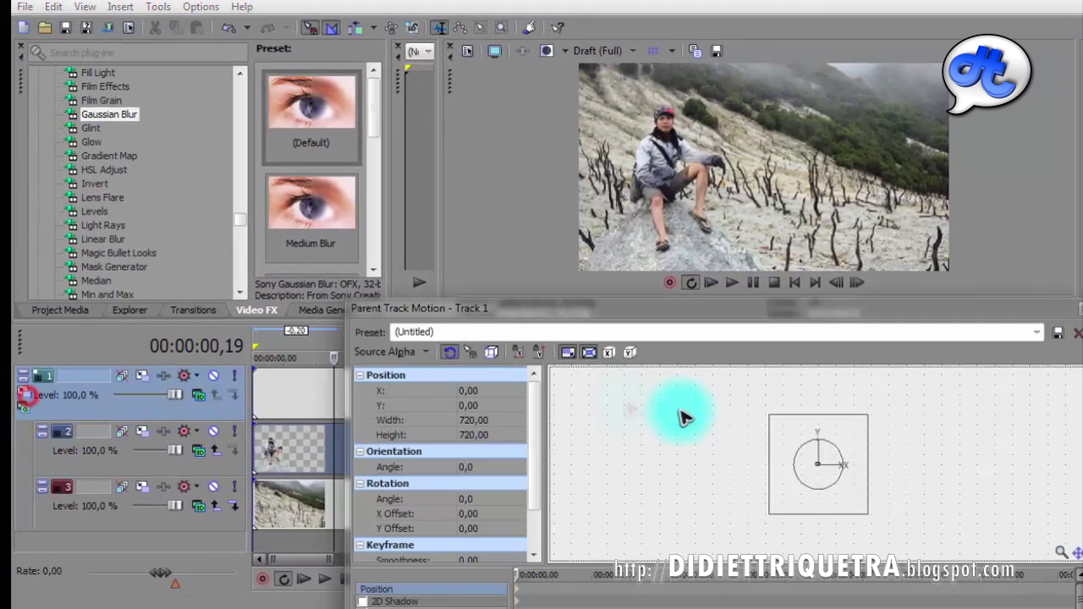
left_click(1077, 333)
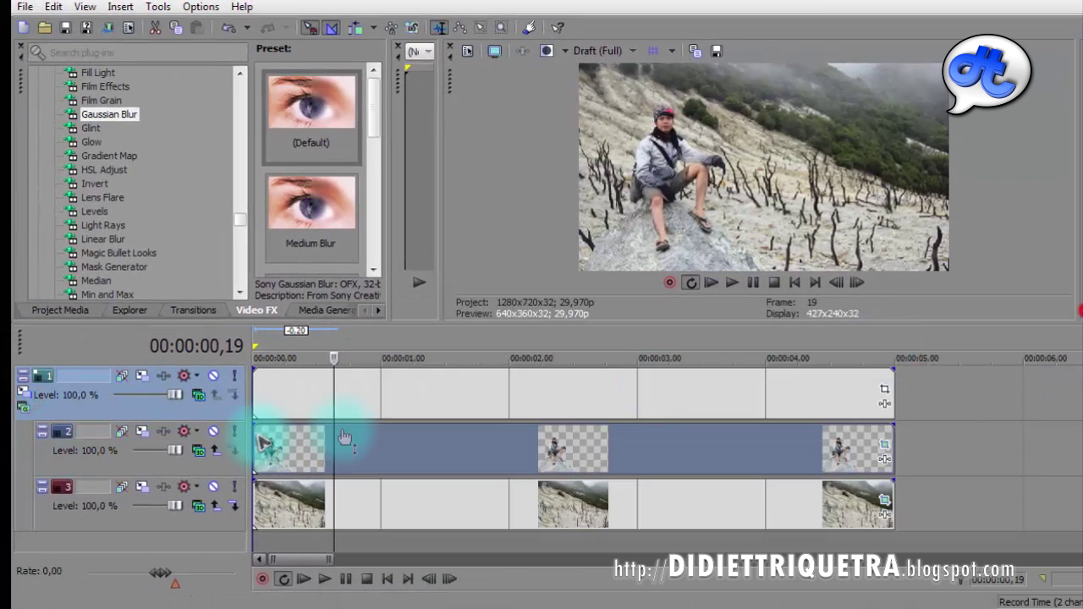
left_click(22, 409)
left_click(79, 153)
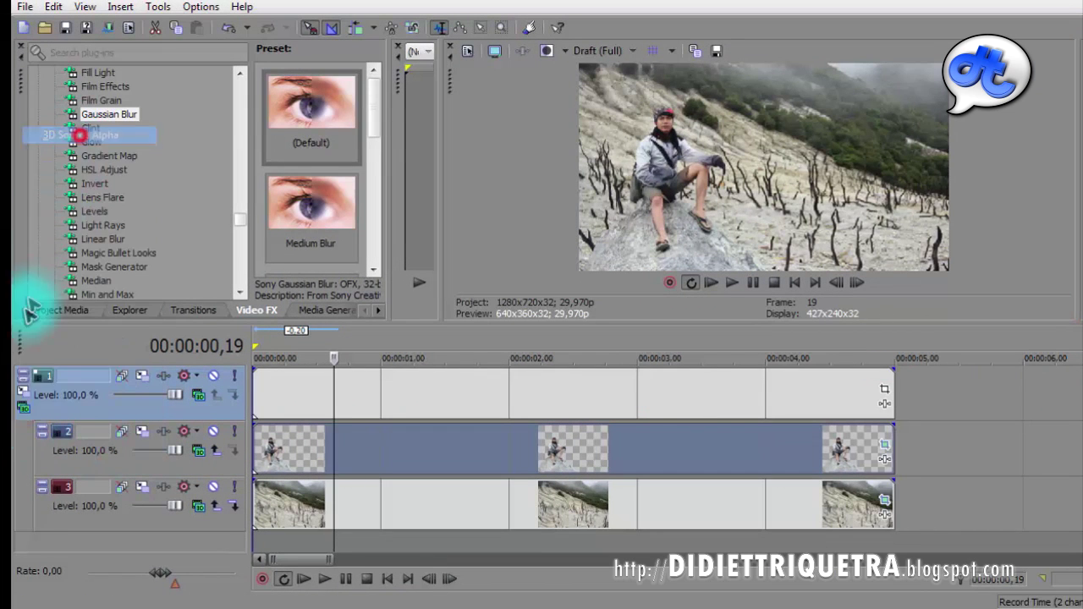
Step: Try rotating track 1's parent motion box around its vertical axis to view both image layers at an angle
left_click(24, 395)
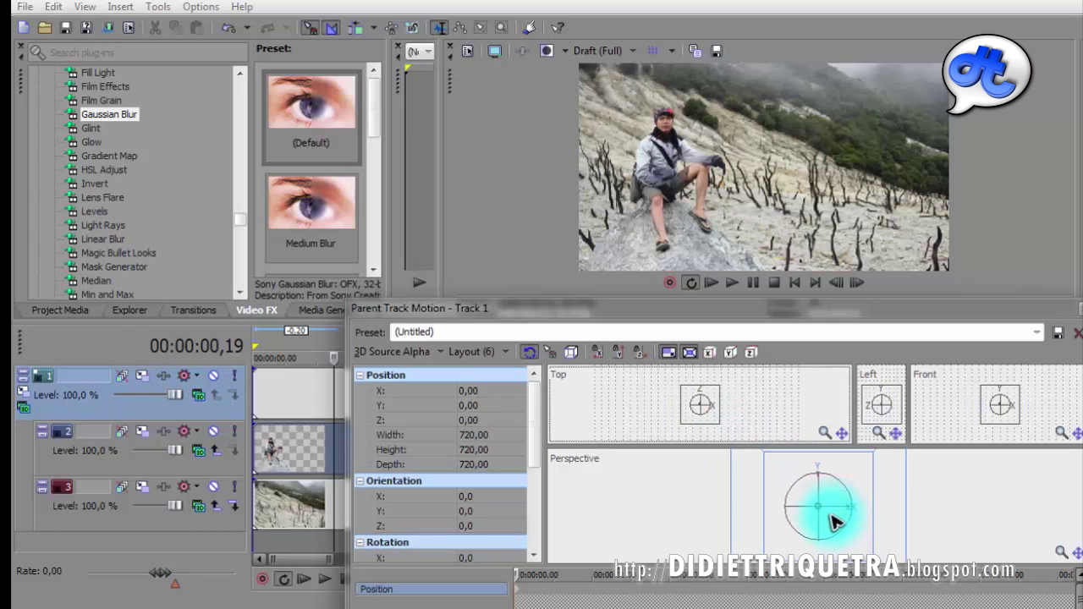
left_click_drag(831, 506, 817, 526)
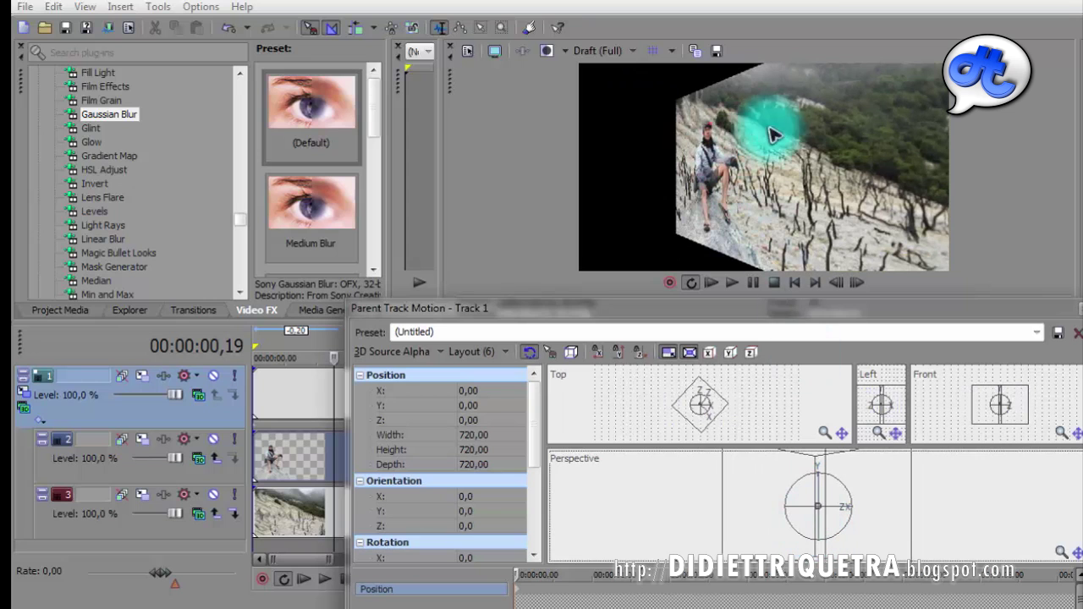
left_click(472, 422)
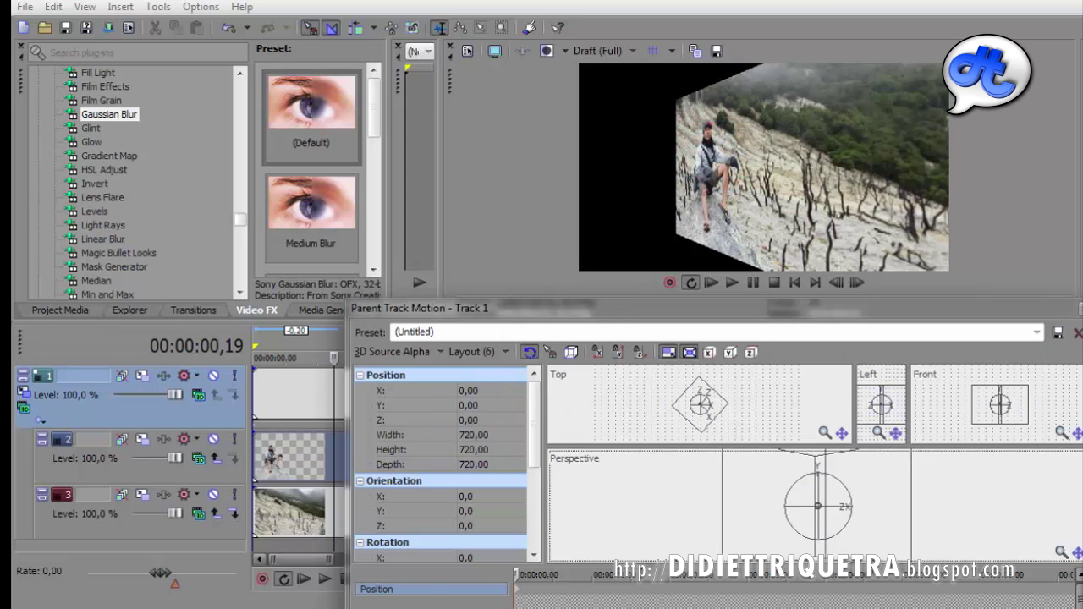
left_click(1078, 310)
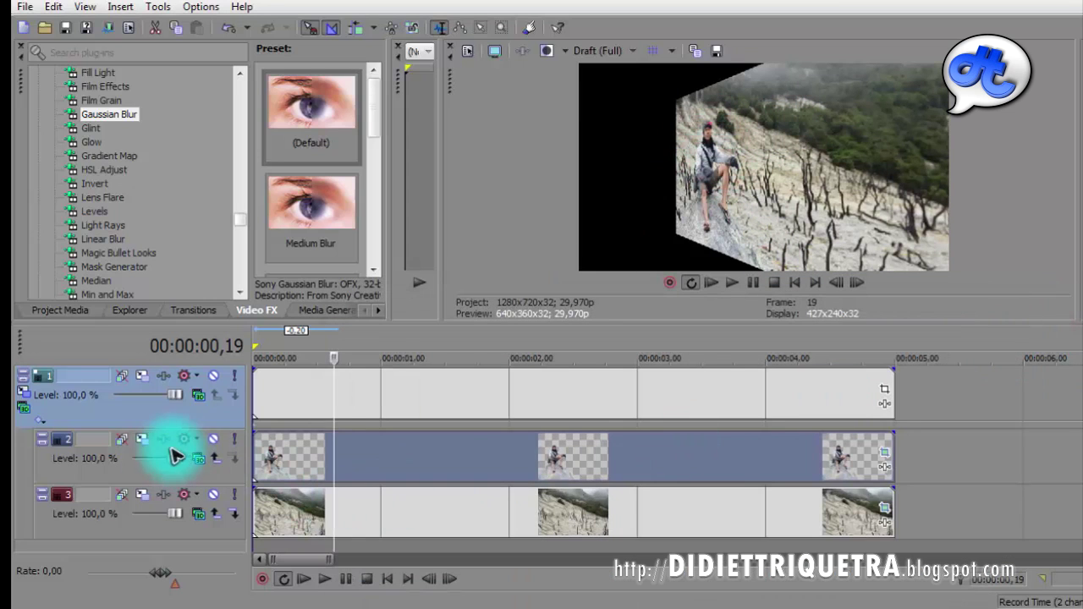
Step: Widen the side view in track 2's motion settings and move the cut-out person forward to about Z -142
left_click(144, 445)
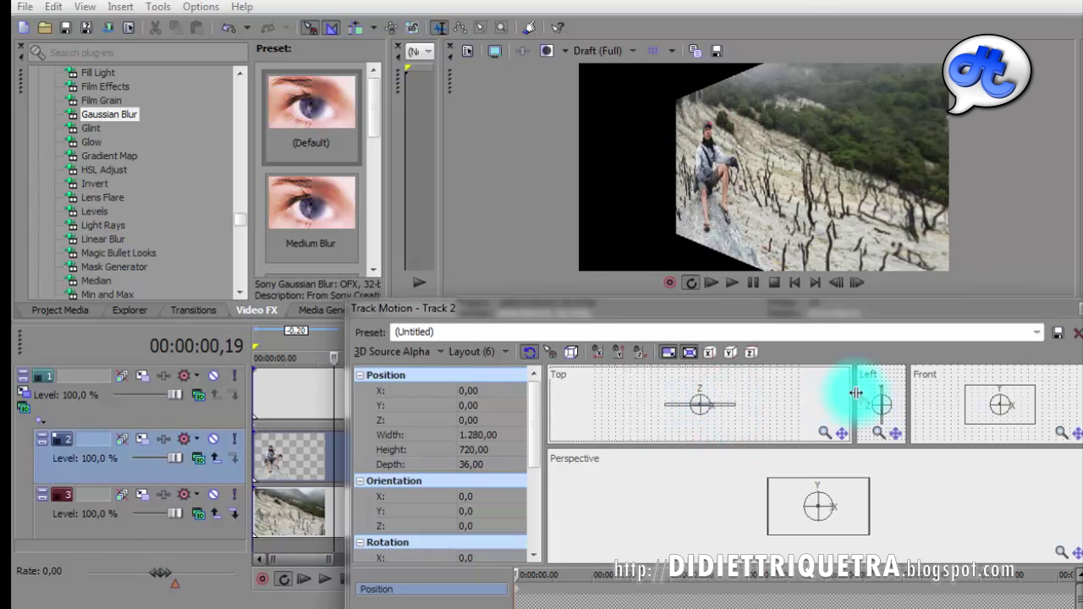
left_click_drag(855, 407, 768, 402)
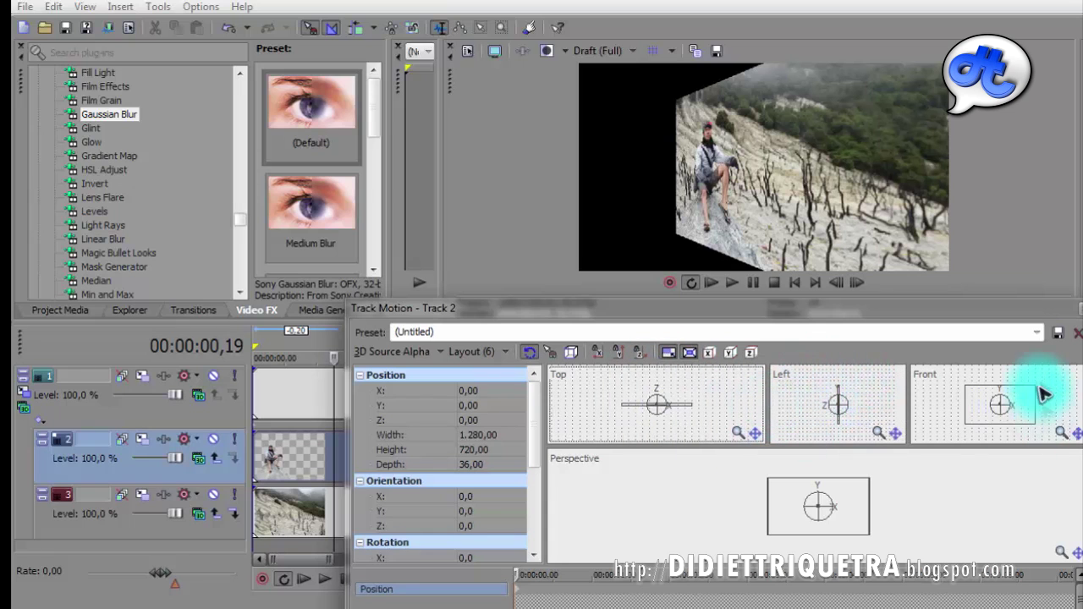
left_click(683, 407)
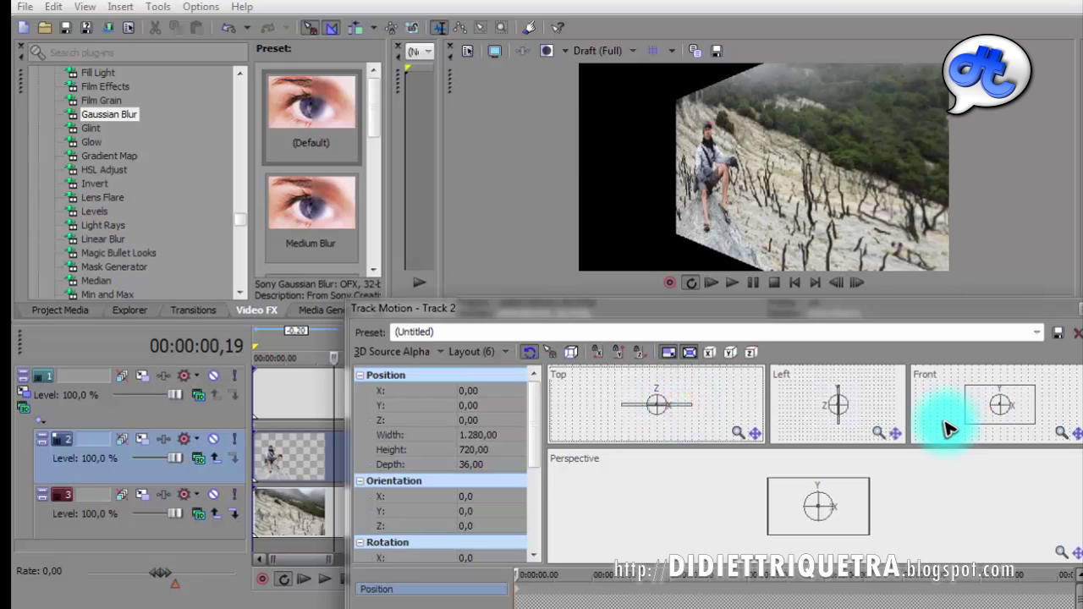
scroll(948, 430, "up", 10)
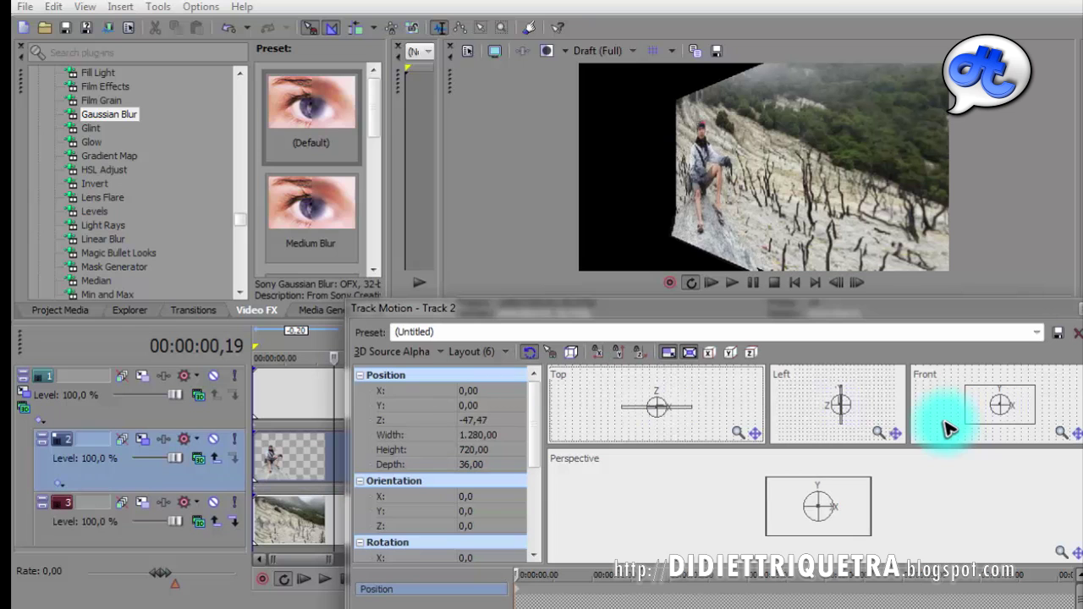
scroll(948, 430, "up", 15)
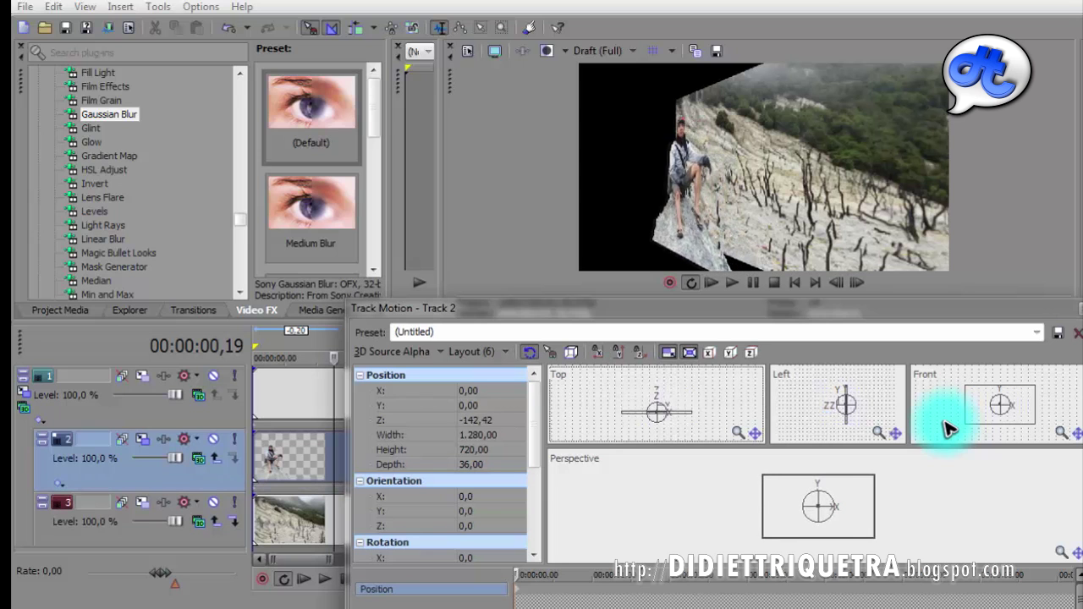
scroll(948, 430, "down", 11)
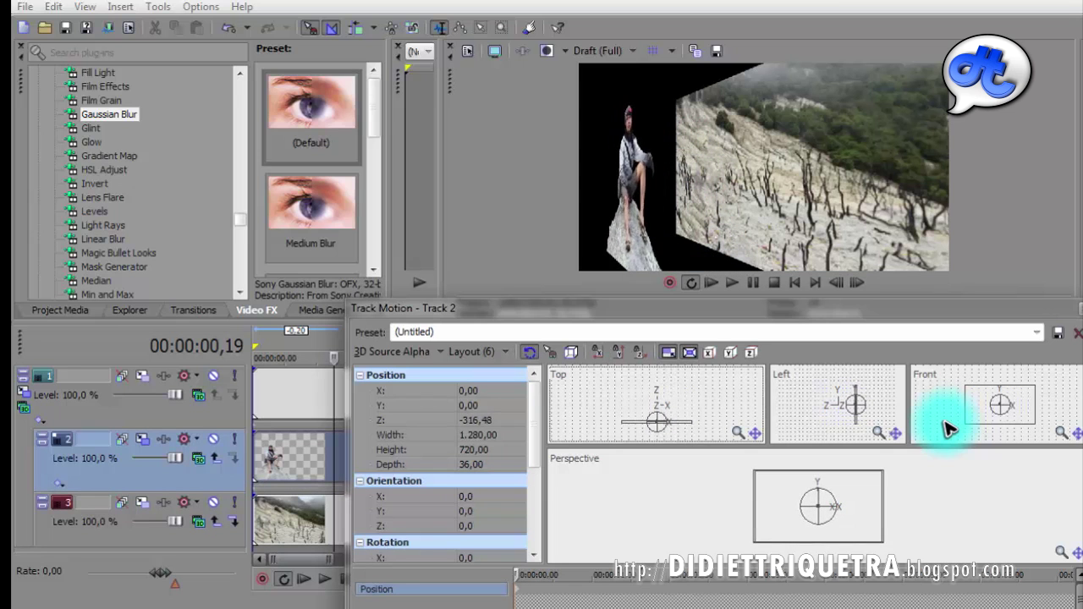
scroll(948, 430, "down", 11)
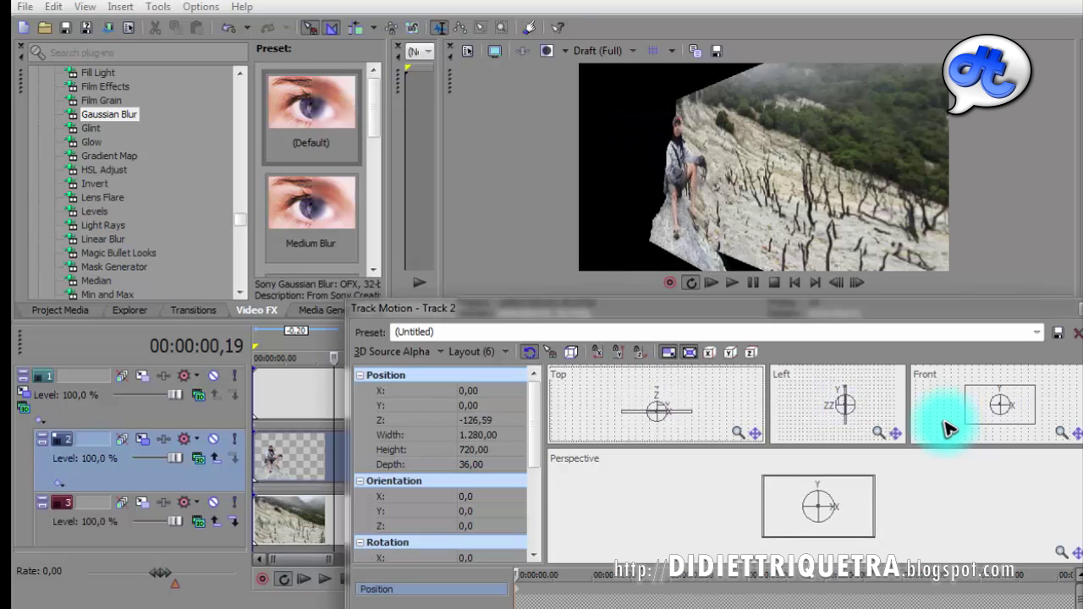
scroll(947, 430, "up", 6)
scroll(948, 430, "up", 3)
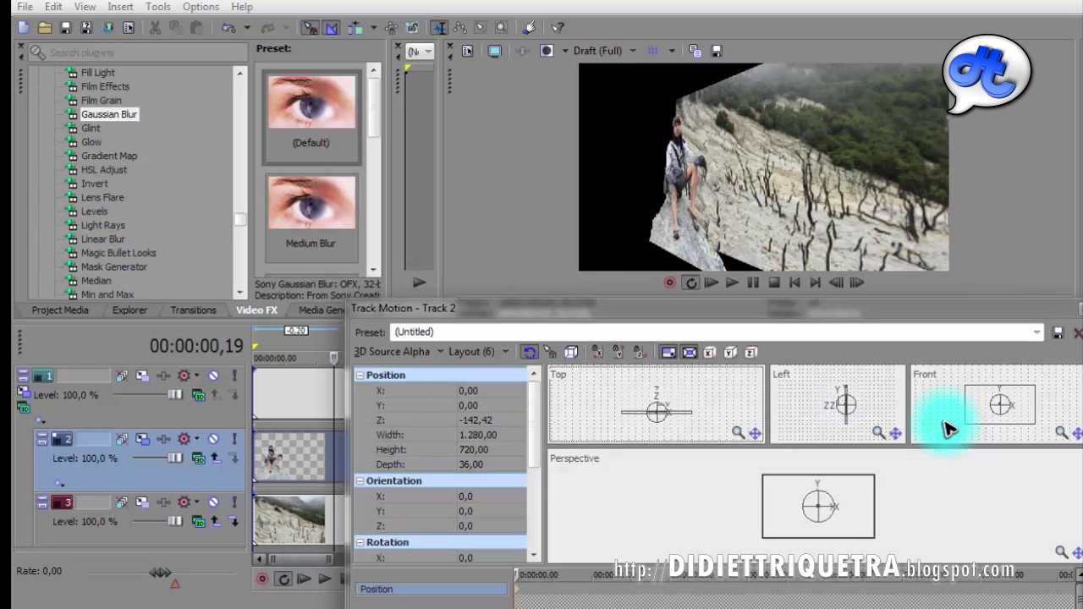
Step: Restore track 1's parent motion box and move it back in depth to about X 95 and Z 237
left_click(26, 398)
right_click(846, 505)
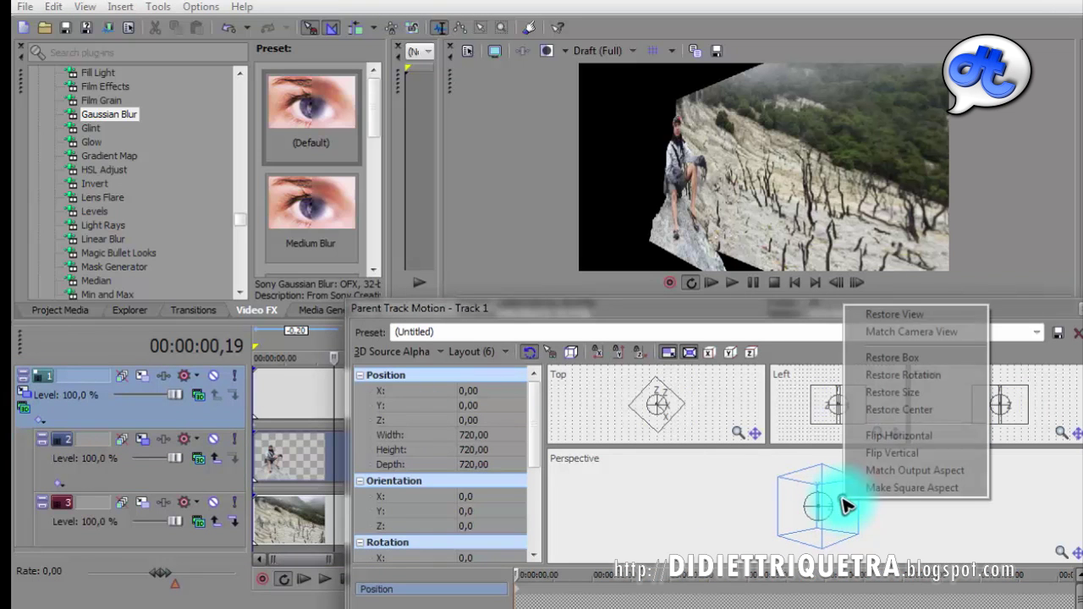
left_click(936, 356)
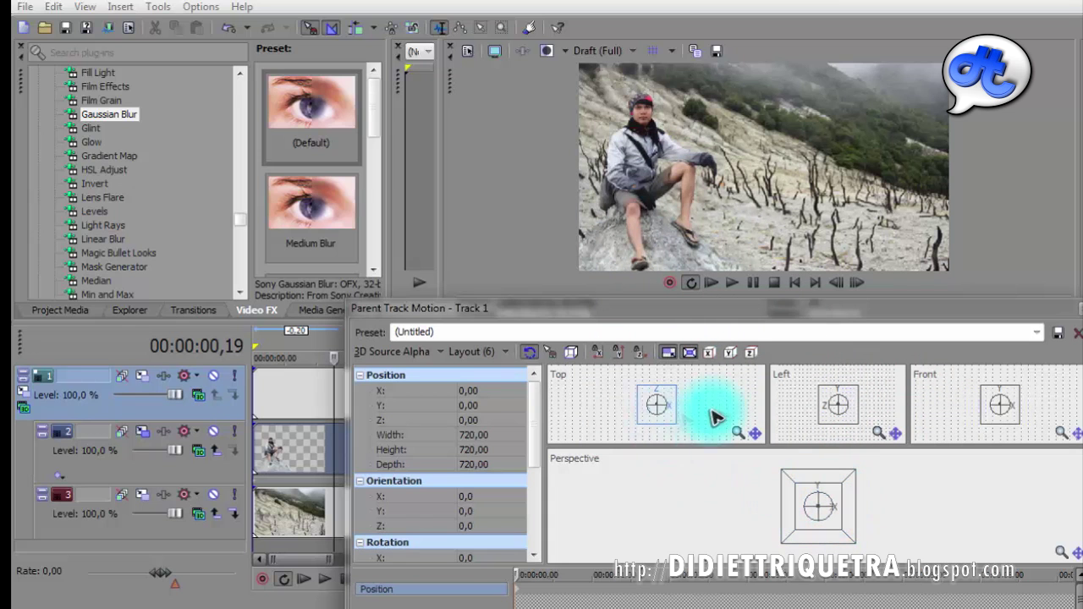
mouse_move(669, 400)
left_mouse_down()
mouse_move(660, 394)
mouse_move(673, 387)
left_mouse_up()
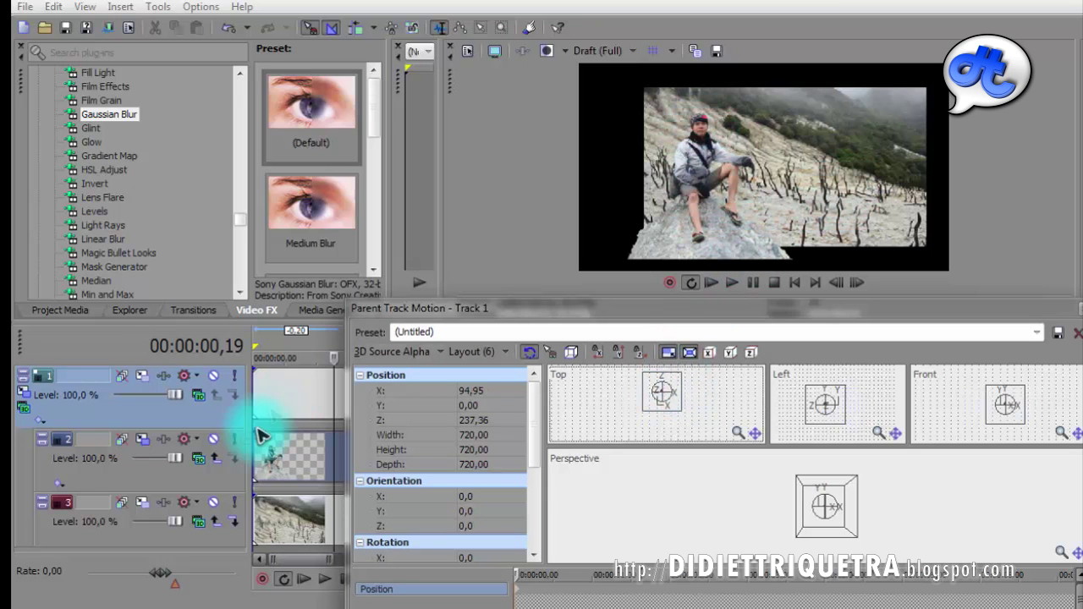
Step: Scale the cut-out person on track 2 down proportionally to about 1,097 wide by 617 high
left_click(139, 438)
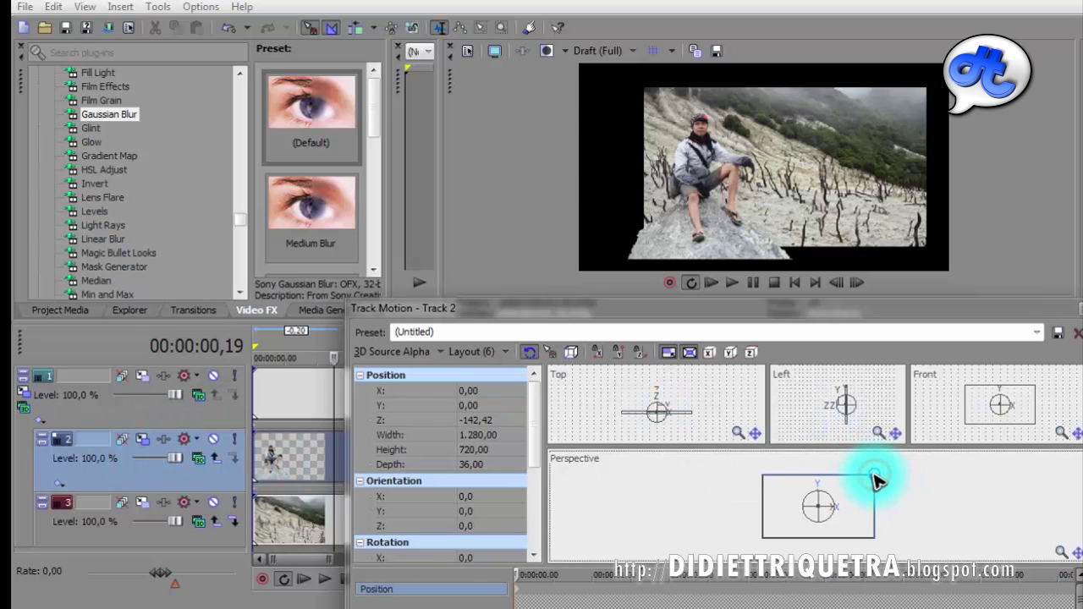
left_click_drag(869, 479, 870, 482)
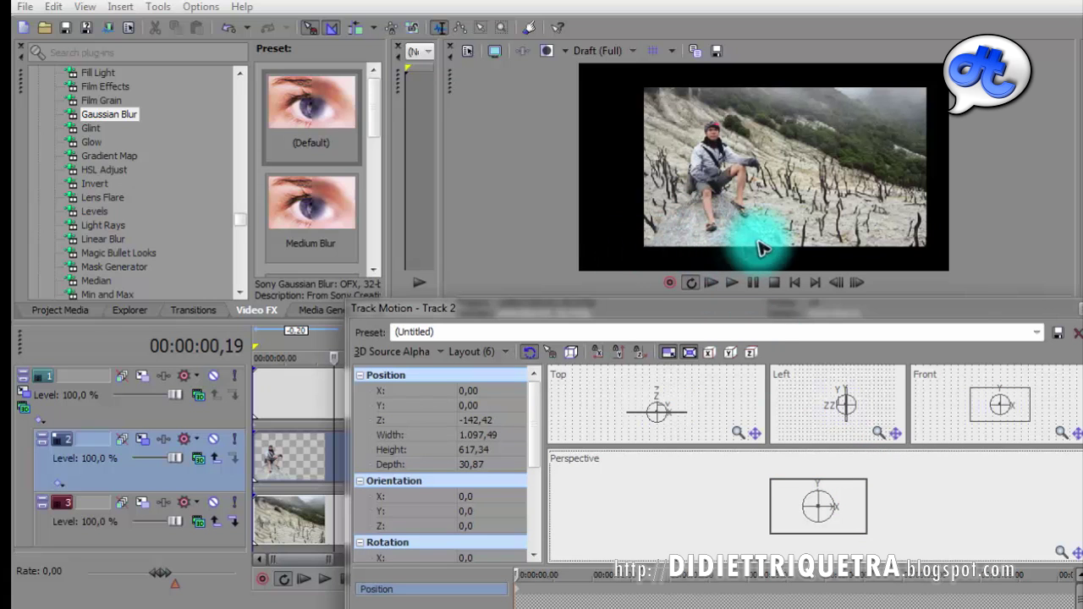
left_click(1077, 308)
Step: Restore track 1's parent motion box to its default position
left_click(24, 392)
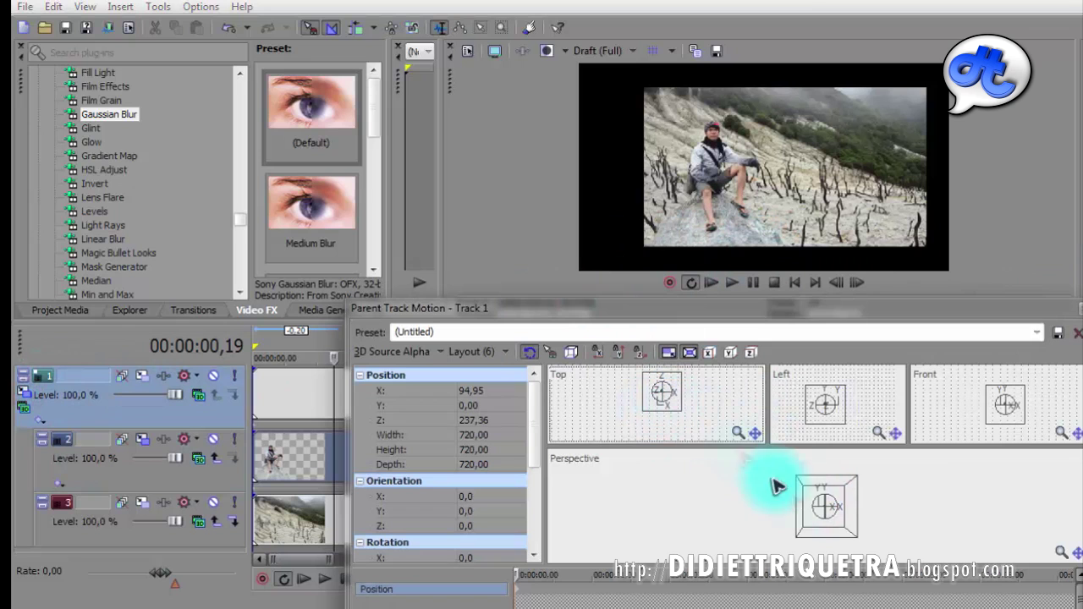
right_click(844, 500)
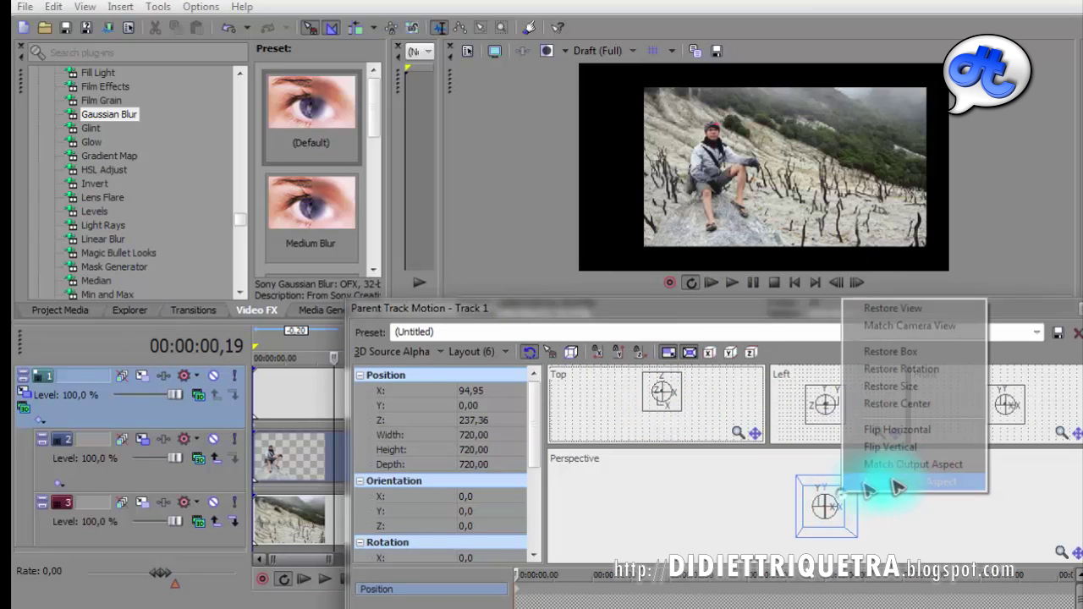
left_click(937, 367)
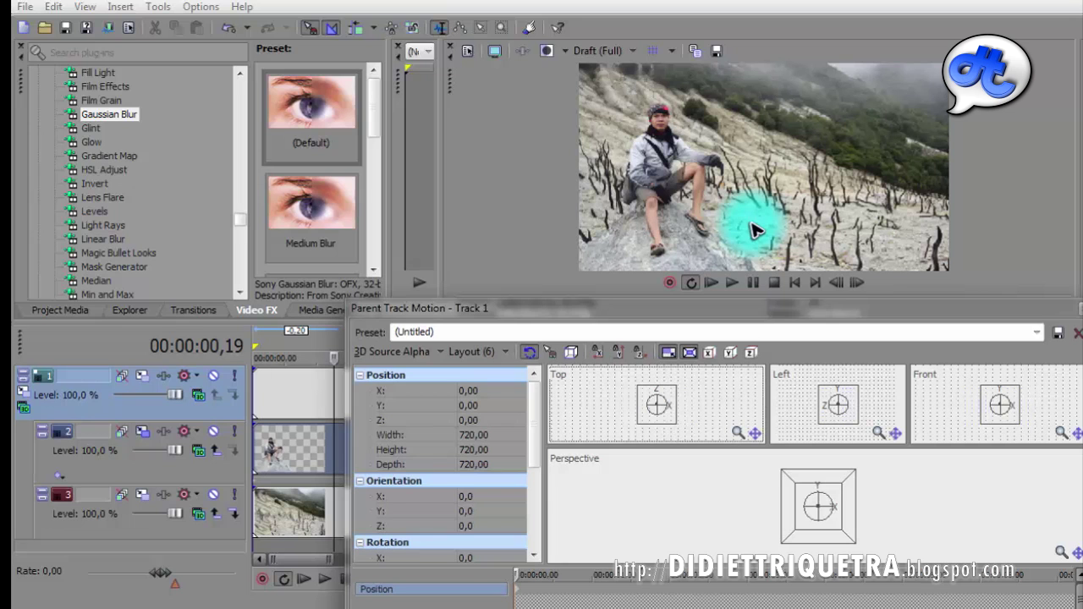
Step: Move the playhead to 00:00:00,00 and reposition the parent motion window to reveal its keyframe timeline
left_click_drag(832, 336, 998, 303)
left_click_drag(335, 355, 242, 353)
left_click_drag(764, 309, 704, 127)
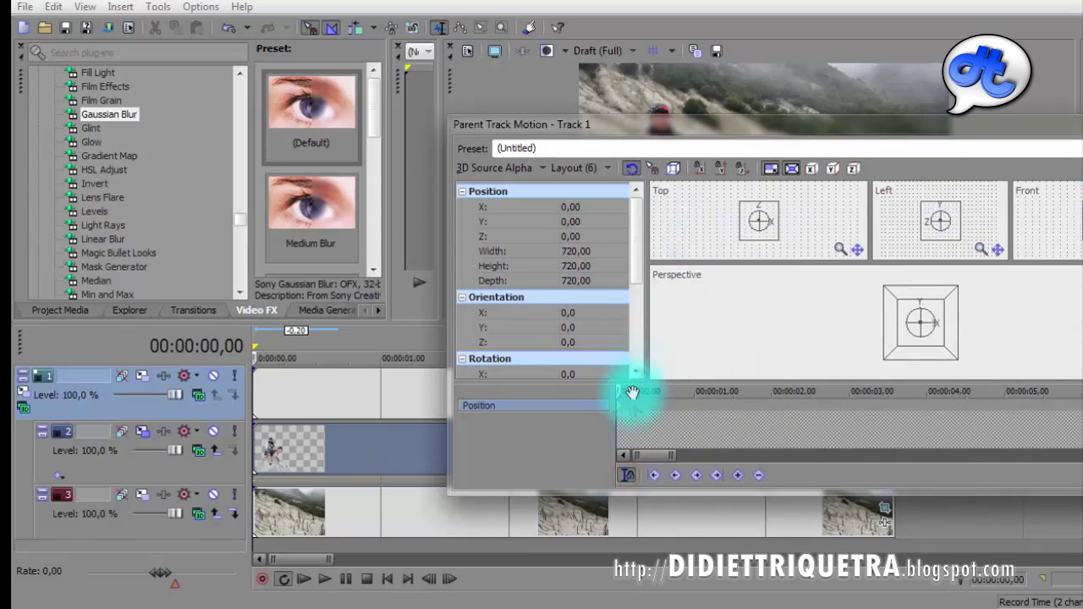
left_click(628, 476)
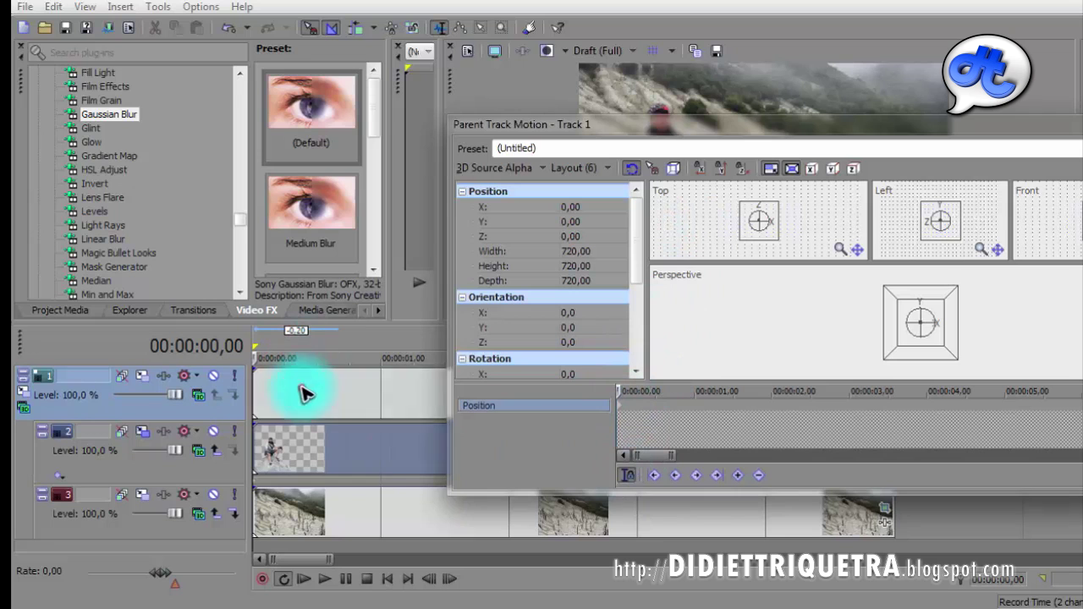
Step: Check the keyframe cursor sync at 00:00:01,00, and return the playhead to the start with the motion window clear of the preview
left_click(301, 389)
left_click(429, 394)
left_click(381, 395)
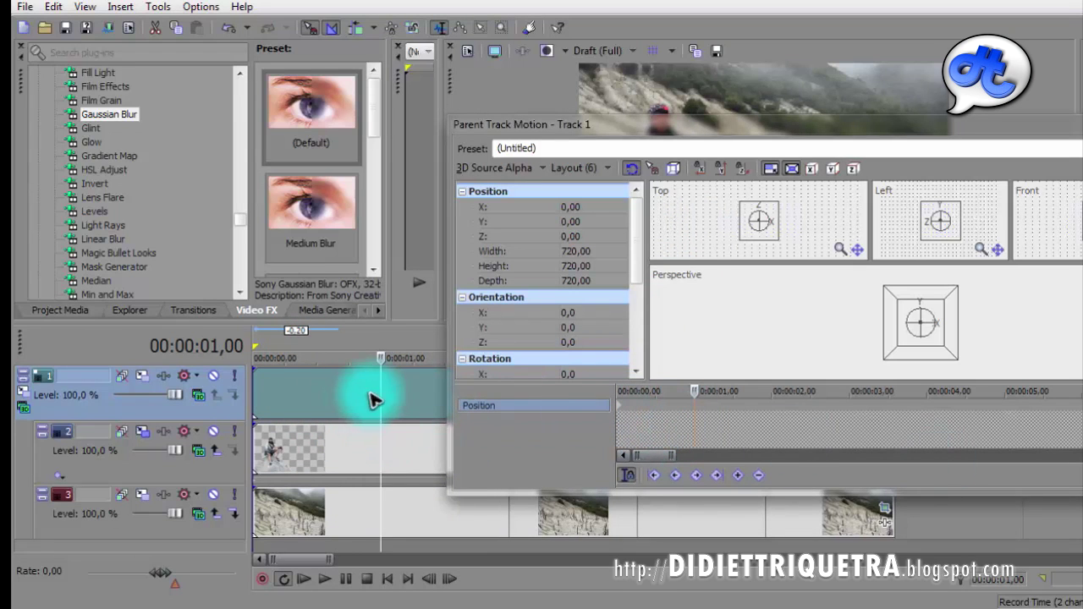
left_click_drag(381, 393, 211, 412)
left_click_drag(872, 129, 819, 279)
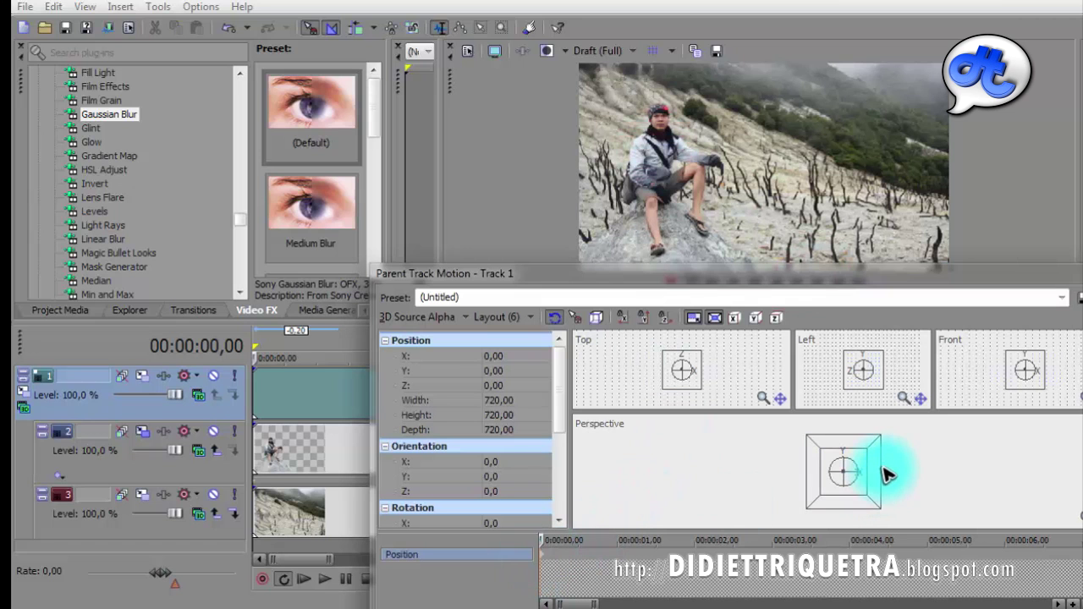
left_click_drag(491, 274, 435, 400)
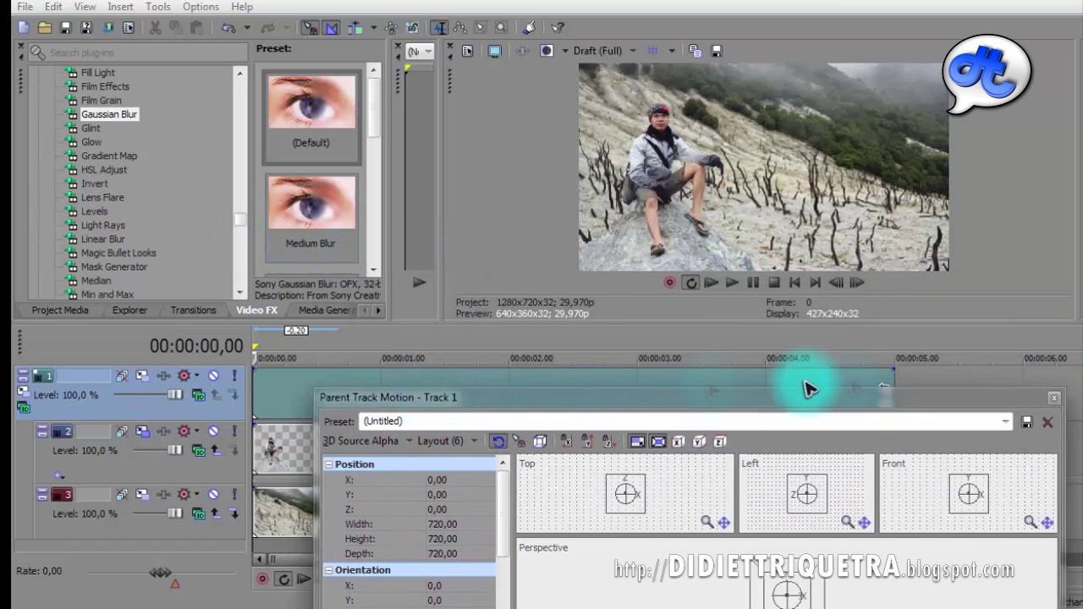
Step: Place the playhead at 00:00:04,29 and move the parent motion window clear of the preview with its keyframe timeline visible
left_click(896, 381)
key("Left")
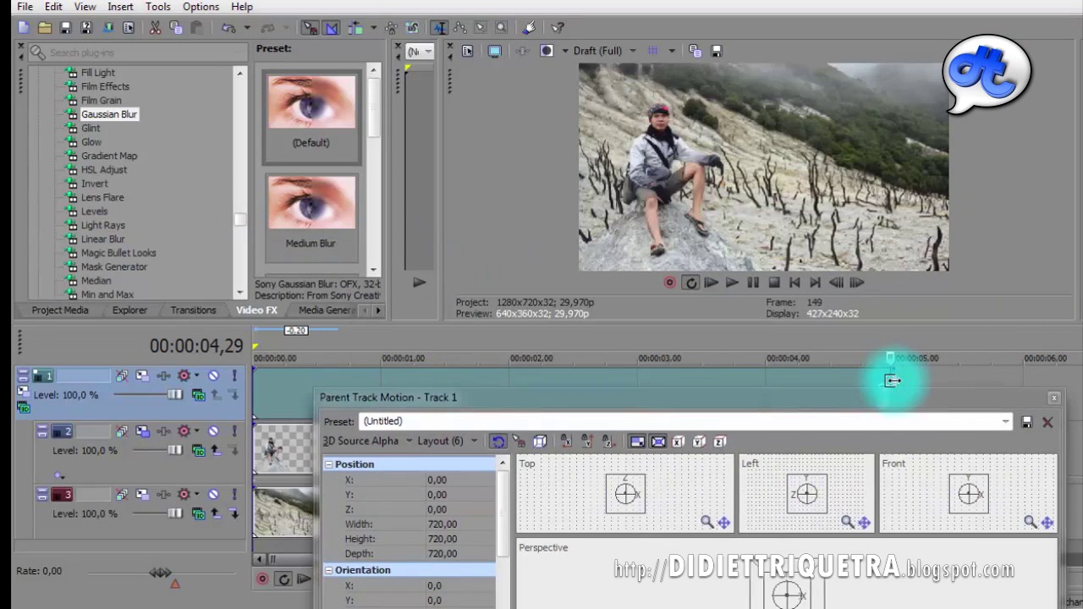
left_click_drag(777, 402, 483, 282)
Step: Keyframe track 1's parent motion box at 00:00:04,29 with position about X 31,65 and Z -63,30, and close the motion window
left_click(339, 370)
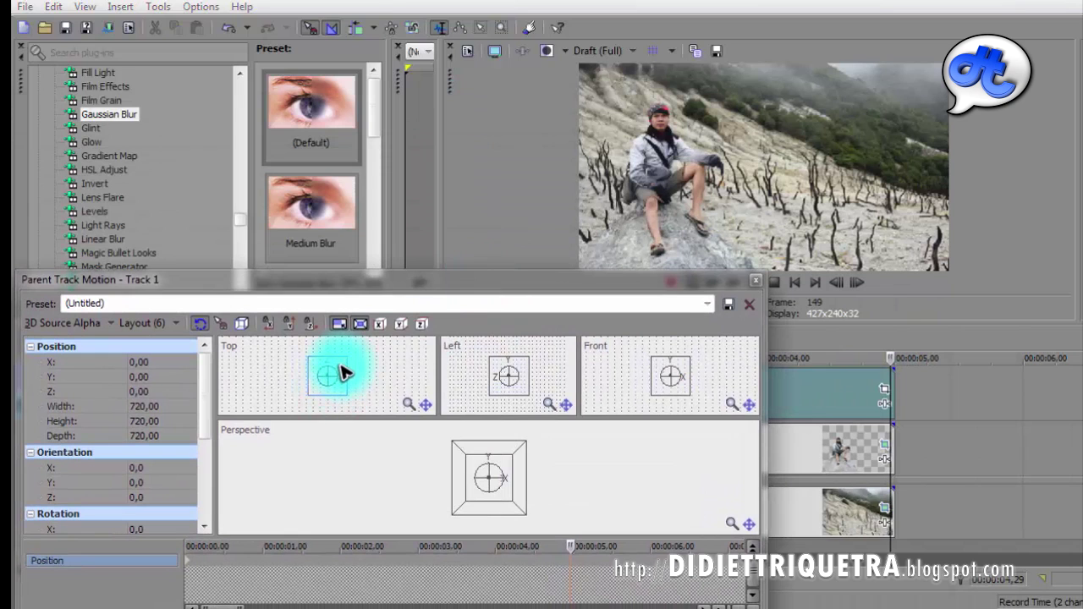
left_click(343, 369)
left_click_drag(343, 370, 343, 371)
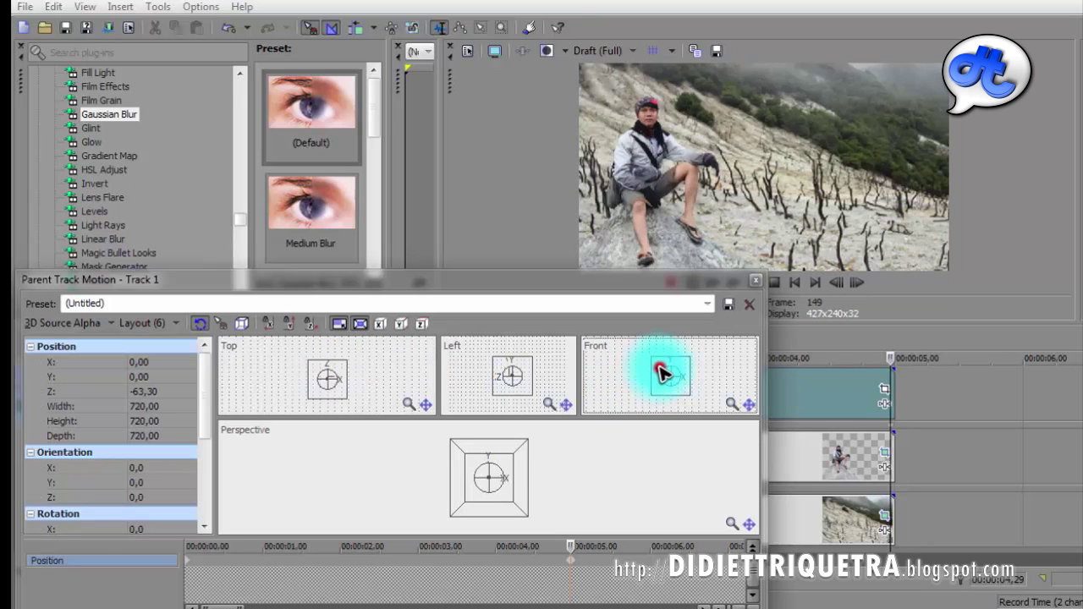
left_click_drag(662, 375, 662, 375)
left_click(754, 281)
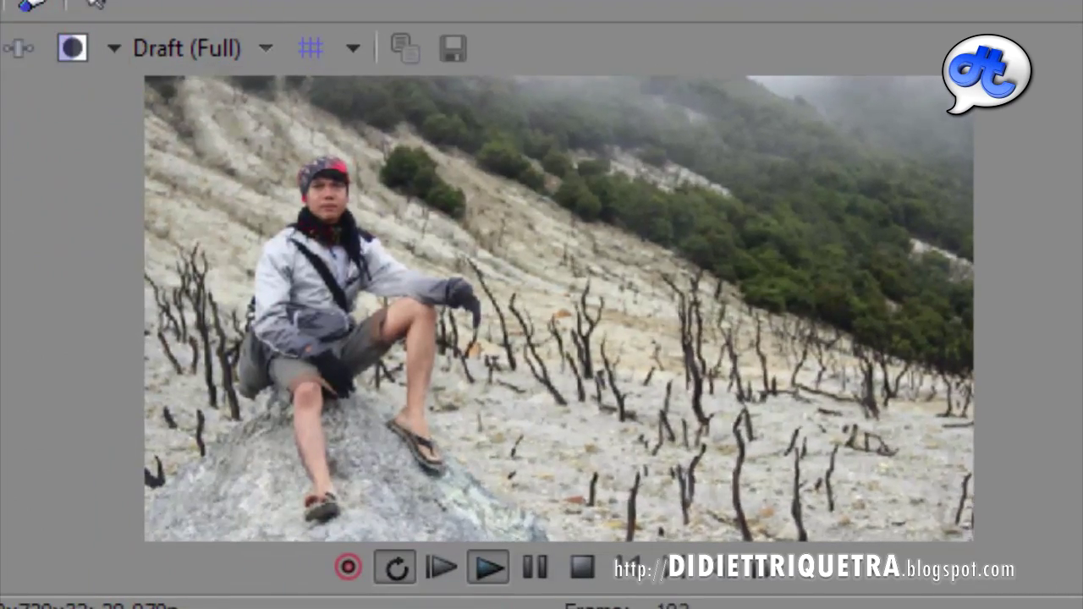
Step: Bring the cut-out person on track 2 closer to the viewer, to a depth of about Z -284,61
left_click(133, 454)
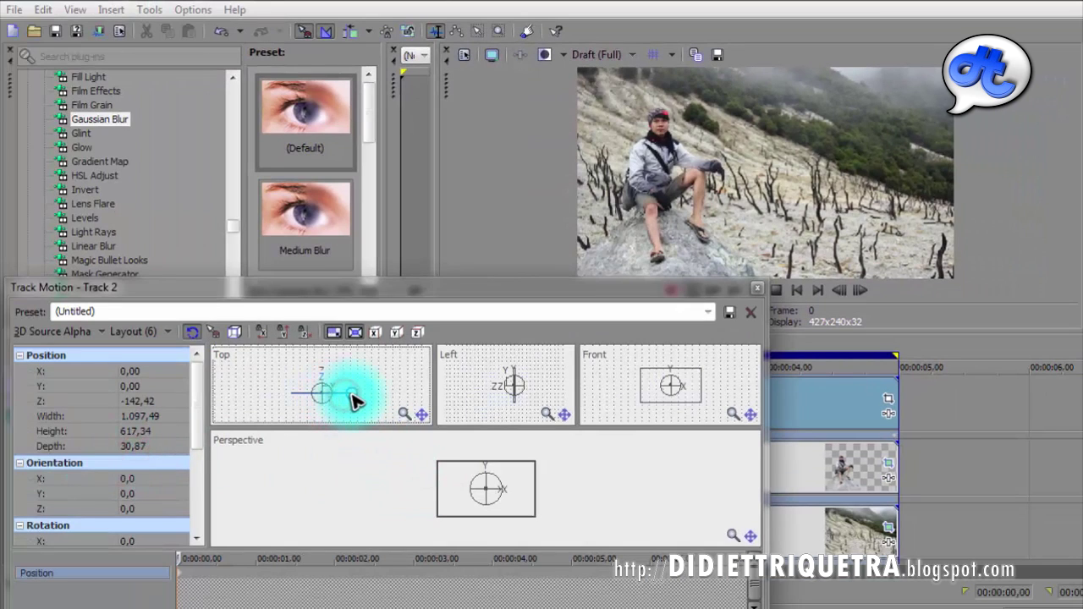
left_click_drag(350, 403, 352, 406)
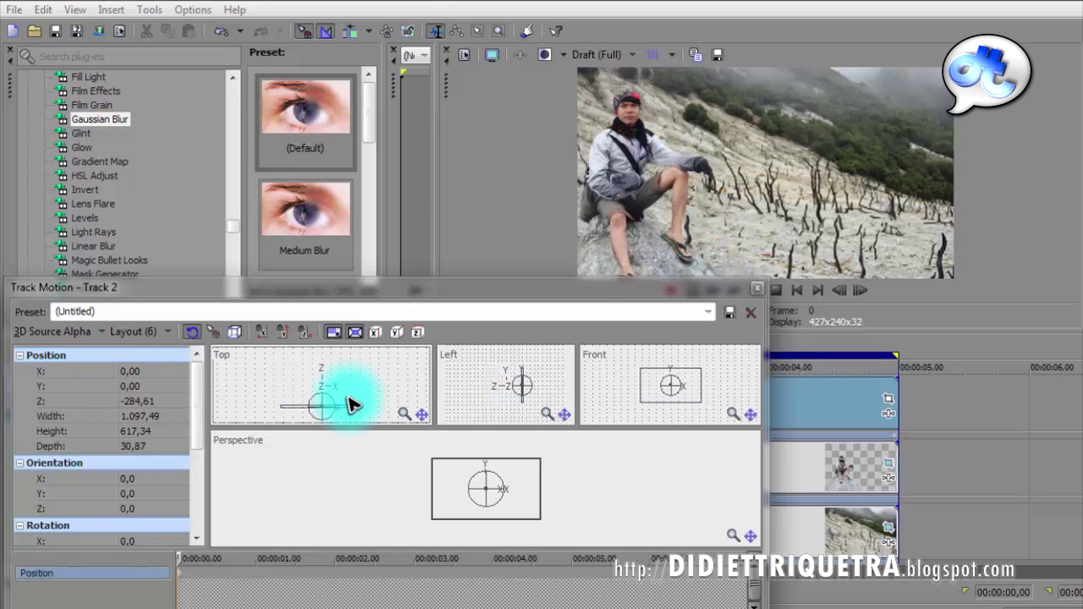
left_click(757, 288)
Step: Push track 1's parent motion box back to about Z 300,66 at the start to expose the photo edges
left_click(19, 403)
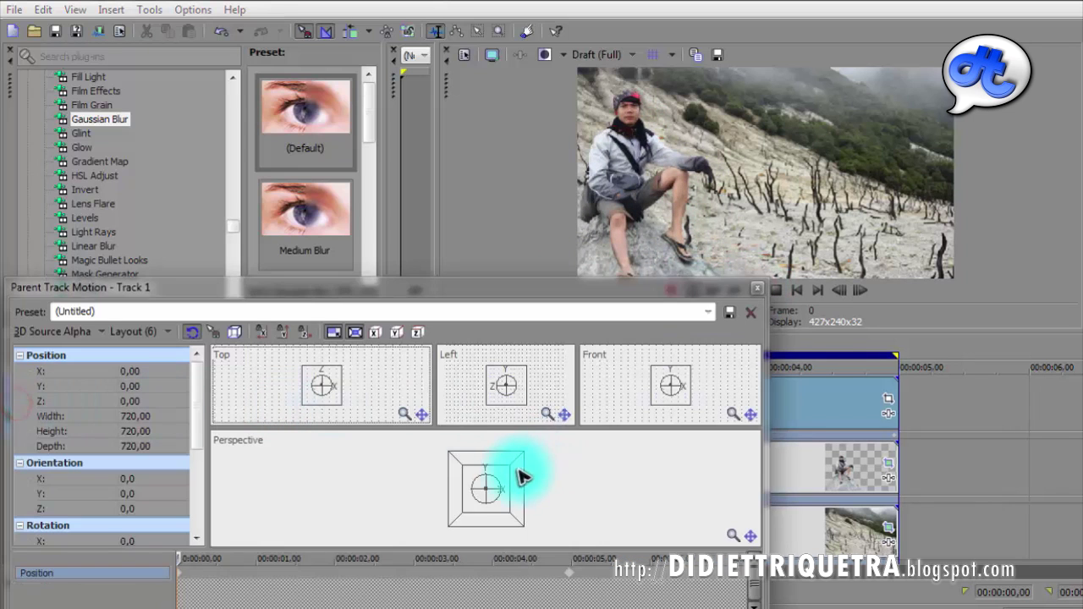
left_click_drag(337, 382, 338, 363)
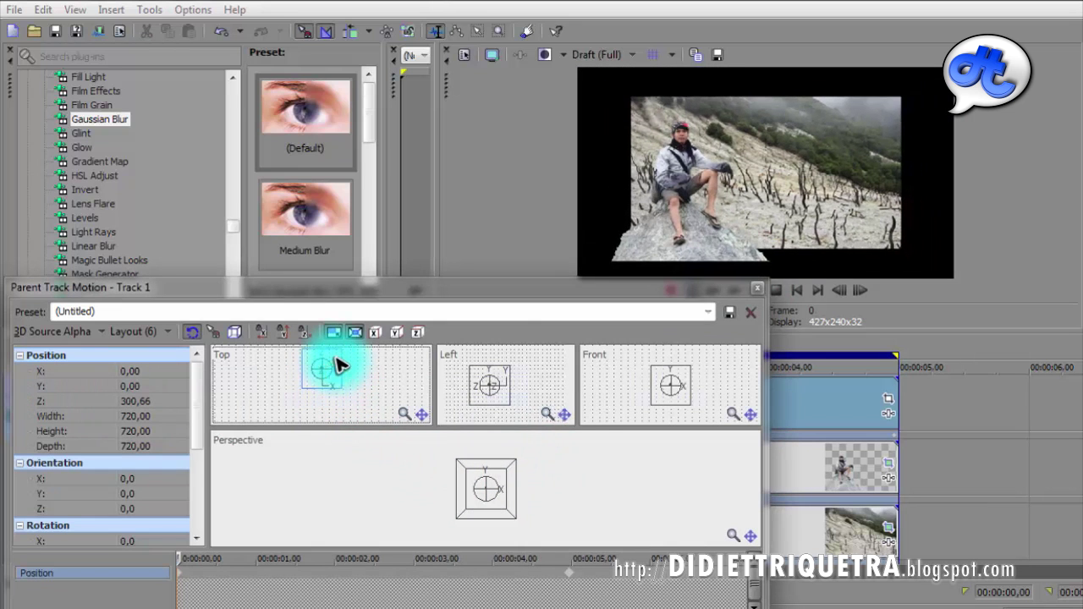
left_click(759, 288)
Step: Scale the cut-out person on track 2 down slightly and proportionally so it fits the background, and close its motion window
left_click(128, 451)
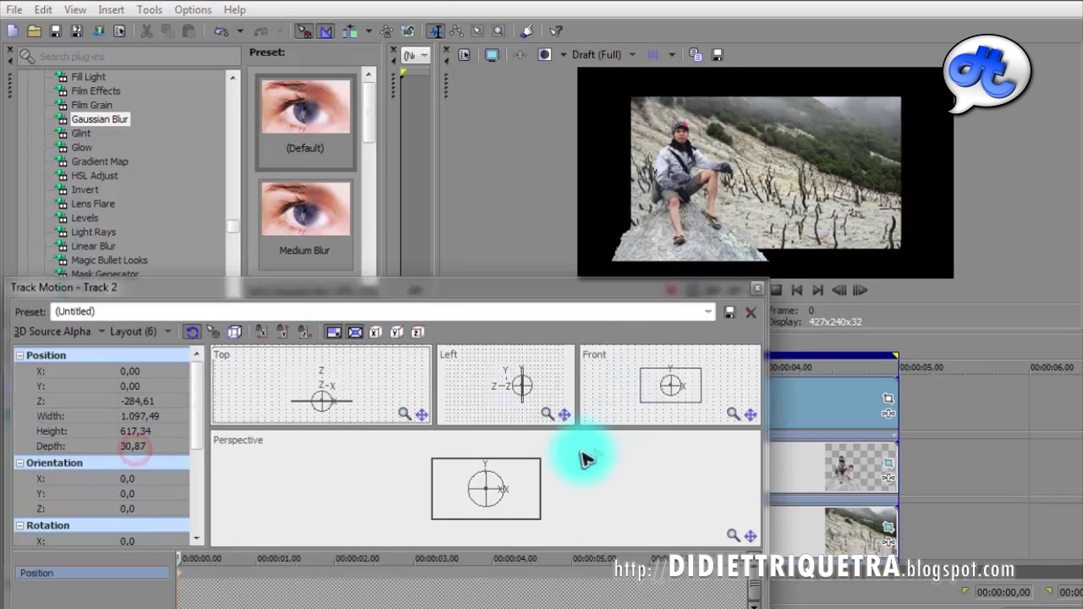
left_click(546, 465)
left_click_drag(540, 459, 537, 472)
left_click(757, 287)
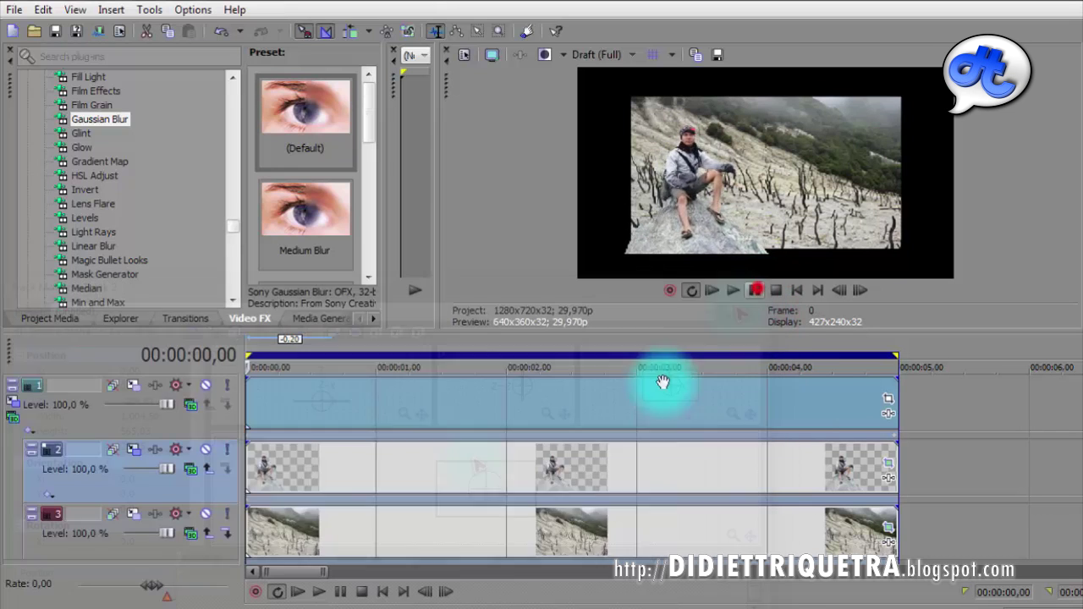
Step: Try rotating track 1's parent motion box in the perspective view, and restore the box to its default position
left_click(15, 408)
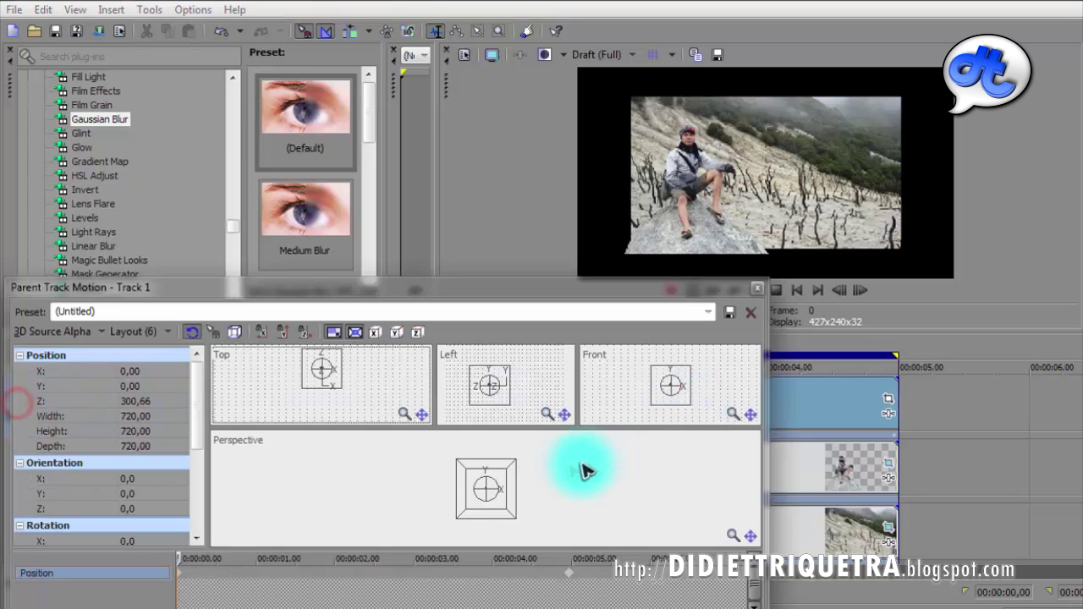
left_click(493, 495)
left_click_drag(499, 492, 533, 483)
right_click(568, 474)
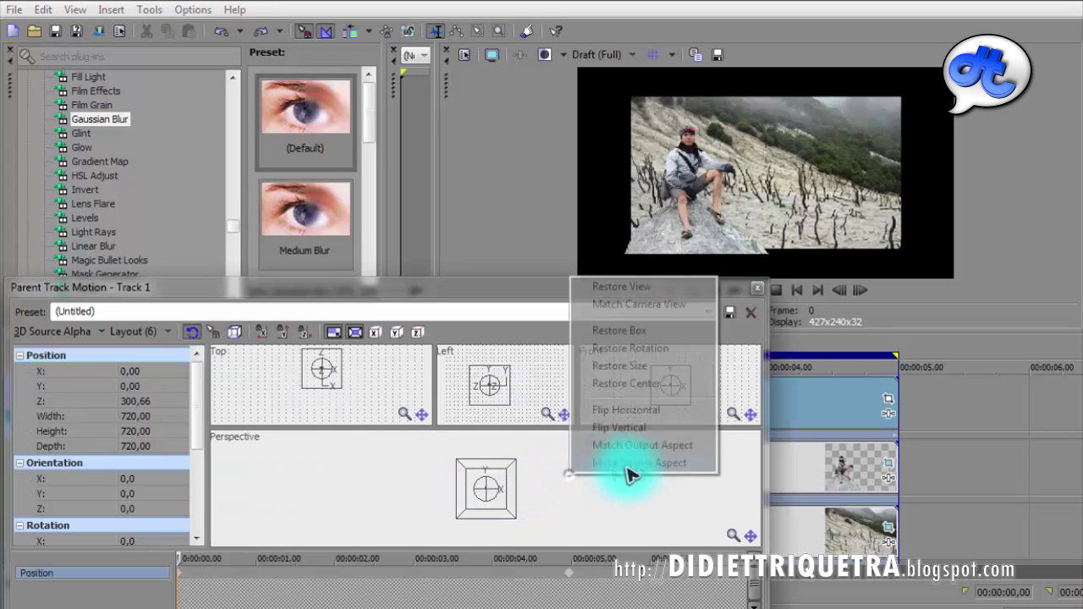
left_click(660, 330)
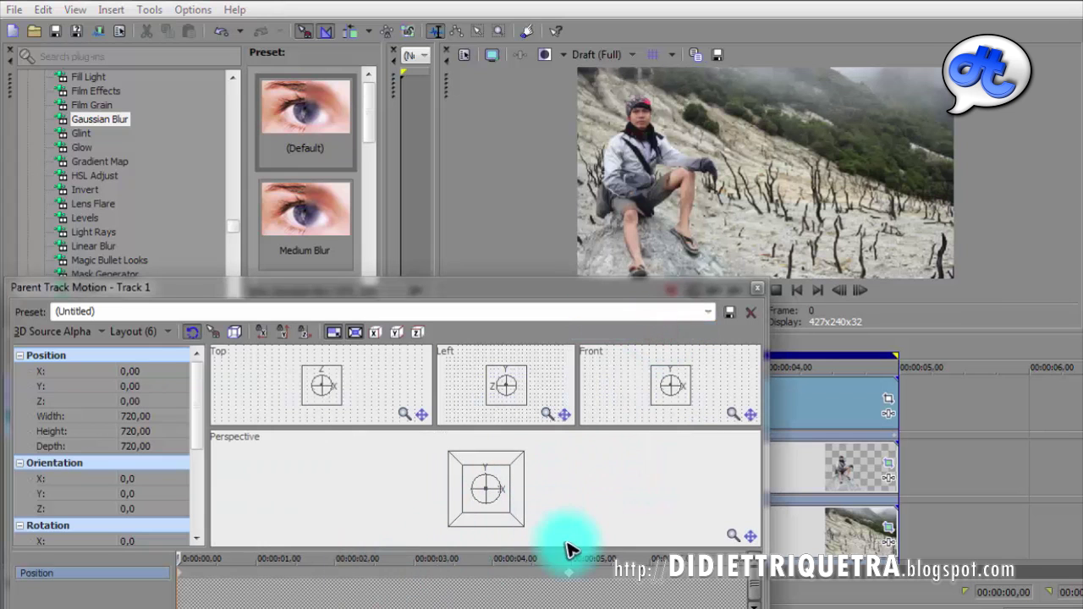
Step: At the 00:00:04,29 keyframe, move track 1's parent box to about X 94,95, Y -47,47 and Z -126,59, and close the window
left_click(570, 578)
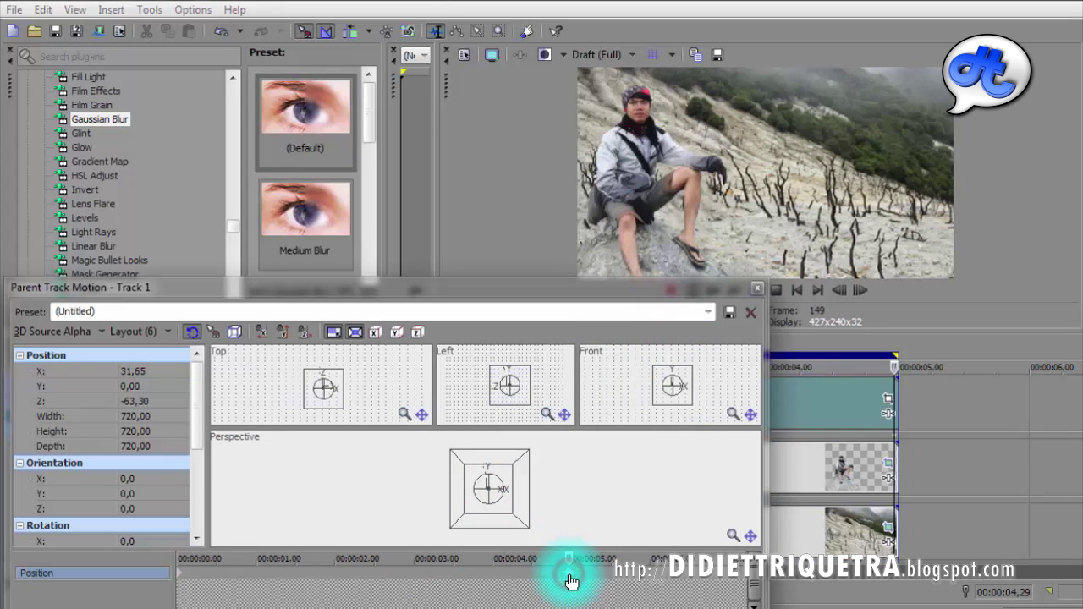
left_click_drag(569, 558, 144, 556)
left_click(313, 377)
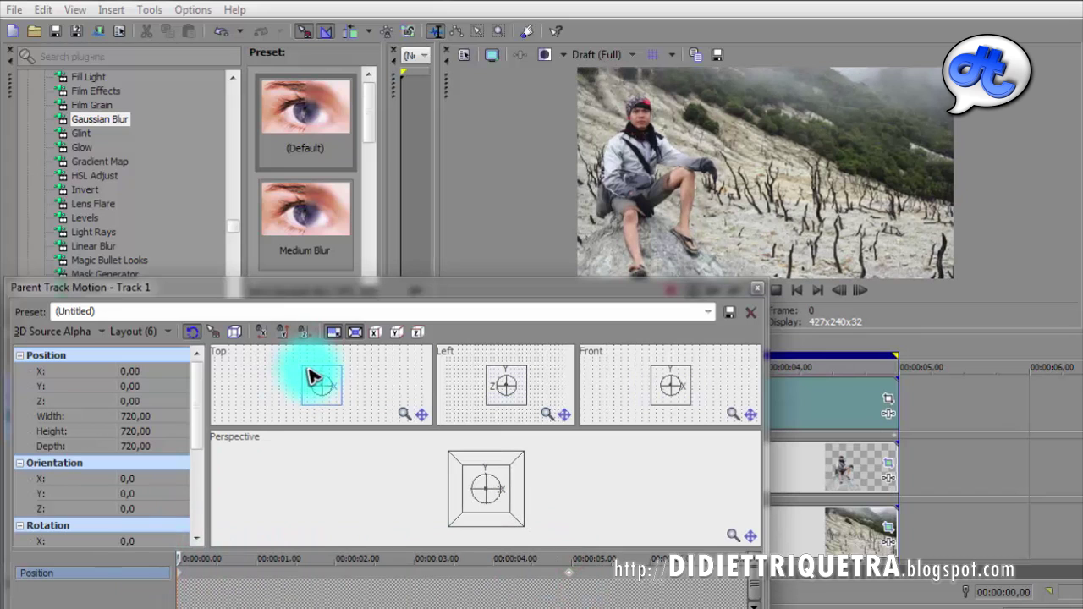
left_click(571, 575)
left_click(321, 392)
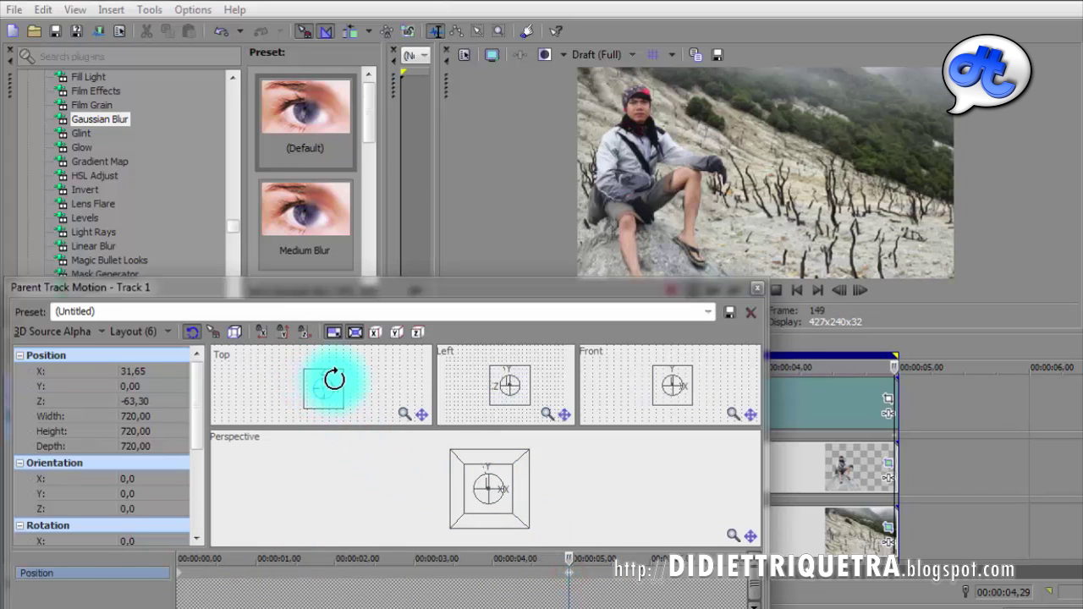
left_click_drag(339, 386, 340, 387)
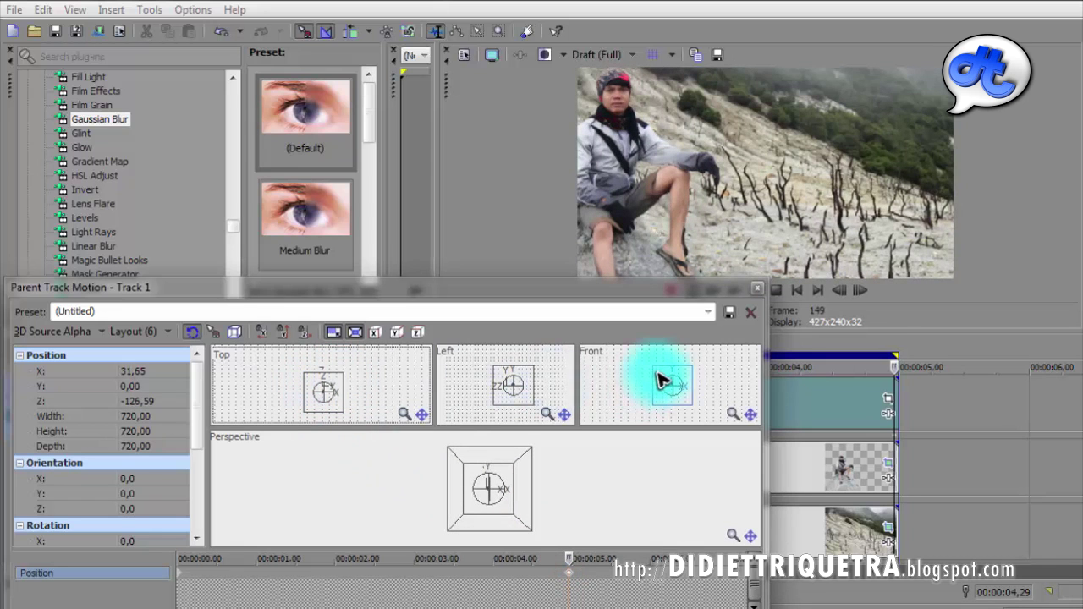
left_click_drag(663, 383, 662, 383)
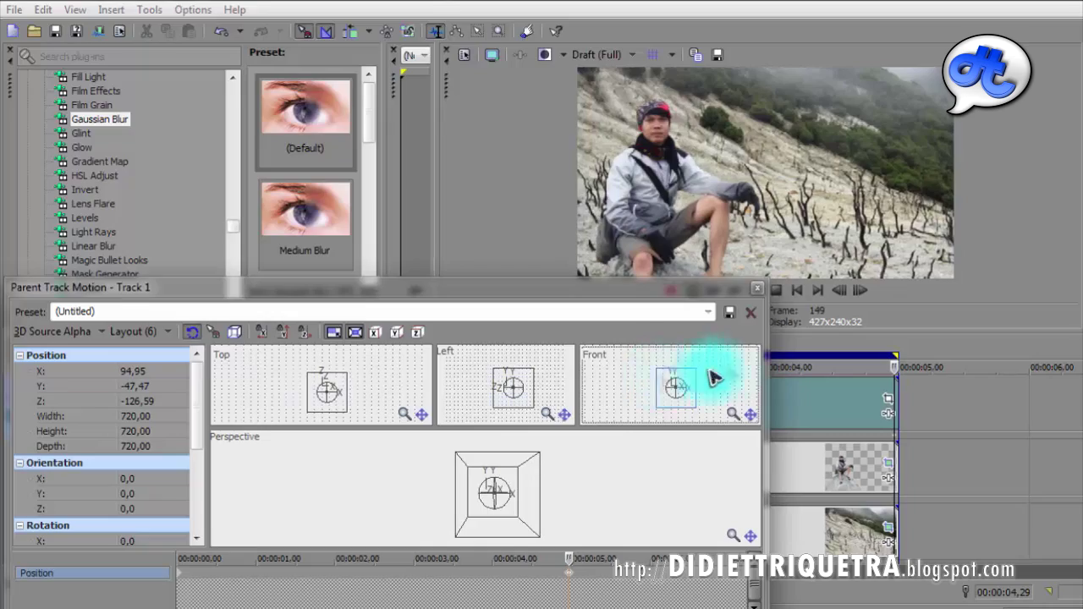
left_click(745, 294)
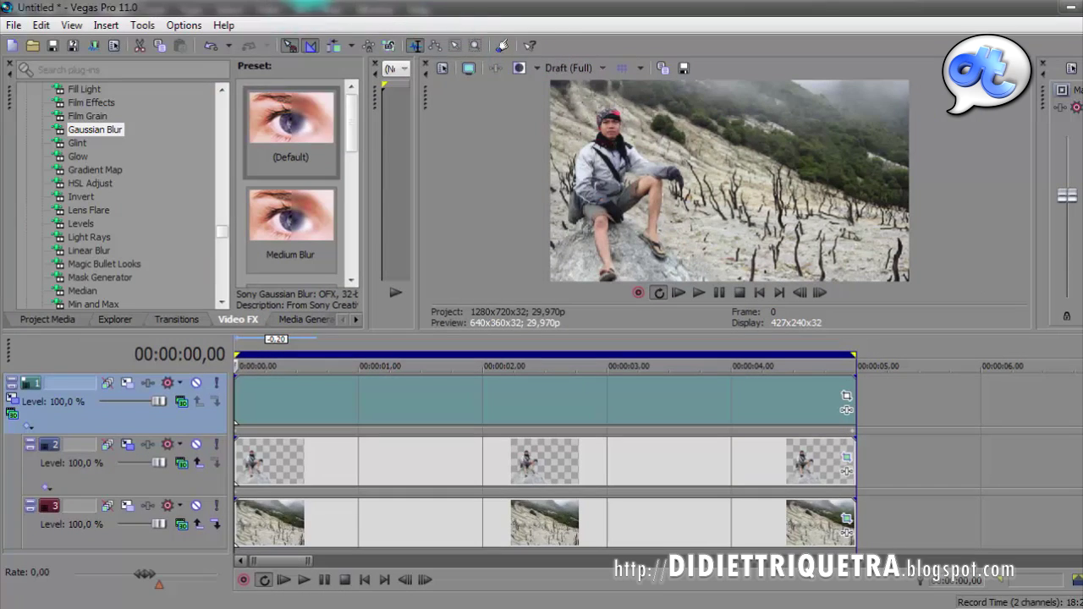
Step: Select the cut-out person's event on track 1 of the second photo project at about 00:00:01,22
left_click(429, 96)
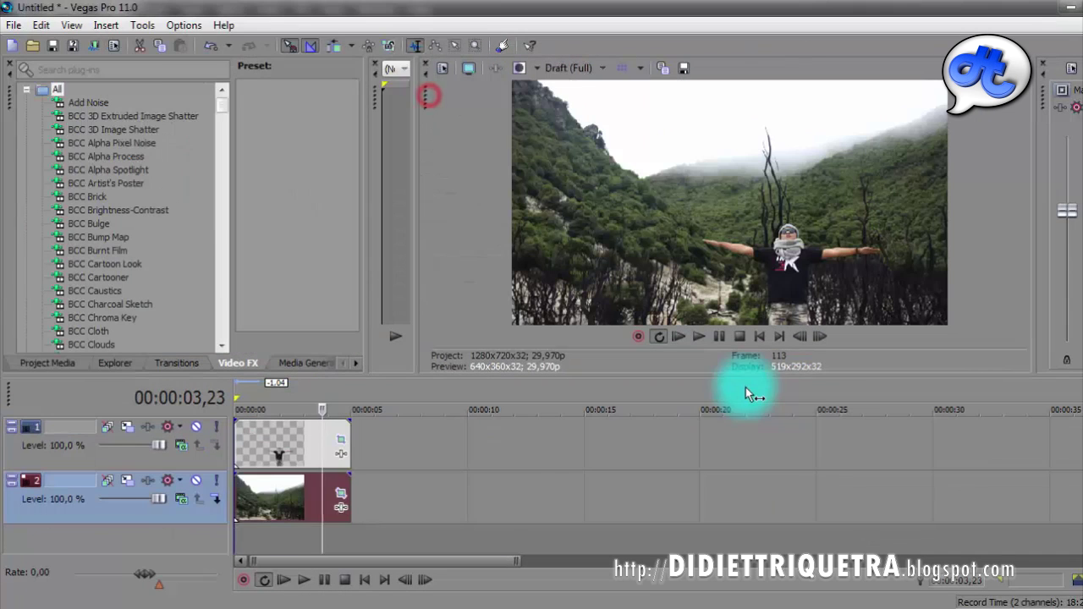
left_click(274, 440)
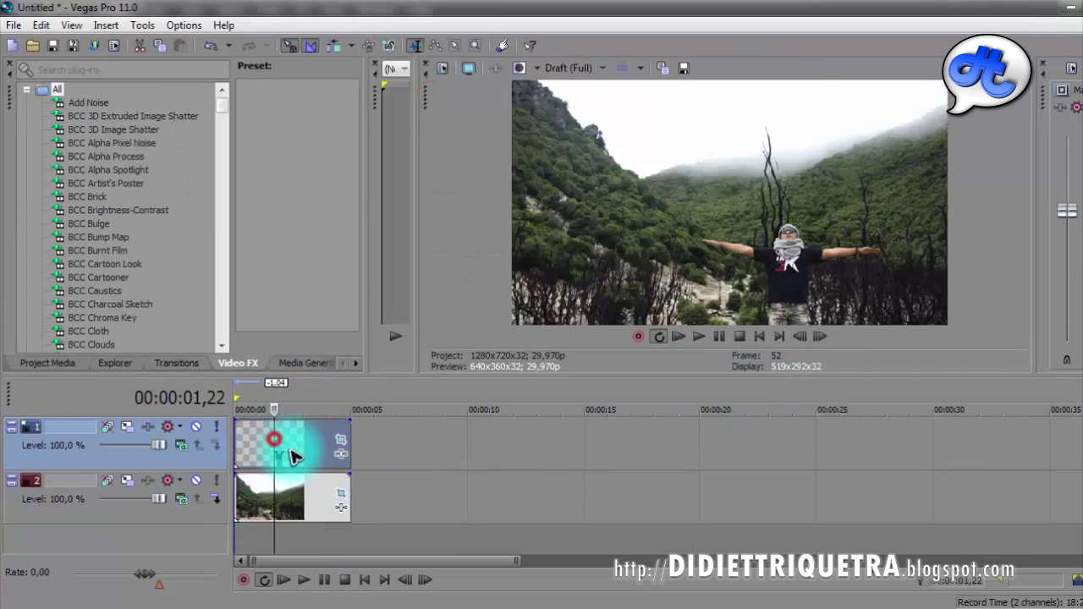
left_click(341, 442)
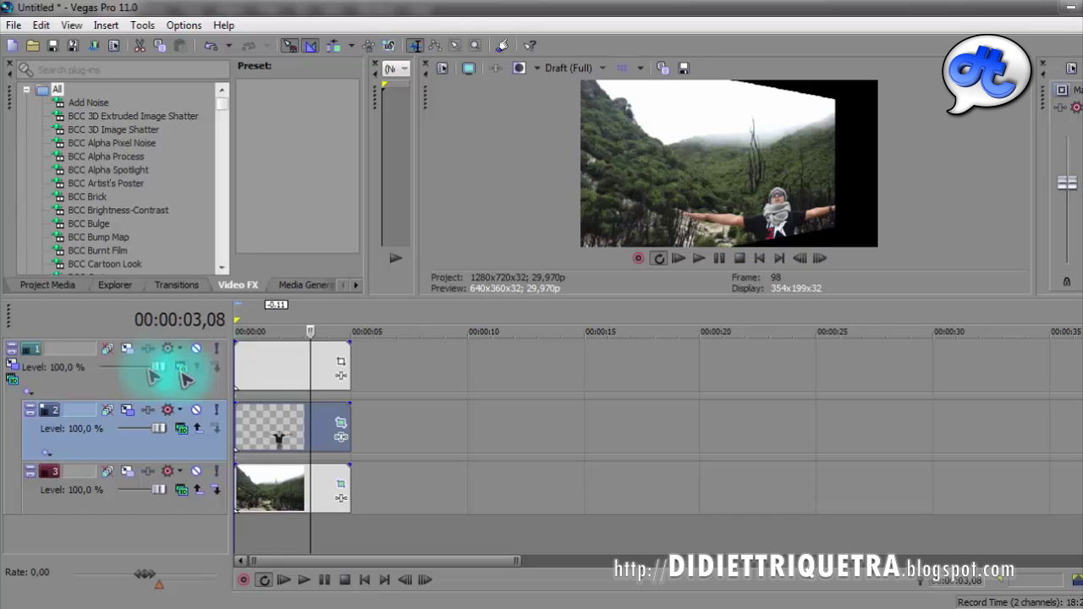
Step: Set parent track 1's compositing mode to 3D Source Alpha and place the playhead at 00:00:02,09
left_click(182, 369)
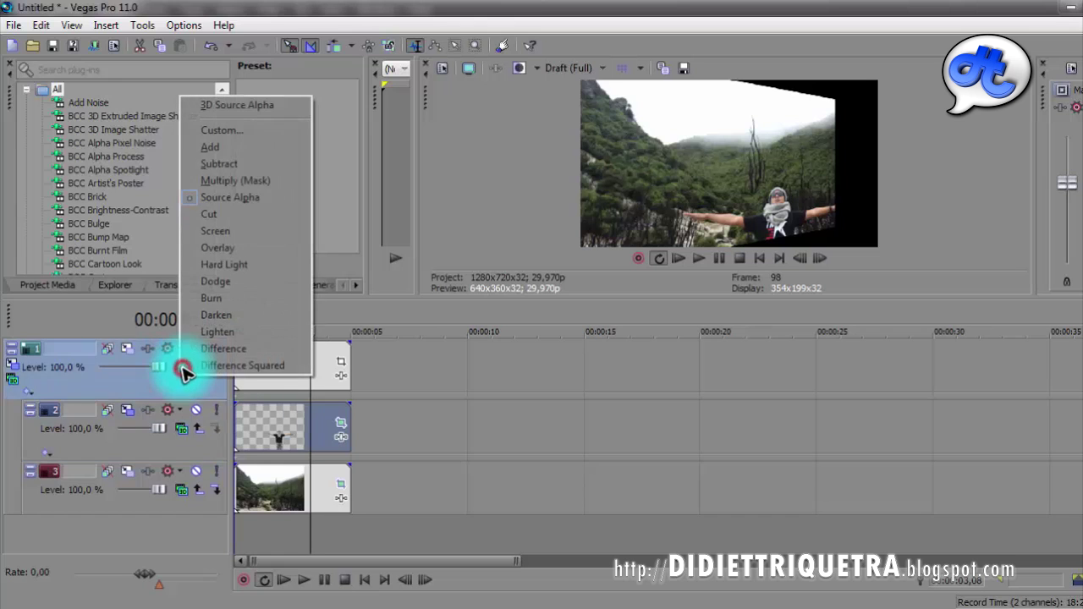
left_click(197, 104)
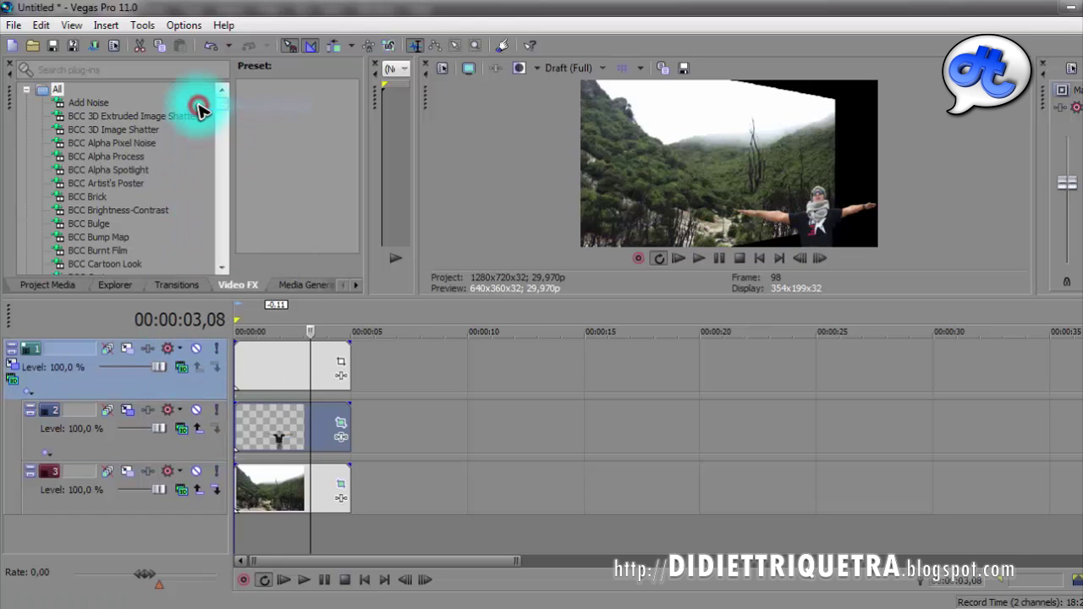
left_click(291, 370)
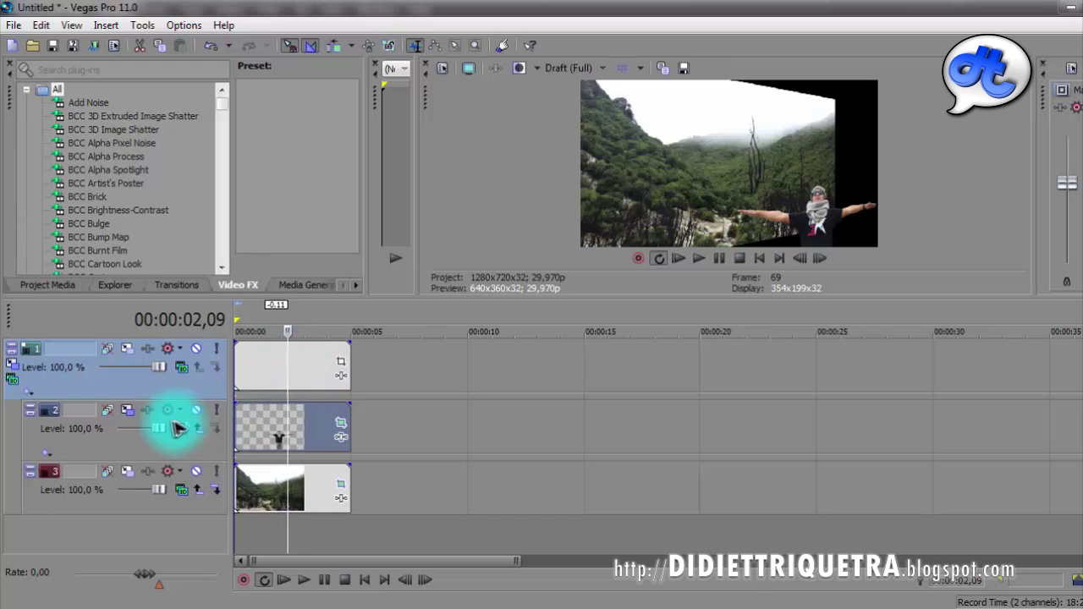
Step: Test-rotate track 1's parent motion box in the perspective view, and restore the box to its default position
left_click(12, 366)
left_click(762, 485)
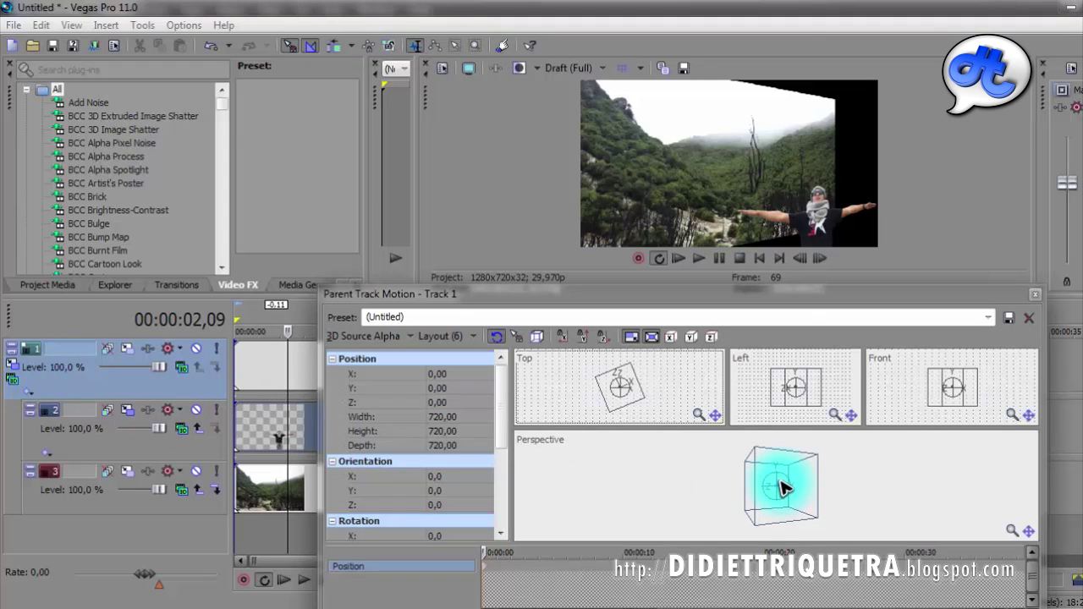
left_click_drag(781, 488, 764, 486)
left_click_drag(767, 483, 776, 481)
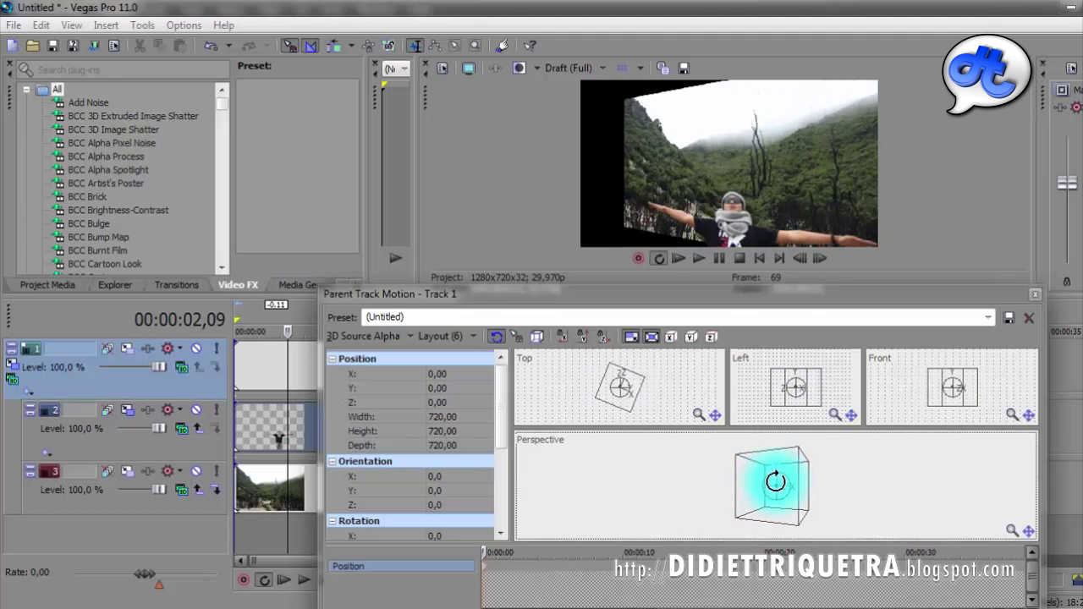
right_click(775, 475)
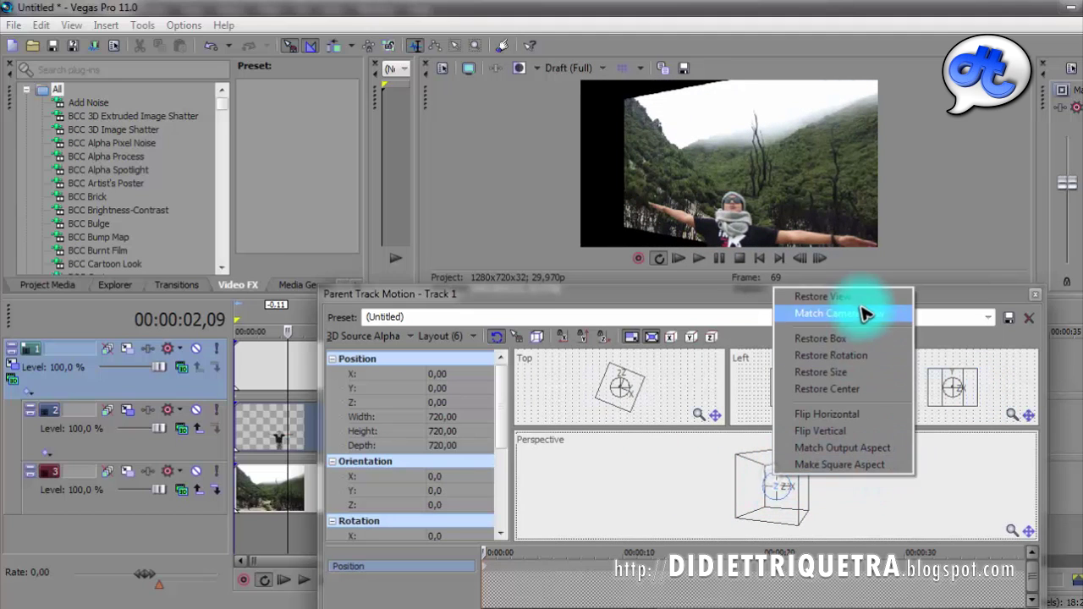
left_click(863, 338)
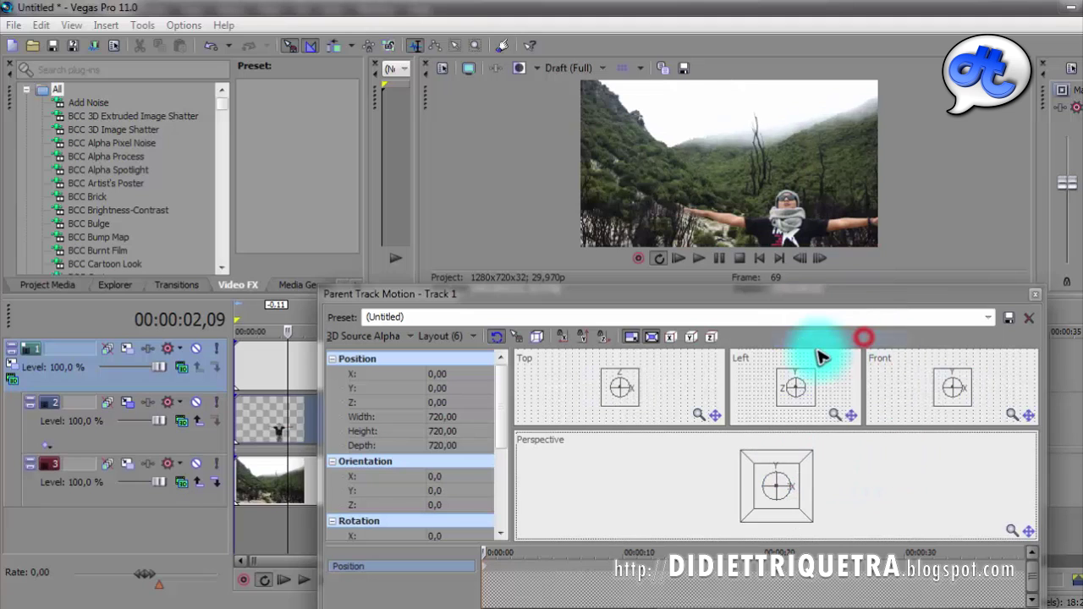
Step: Push track 1's parent motion box back to about X 31,65 and Z 142,42 to expose the photo edges
left_click(106, 420)
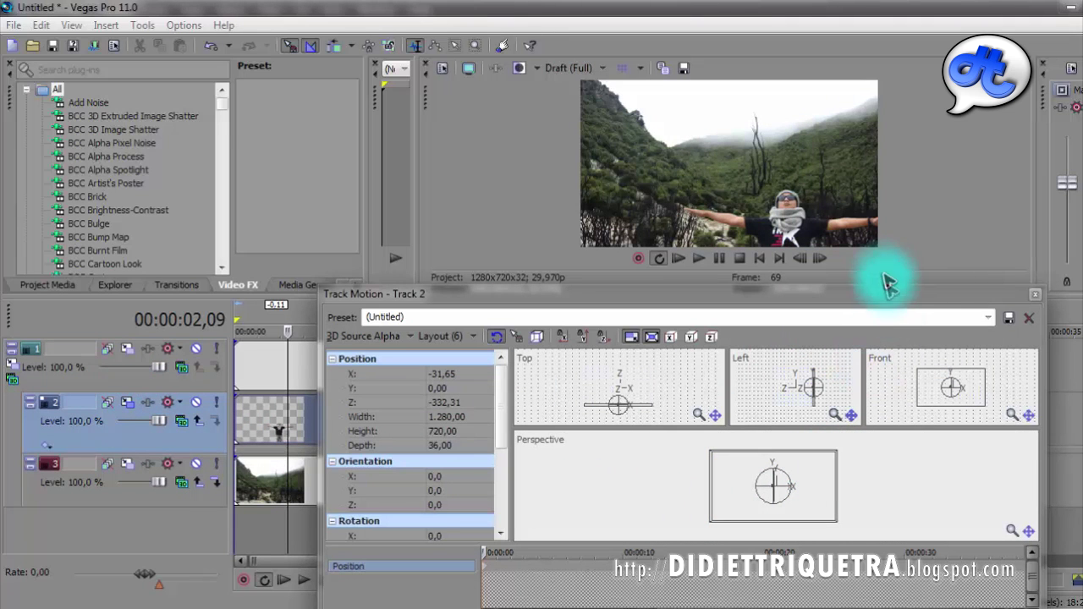
left_click(19, 366)
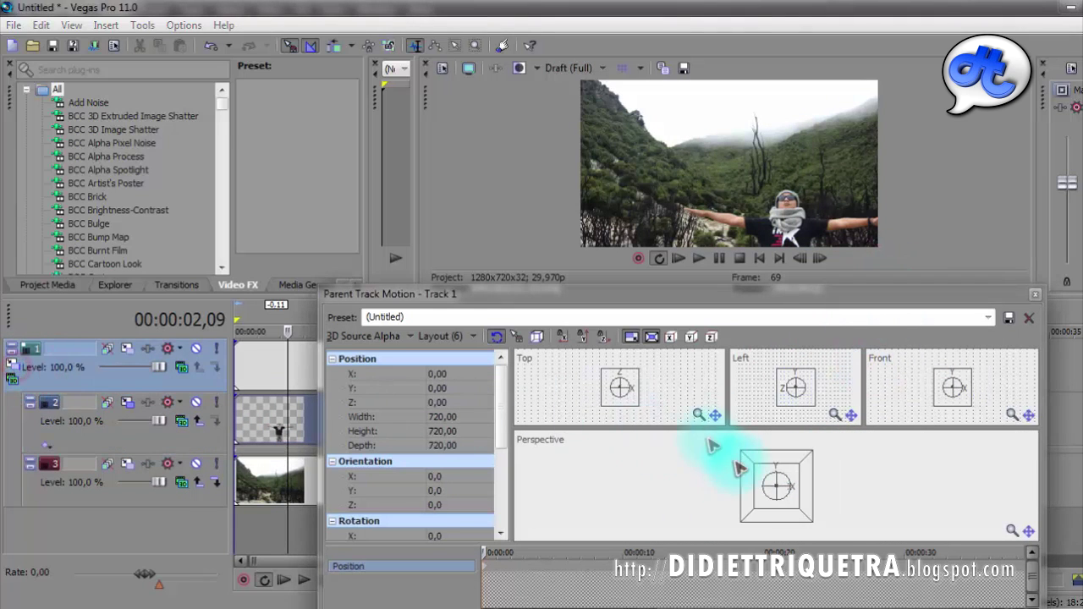
left_click_drag(633, 379, 629, 370)
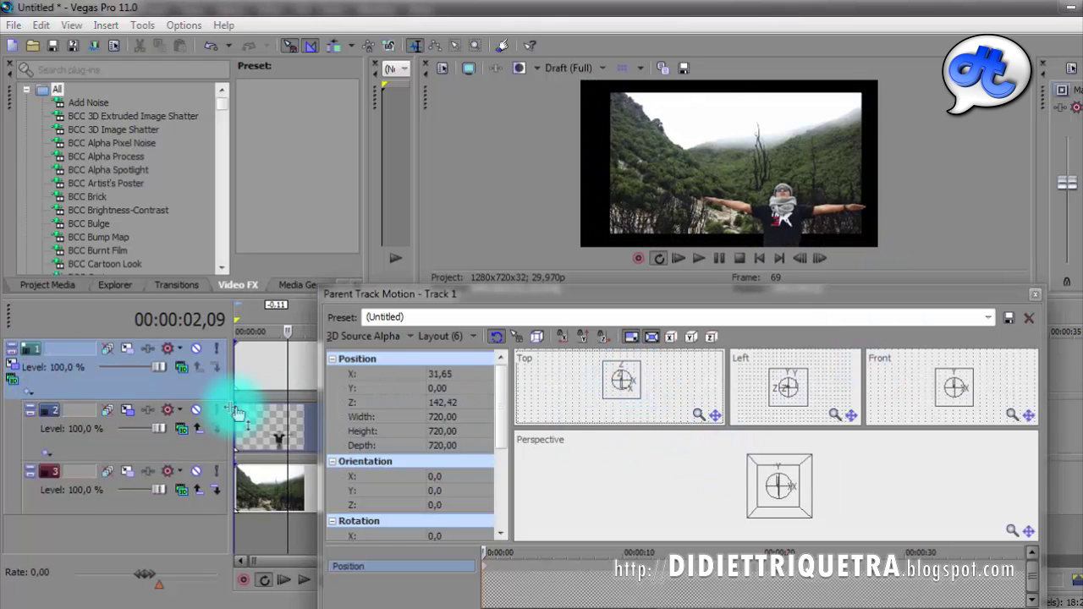
Step: Scale the cut-out person on track 2 down proportionally to about 822 wide by 462 high, and close its motion window
left_click(134, 412)
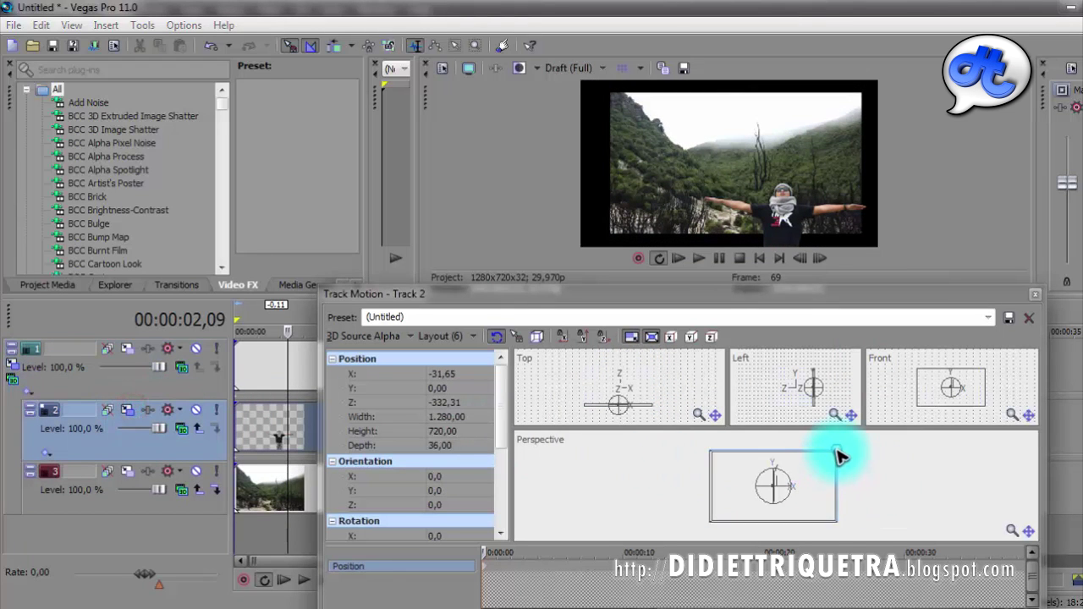
left_click_drag(836, 454, 810, 479)
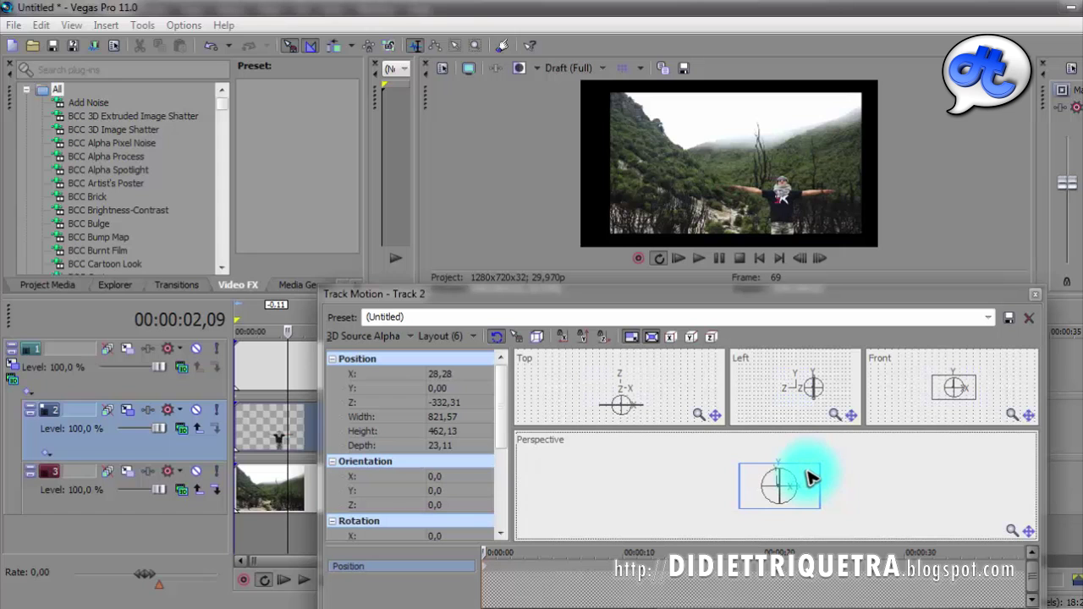
left_click(1036, 295)
Step: Restore track 1's parent motion box to its default position
left_click(12, 364)
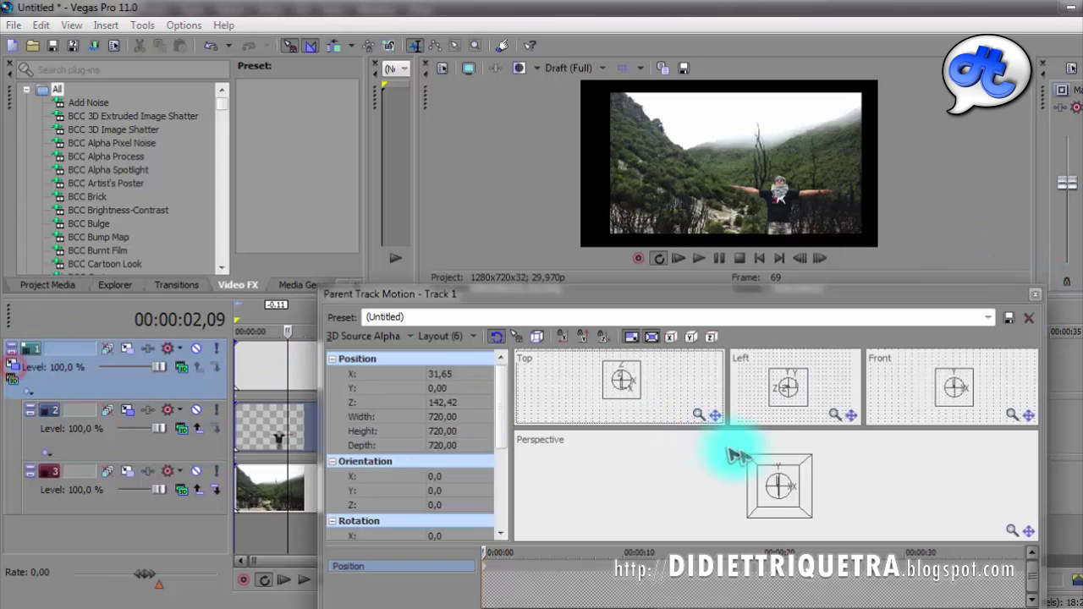
right_click(858, 470)
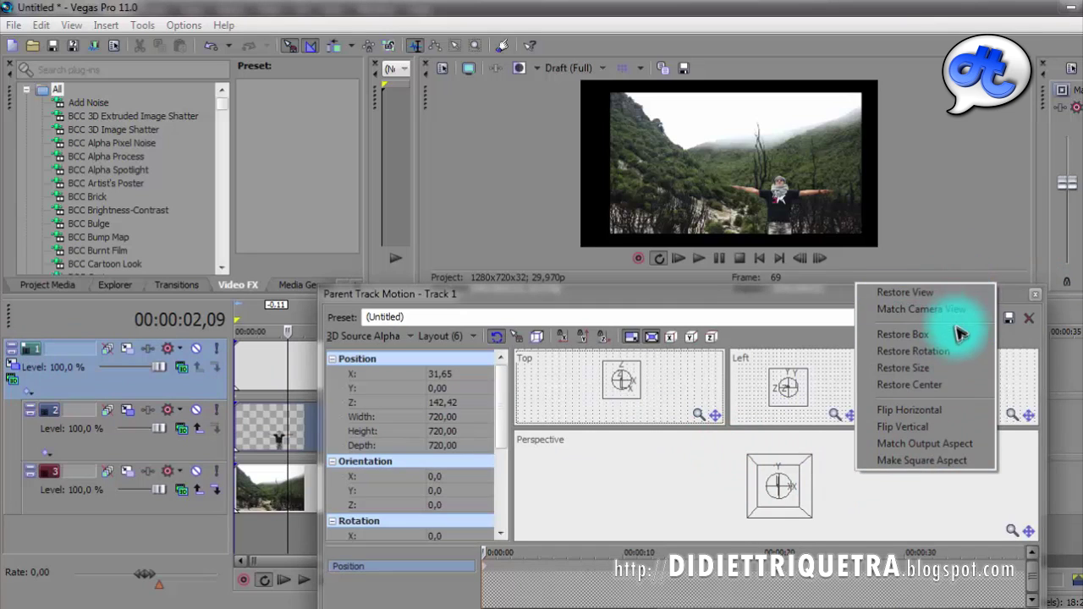
left_click(957, 332)
Step: Sync the parent motion keyframe cursor with the timeline and place the playhead at 00:00:00,00
left_click_drag(834, 296, 925, 179)
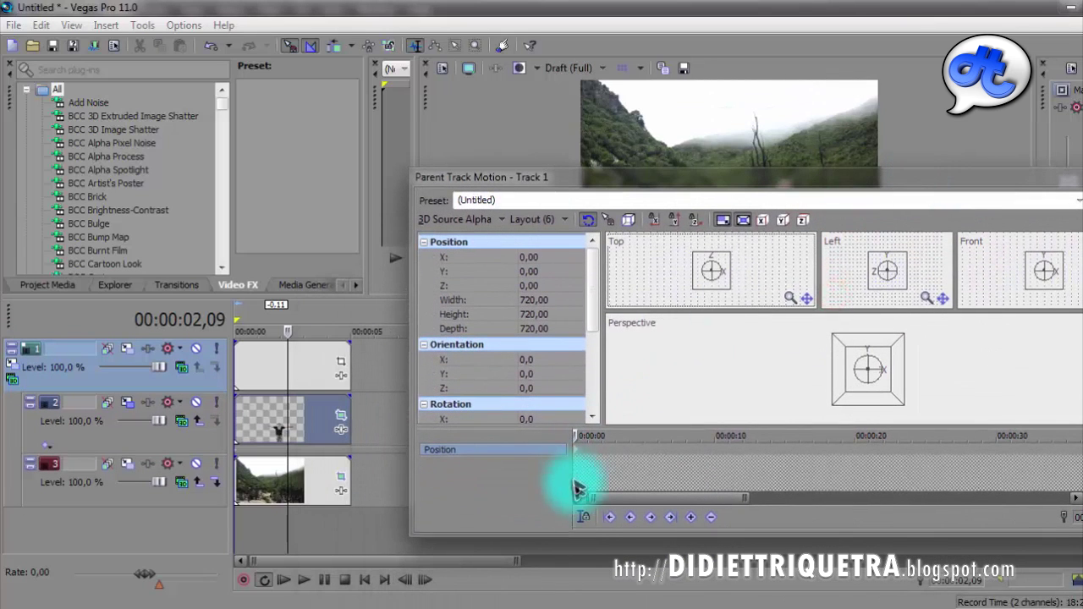
left_click(583, 517)
left_click_drag(286, 332, 258, 328)
left_click(258, 364)
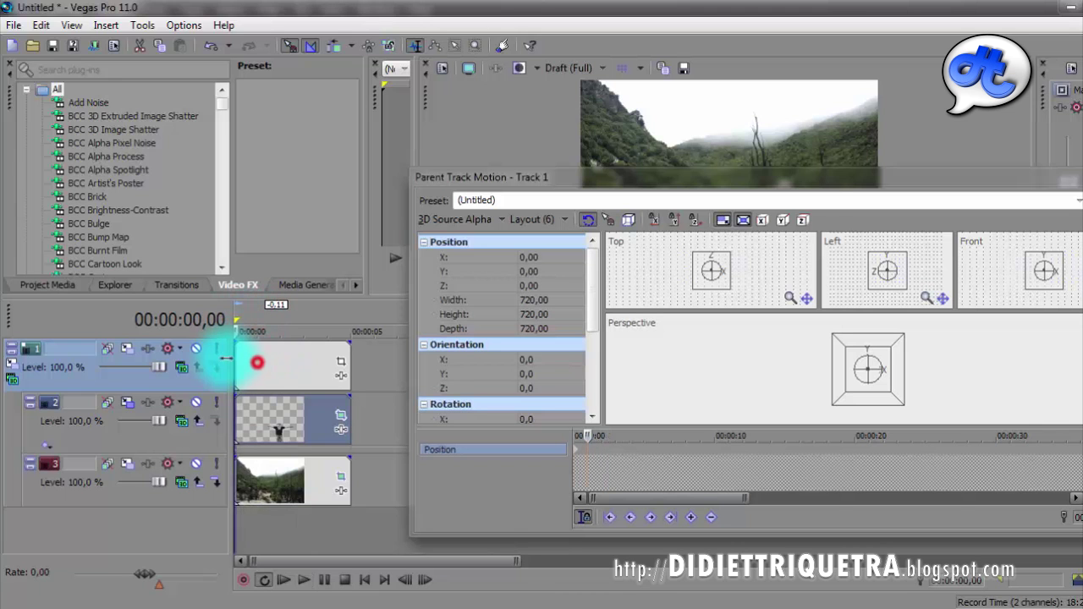
Step: Move track 1's parent motion box slightly forward at the clip start, to about Z -31,65
left_click_drag(817, 177, 726, 306)
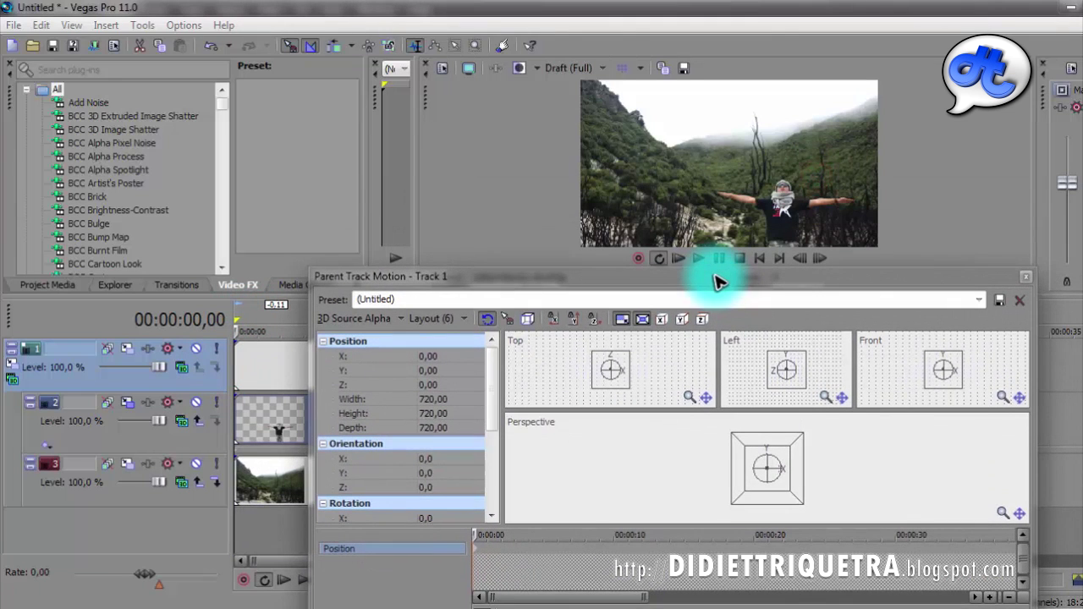
left_click_drag(588, 313, 601, 276)
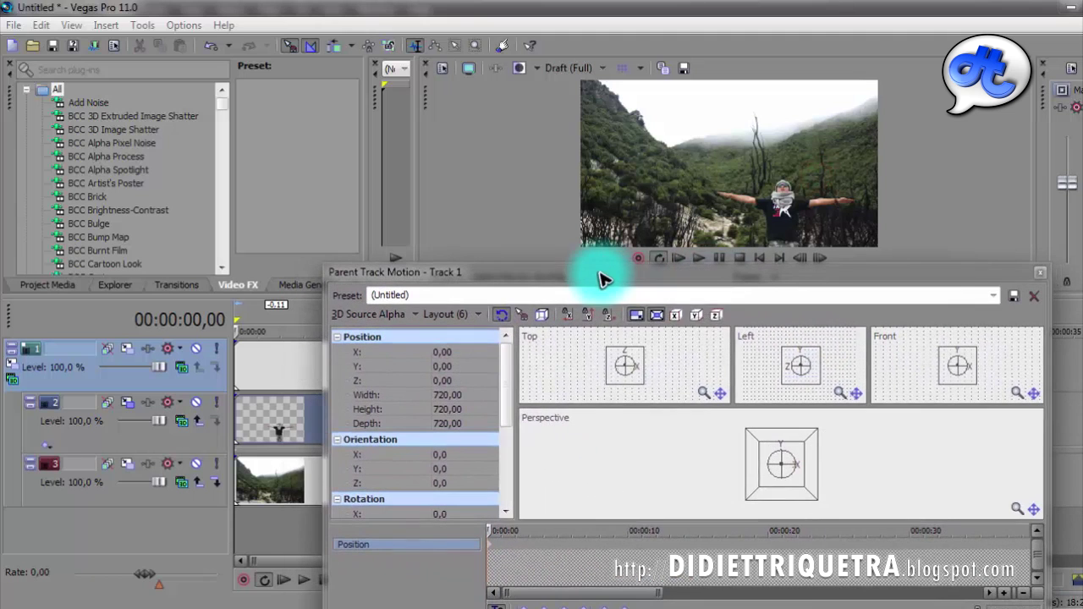
left_click(639, 357)
left_click_drag(639, 357, 641, 359)
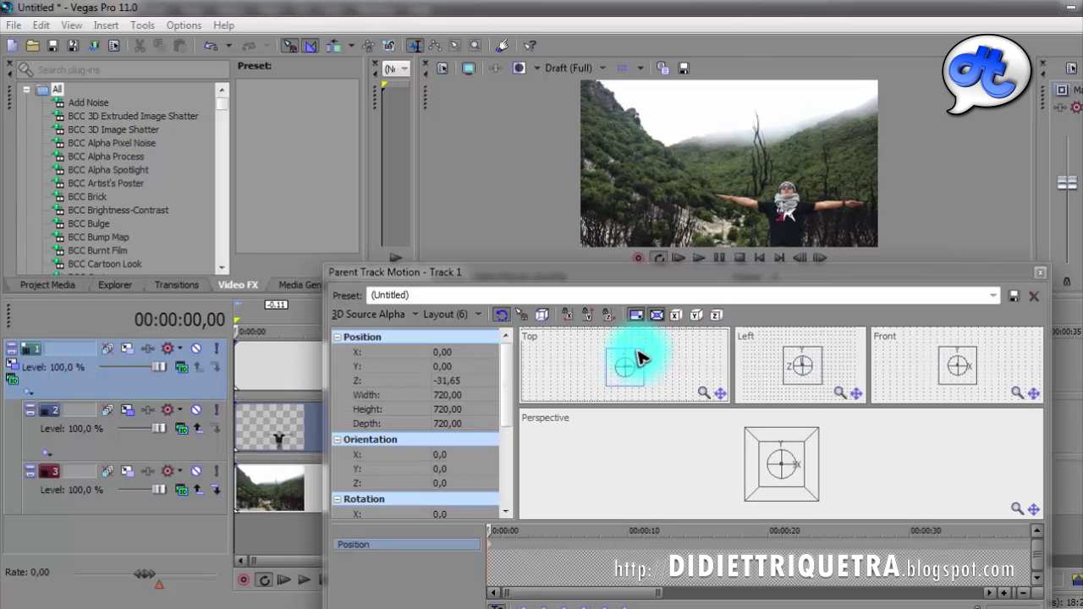
Step: At 00:00:04,29, move the parent motion box forward past Z -126,59 and shift it to about X -110,77 and Y 63,30
left_click_drag(639, 274, 758, 279)
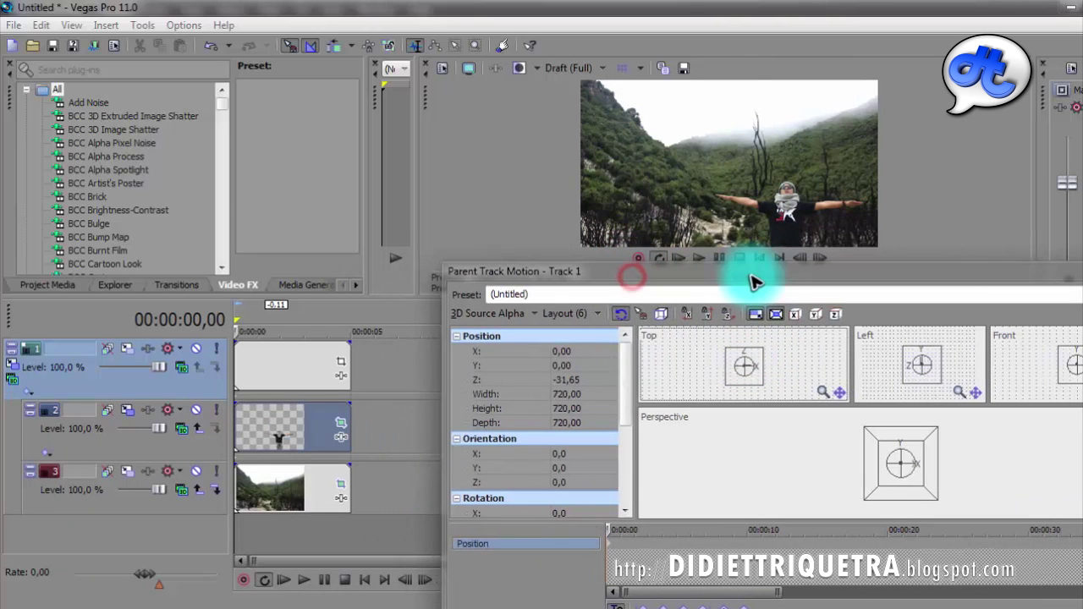
left_click_drag(334, 348, 351, 351)
mouse_move(756, 359)
left_mouse_down()
mouse_move(736, 357)
mouse_move(761, 362)
left_mouse_up()
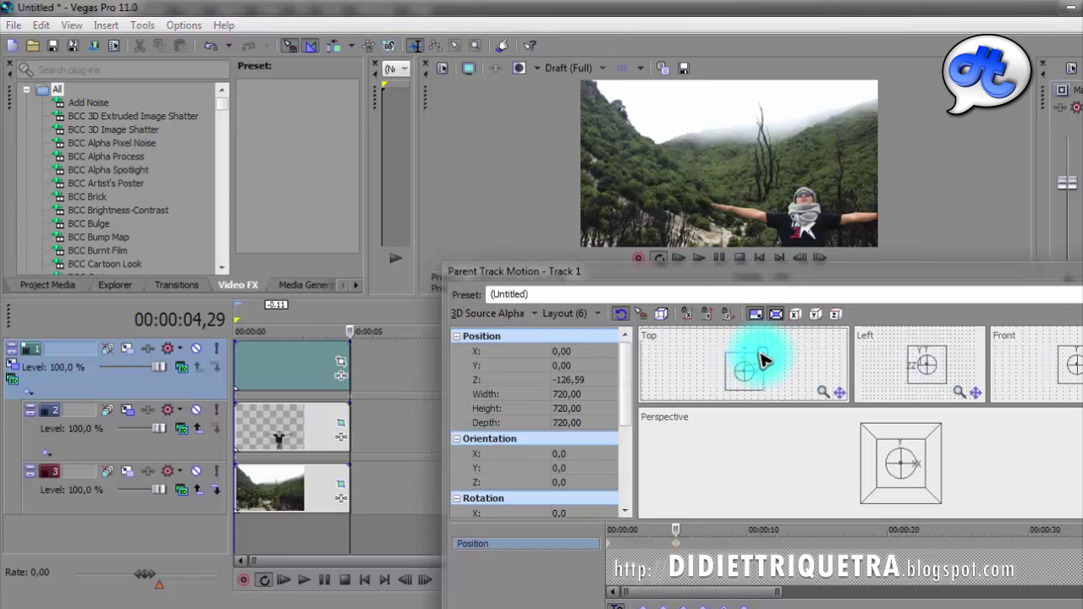
left_click(1068, 364)
left_click_drag(1068, 364, 1069, 364)
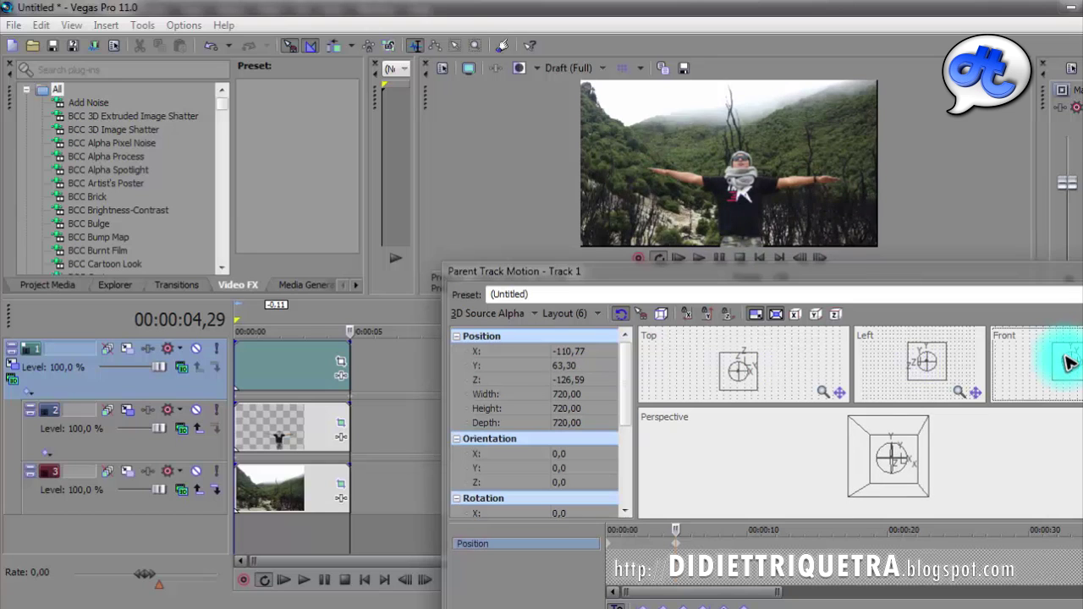
left_click_drag(747, 382, 749, 390)
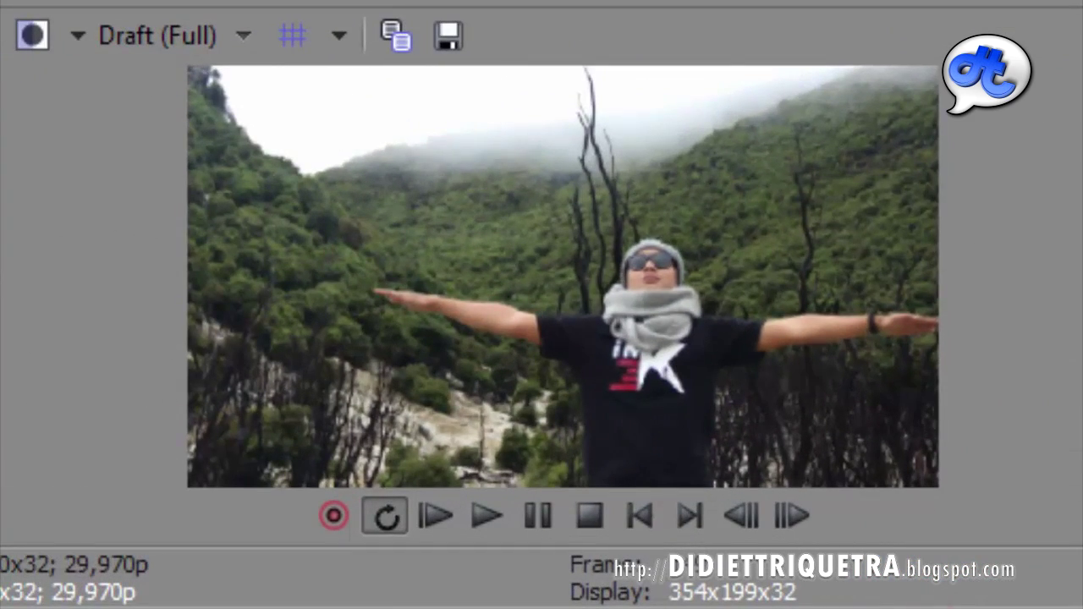
Step: Play back the timeline to preview the parent track's 3D camera move
key("space")
key("space")
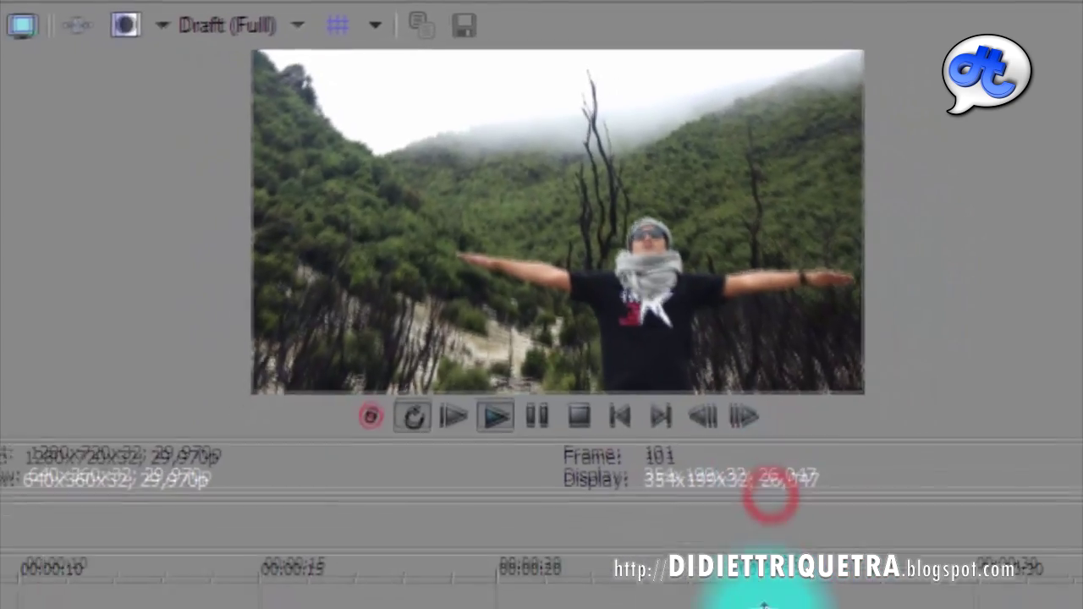
left_click_drag(764, 606, 745, 606)
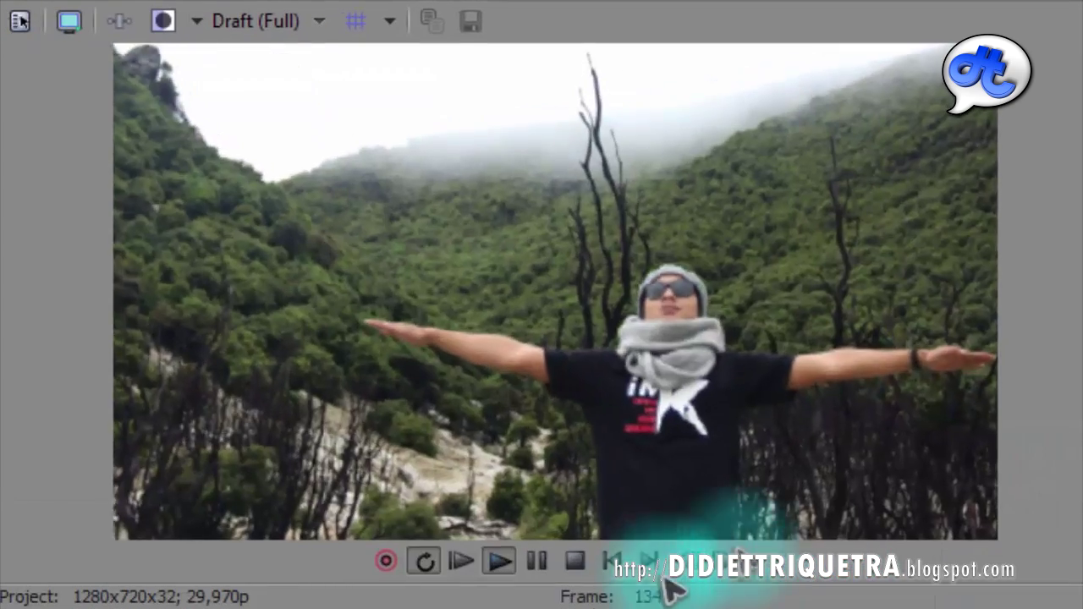